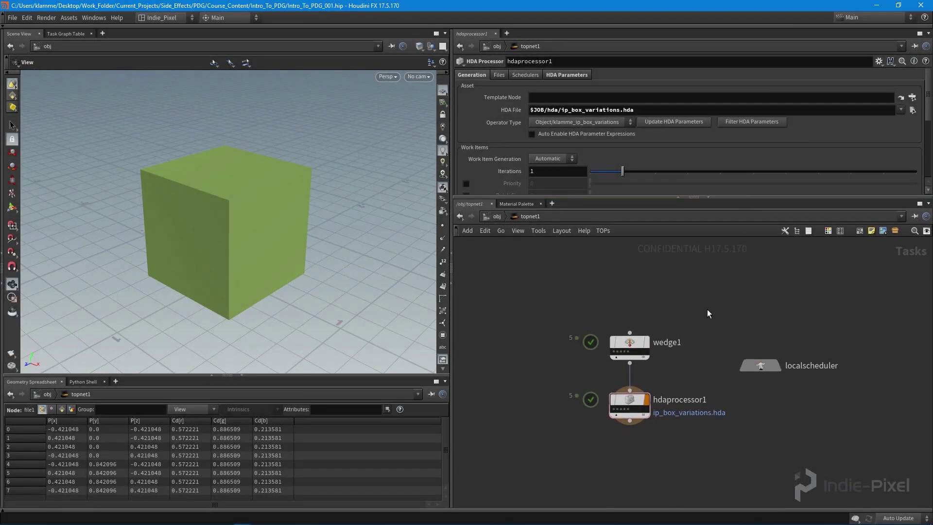
Go up to the object level, move PDG_VIZ further below topnet1 and collapse topnet1 into a subnetwork
middle_click_drag(708, 314, 765, 314)
key("u")
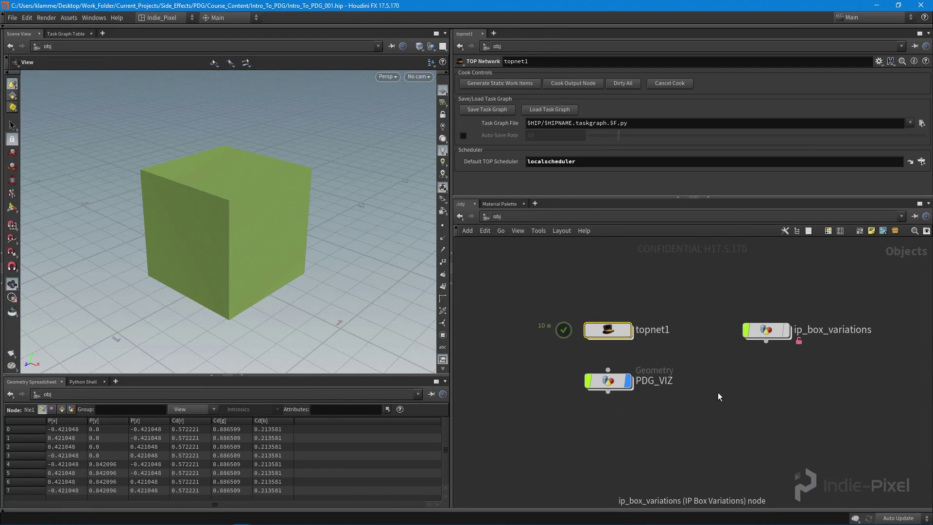
left_click_drag(650, 402, 649, 436)
left_click_drag(582, 369, 706, 299)
middle_click_drag(691, 324, 711, 313)
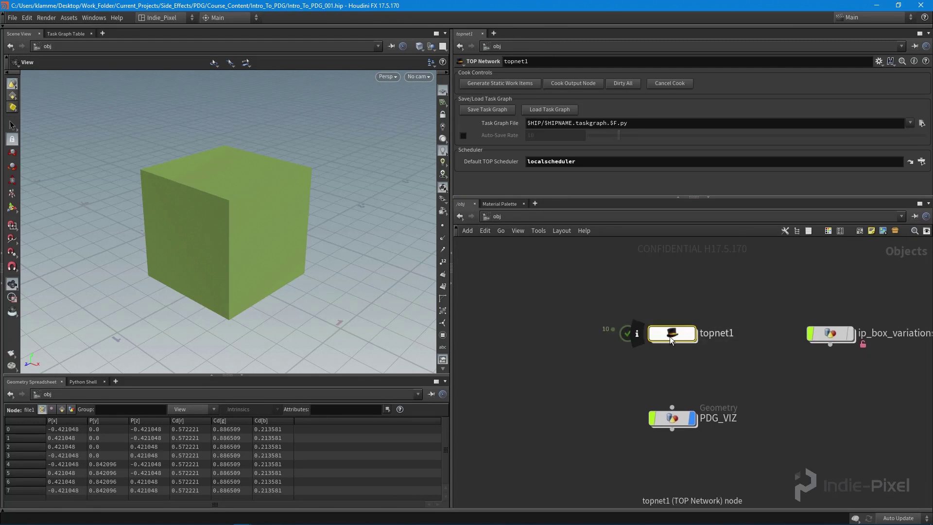
key("shift+c")
middle_click_drag(698, 380, 678, 389)
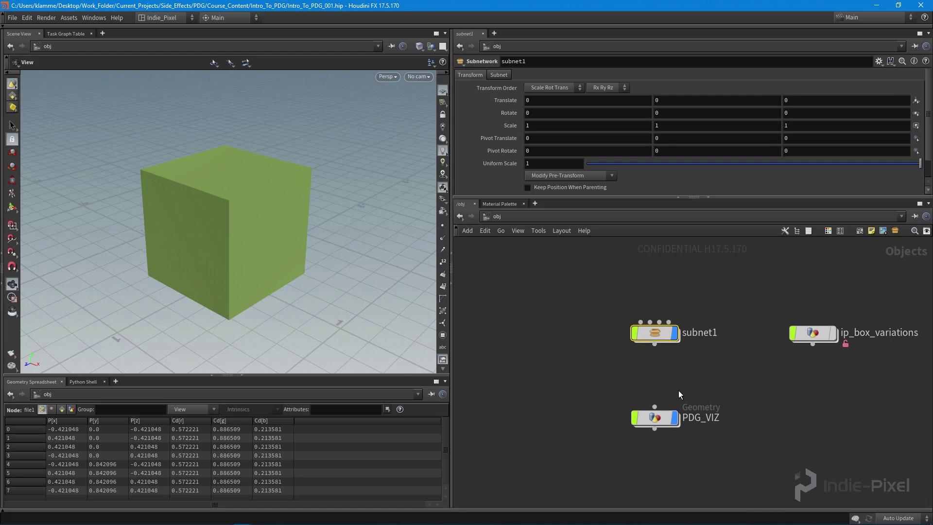
Move PDG_VIZ closer below the new subnetwork and rename the subnetwork ip_test_tops
left_click_drag(655, 418, 655, 390)
middle_click_drag(652, 338, 666, 347)
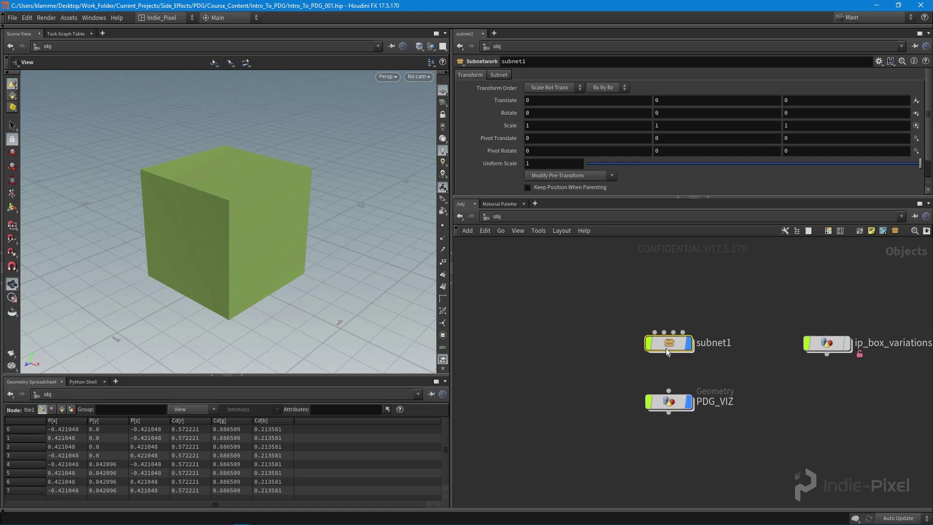
double_click(714, 343)
double_click(714, 343)
type("iop")
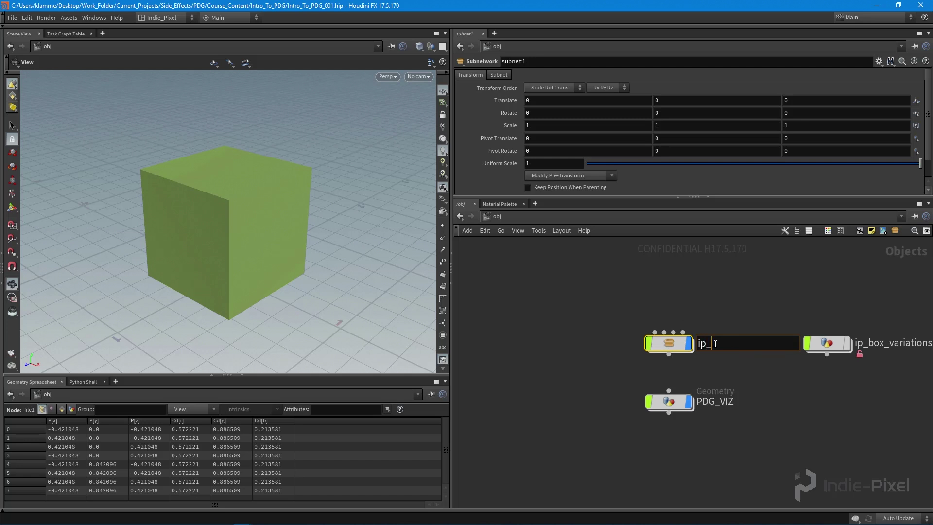
type("test_to")
key("Return")
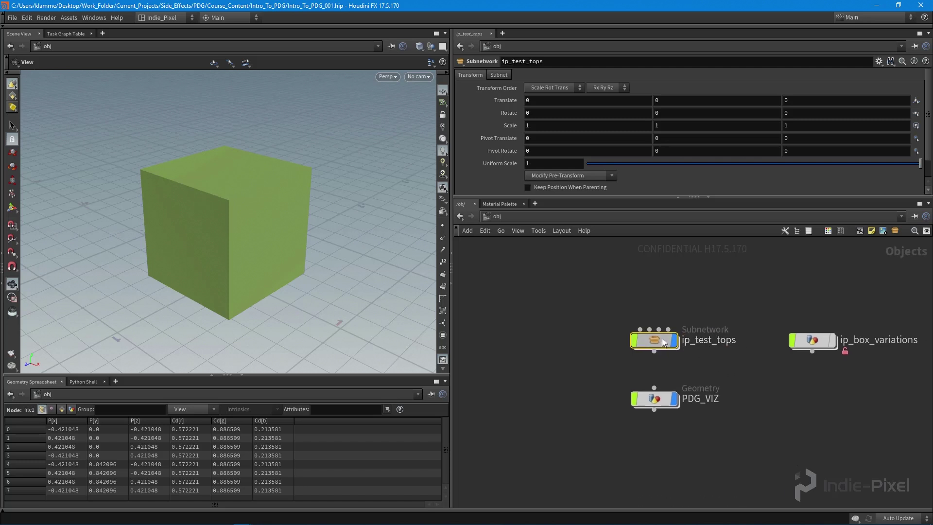
Enter ip_test_tops and move the four sub-network input nodes up and away from topnet1
double_click(662, 338)
scroll(607, 370, "down", 3)
left_click_drag(552, 324, 828, 378)
left_click_drag(580, 378, 658, 350)
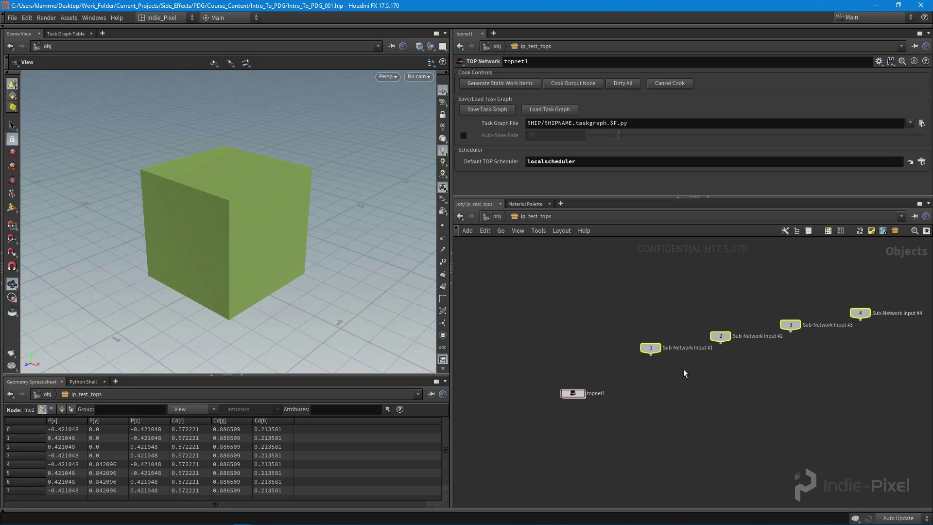
Add a Null object beside topnet1 inside the ip_test_tops subnetwork
left_click(636, 410)
key("Tab")
type("n")
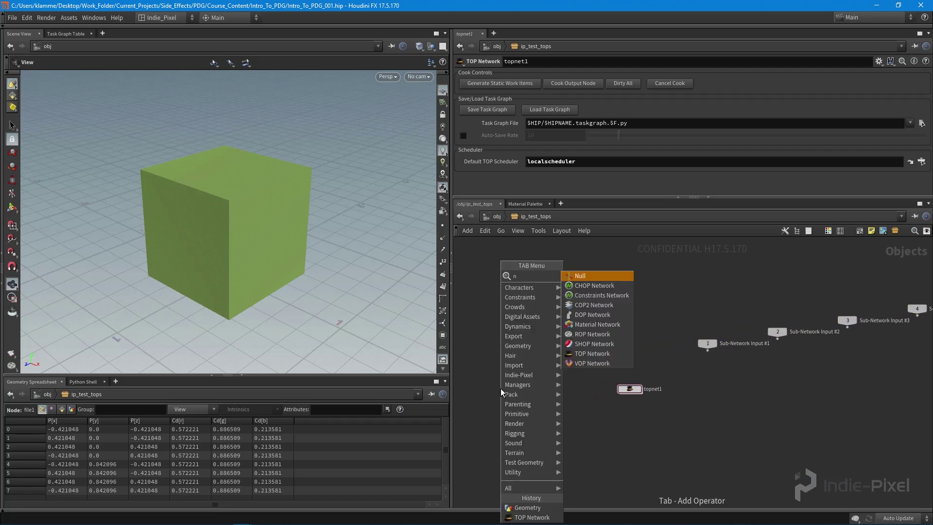
key("Return")
left_click(509, 387)
left_click_drag(509, 387, 568, 391)
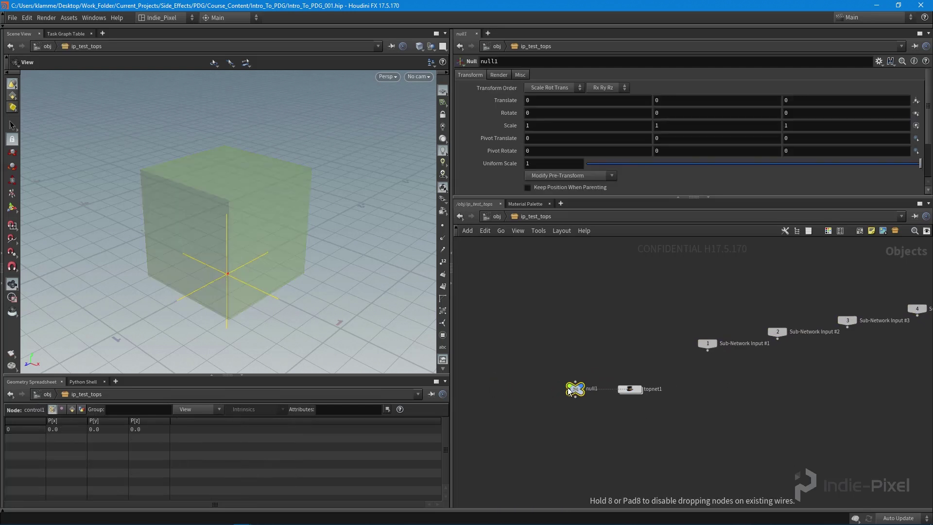
scroll(602, 442, "up", 5)
Enter topnet1, move the localscheduler node level with wedge1, and return to the ip_test_tops network
left_click_drag(577, 431, 786, 334)
mouse_move(271, 267)
left_mouse_down()
mouse_move(256, 254)
mouse_move(274, 261)
mouse_move(241, 255)
mouse_move(191, 276)
mouse_move(188, 264)
mouse_move(275, 262)
left_mouse_up()
middle_click_drag(275, 262, 250, 262)
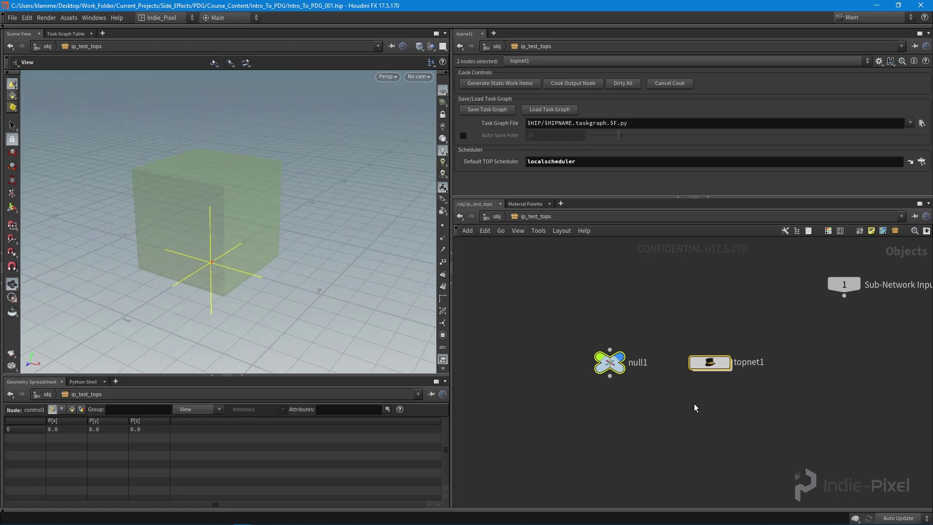
double_click(665, 366)
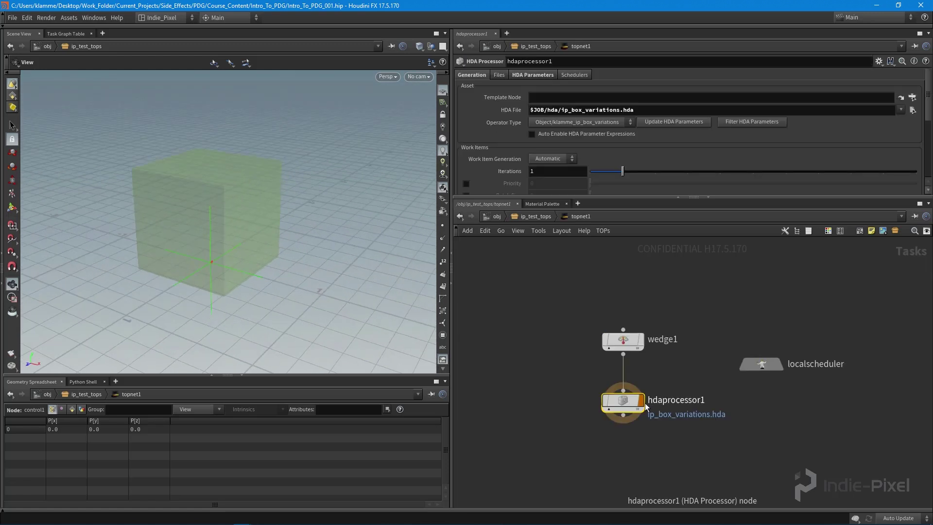
left_click_drag(753, 366, 803, 342)
key("u")
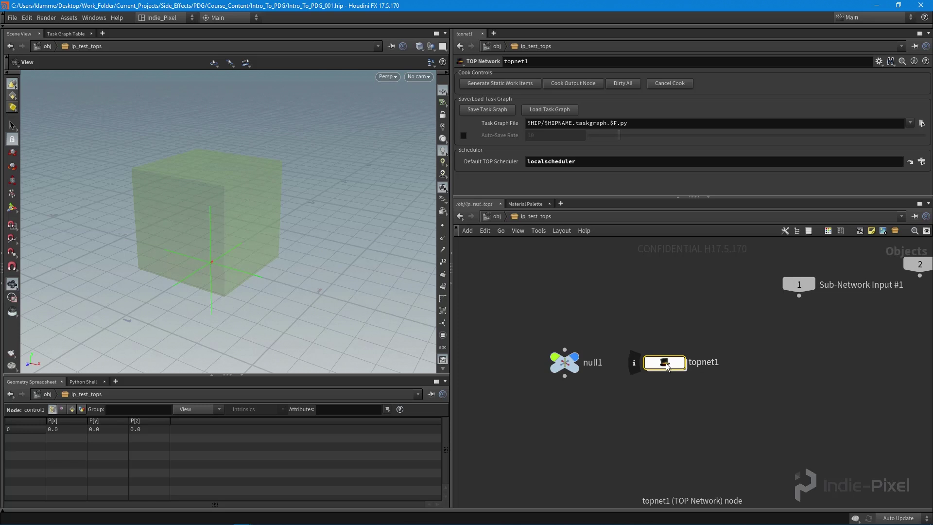
View ip_box_variations at the object level and recheck the contents of the ip_test_tops subnetwork
key("u")
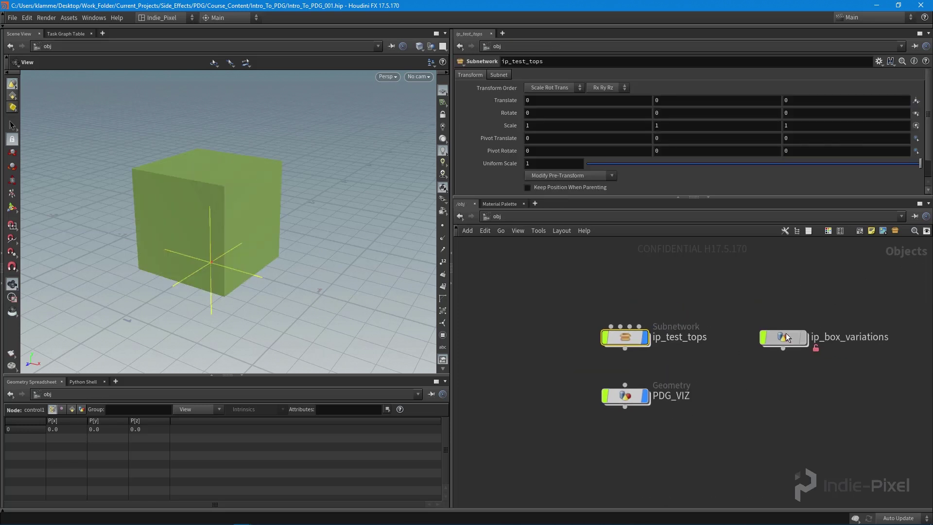
left_click(785, 336)
double_click(633, 342)
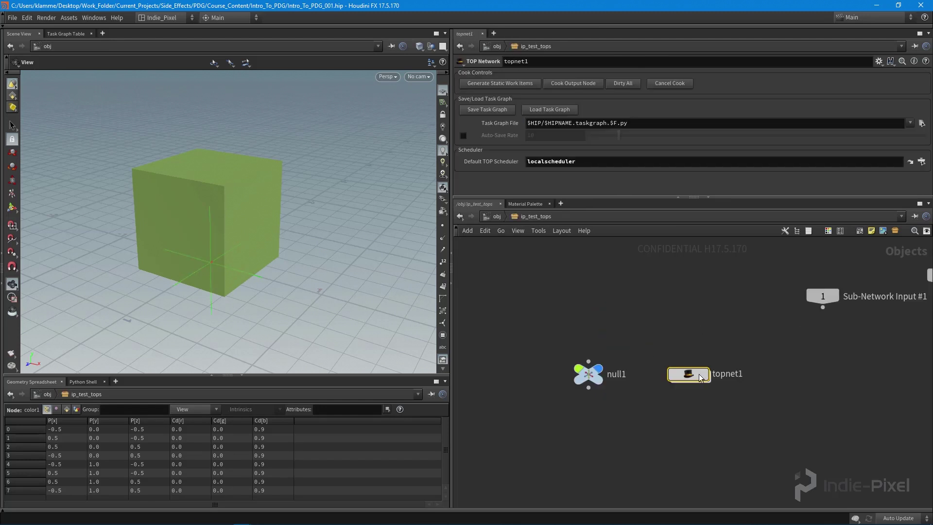
key("u")
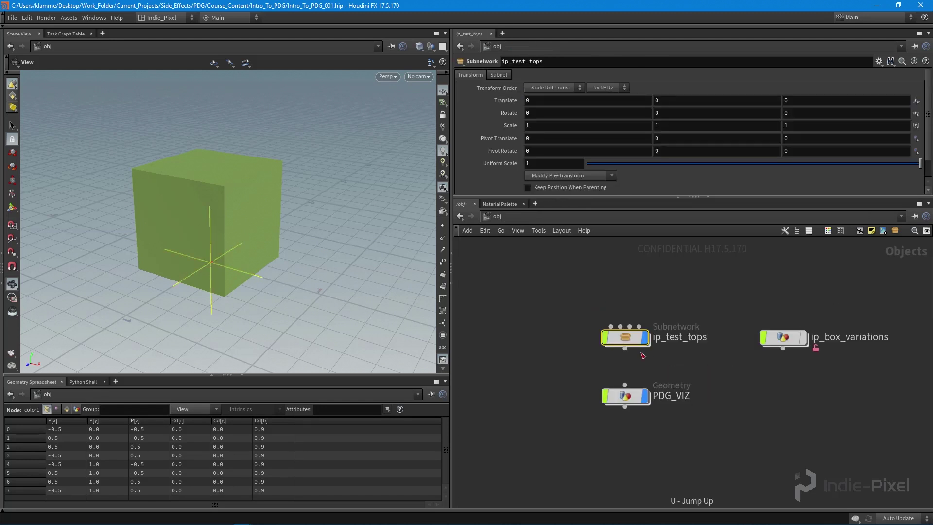
Start creating a digital asset from the ip_test_tops subnetwork with the operator name ip_test_tops
right_click(626, 336)
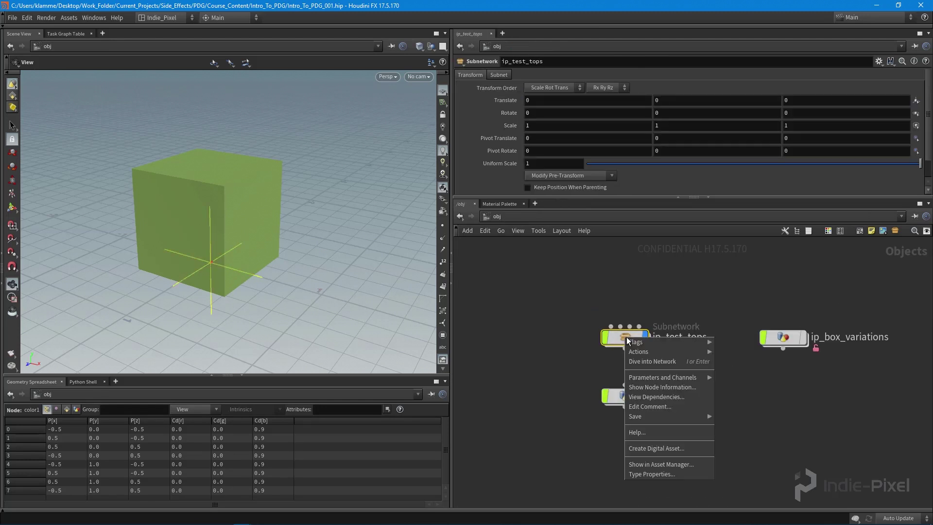
left_click(652, 448)
left_click(291, 299)
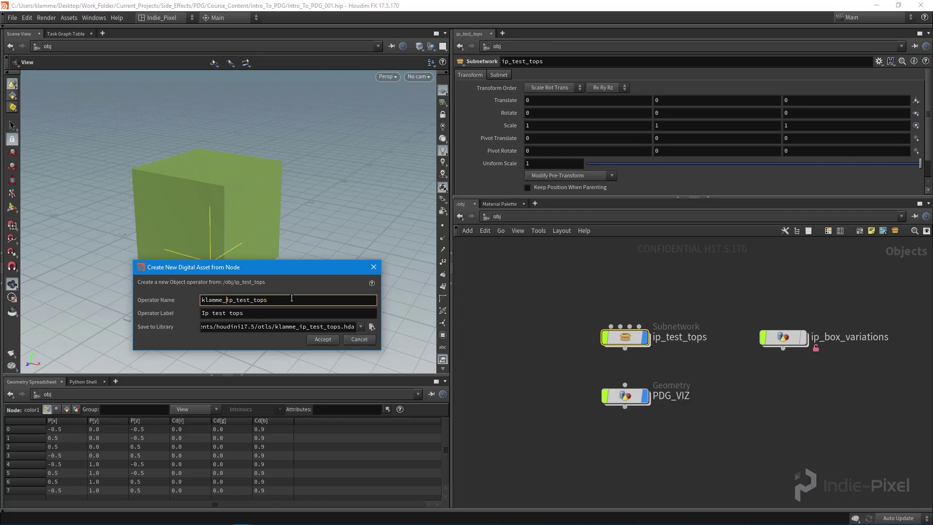
key("shift+Home")
key("BackSpace")
Set the new asset's operator label to IP Test Tops
left_click(288, 309)
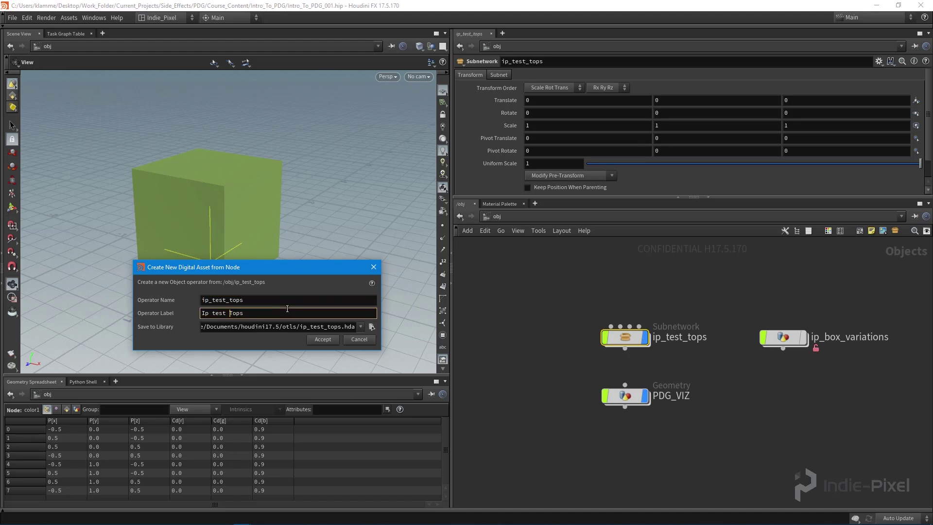
key("Delete")
type("T")
key("Left")
key("Left")
key("BackSpace")
type("P")
Set the asset's library path to $JOB/hda/ip_test_tops.hda and create the digital asset
left_click(372, 327)
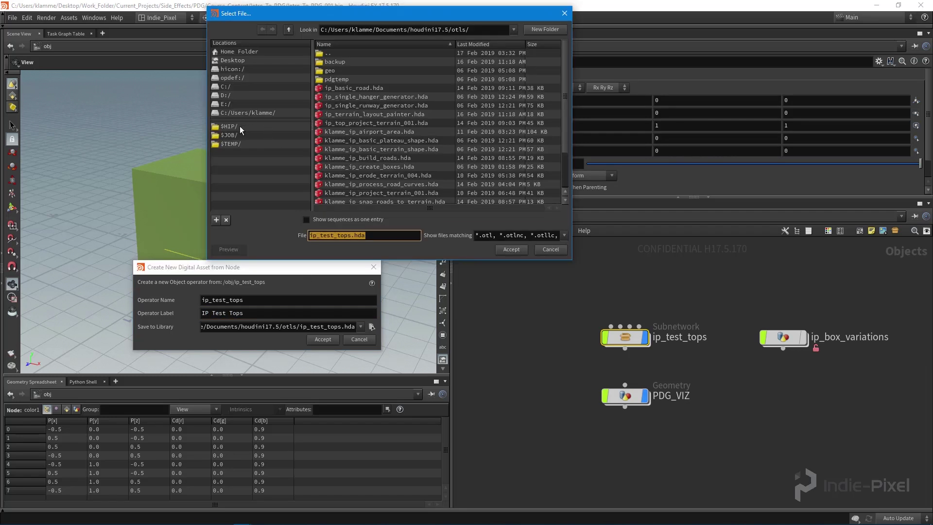
left_click(228, 138)
double_click(326, 72)
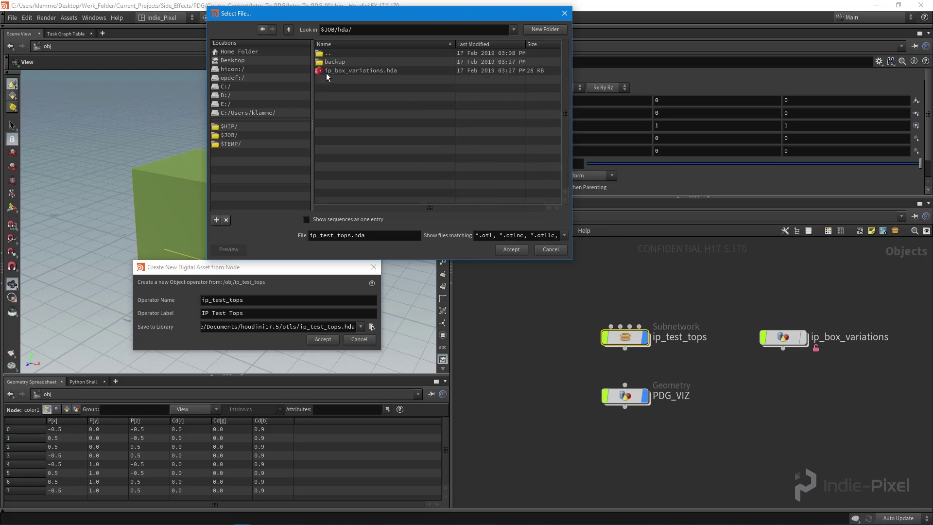
left_click(497, 249)
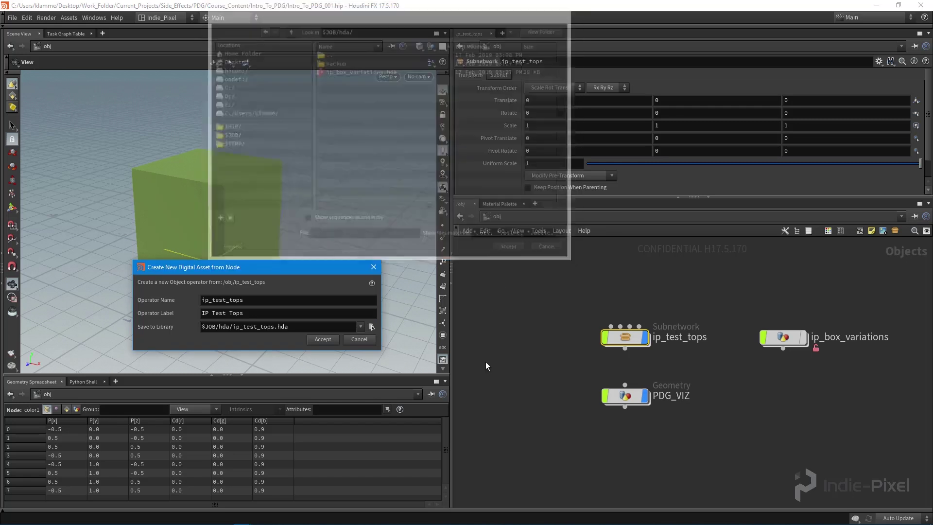
left_click(317, 340)
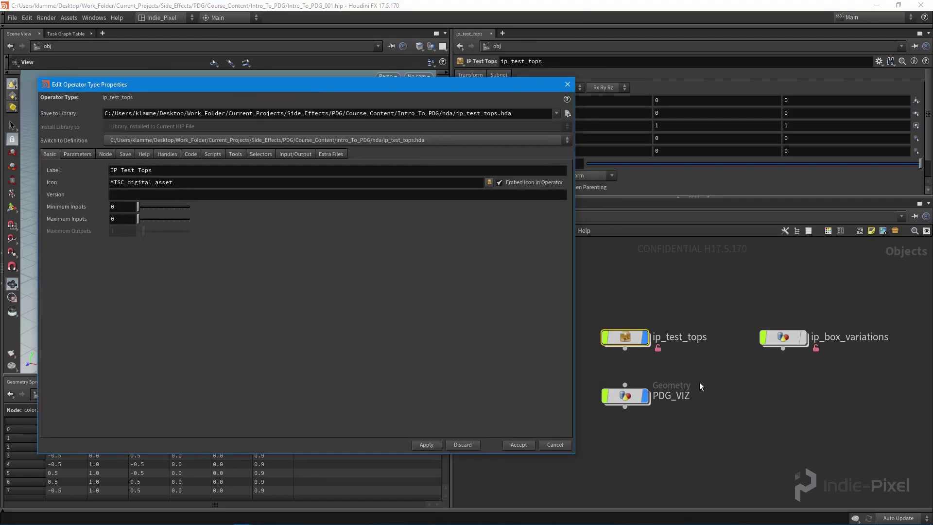
Enter topnet1 inside the ip_test_tops asset and show the asset's parameter definitions in the operator type properties
key("i")
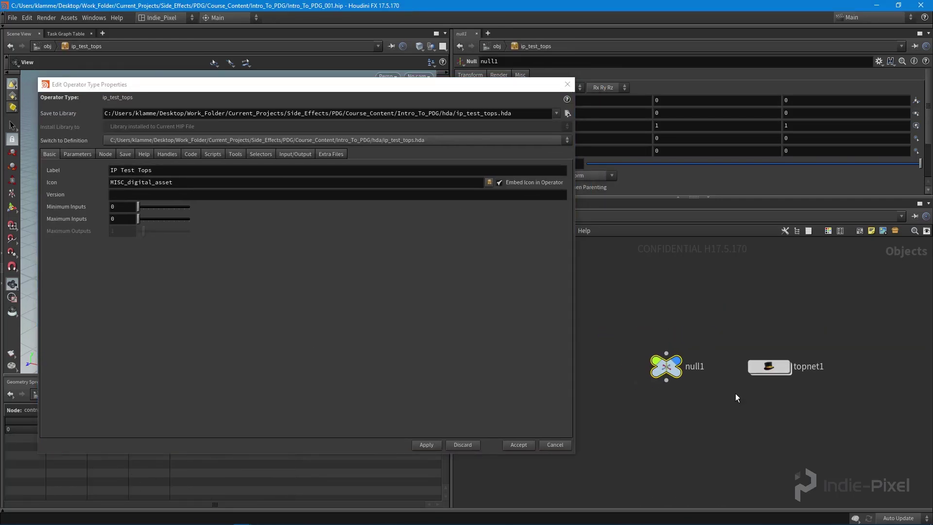
double_click(769, 366)
left_click_drag(480, 84, 407, 83)
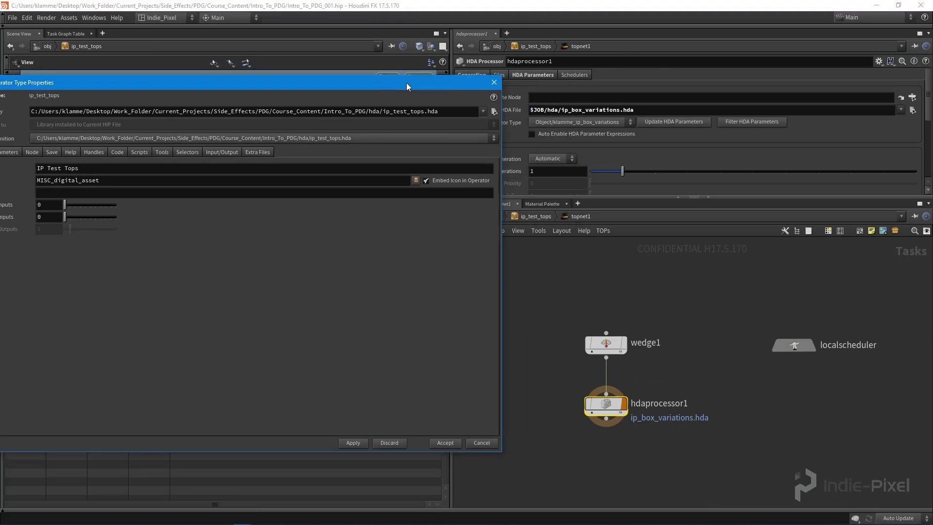
left_click(33, 153)
left_click_drag(313, 76, 400, 64)
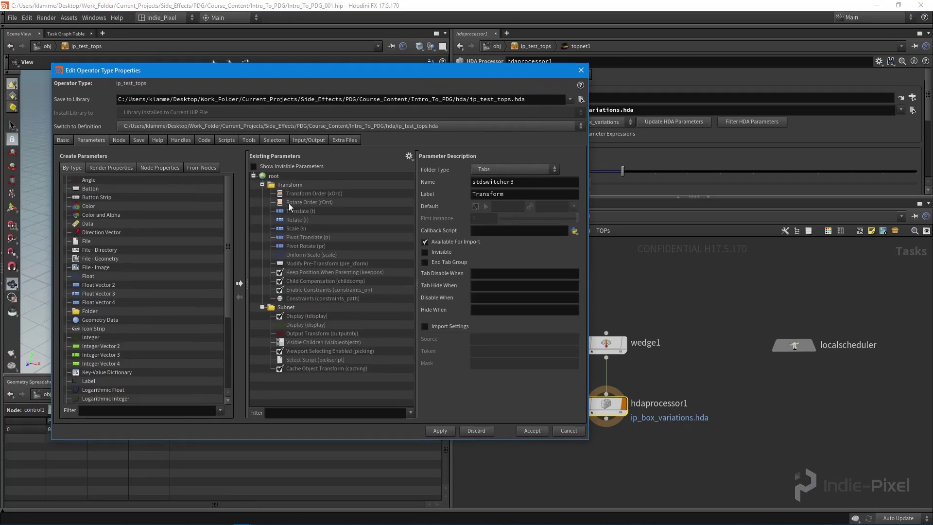
Make the asset's Transform and Subnet parameter folders invisible and apply the change
left_click(262, 184)
left_click(262, 193)
left_click_drag(283, 193, 287, 181)
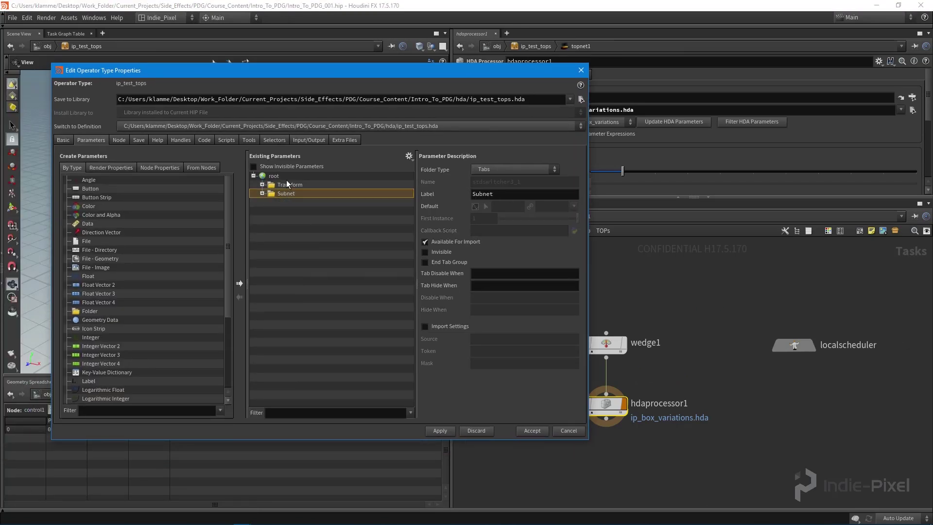
left_click(425, 251)
left_click(447, 431)
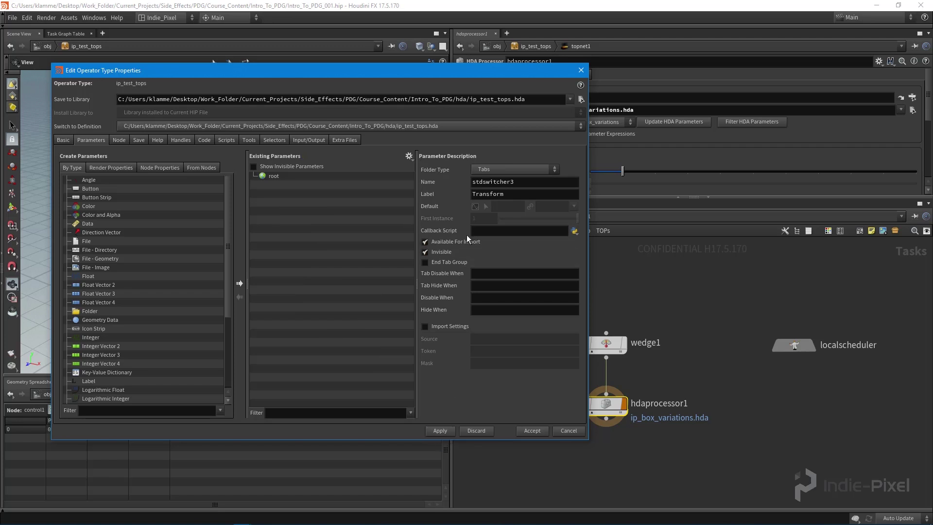
Promote the start and end values of wedge1's scale attribute to the asset's root parameters
left_click_drag(495, 72, 401, 64)
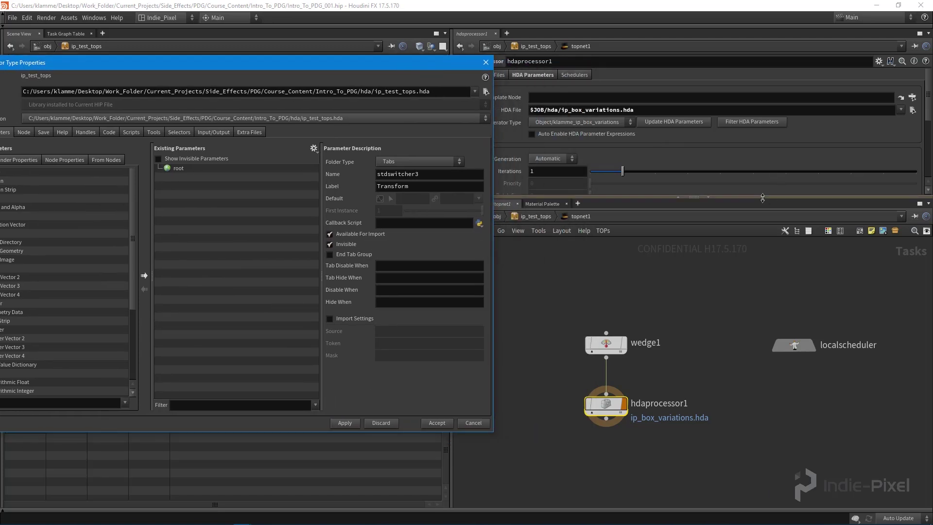
left_click_drag(775, 197, 776, 220)
left_click_drag(434, 66, 380, 73)
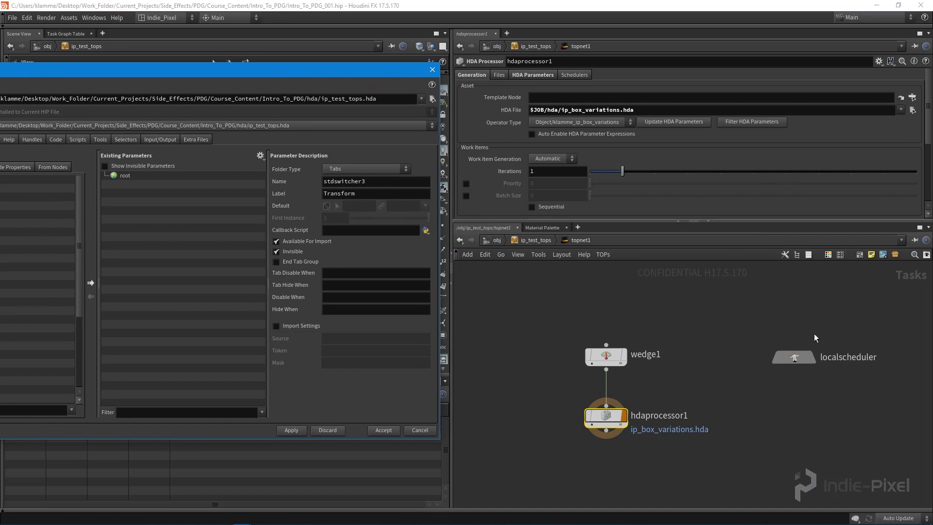
left_click(606, 355)
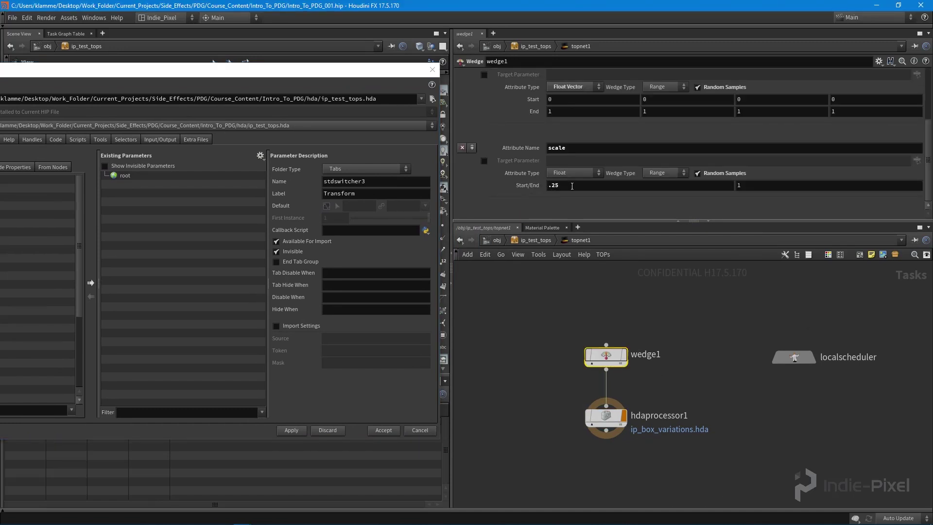
left_click_drag(572, 186, 160, 184)
left_click_drag(782, 183, 166, 192)
Label the two promoted scale parameters Min Scale and Max Scale
triple_click(382, 192)
type("Min Scale")
key("Return")
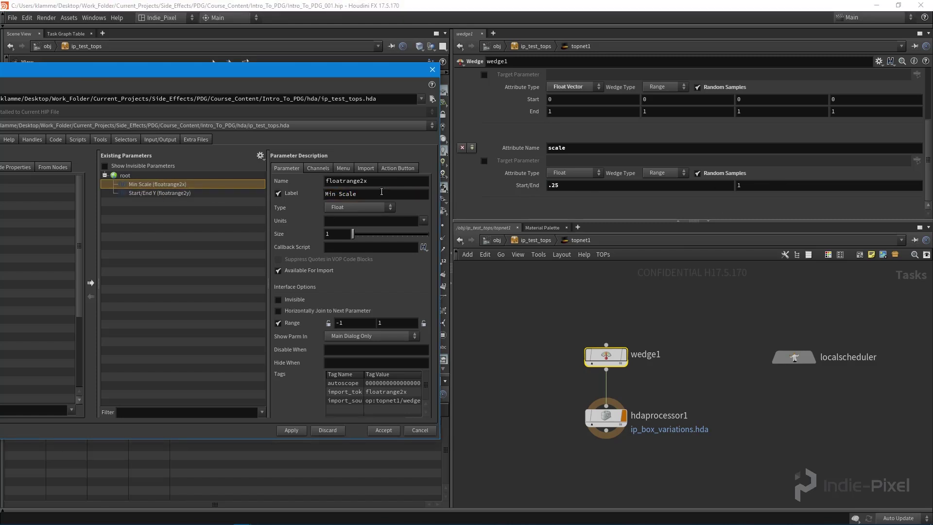
left_click(181, 193)
triple_click(377, 193)
type("Max")
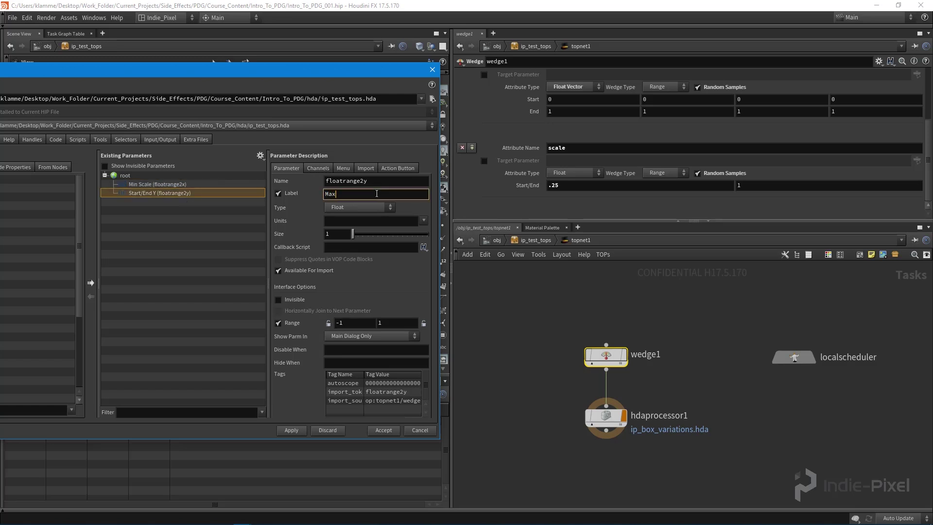
key("Return")
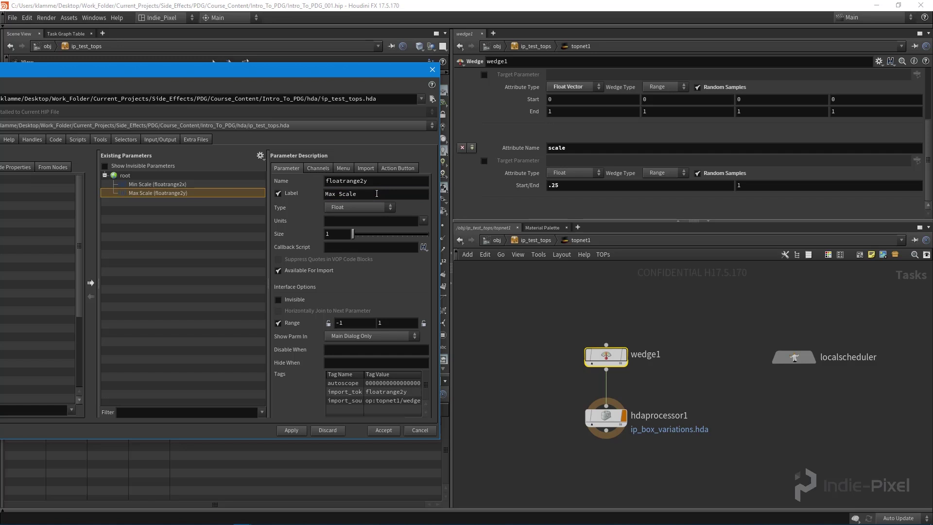
Set the upper limit of the Max Scale parameter's range to 5
left_click(354, 322)
left_click(389, 323)
type("5")
key("Return")
Set the Min Scale parameter's range to 0.1 to 5 and lock the range limits
left_click(165, 184)
left_click(355, 321)
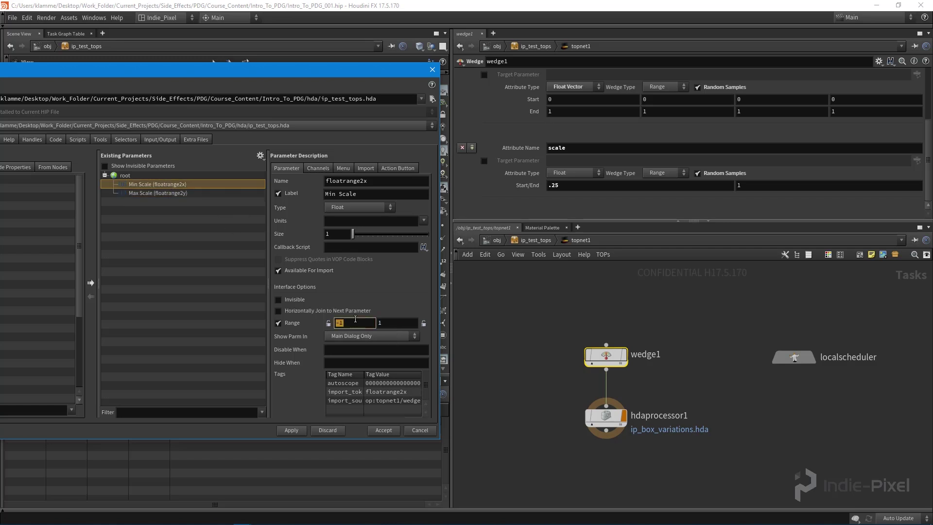
type("0.1")
key("Return")
left_click(397, 321)
type("5")
key("Return")
left_click(424, 324)
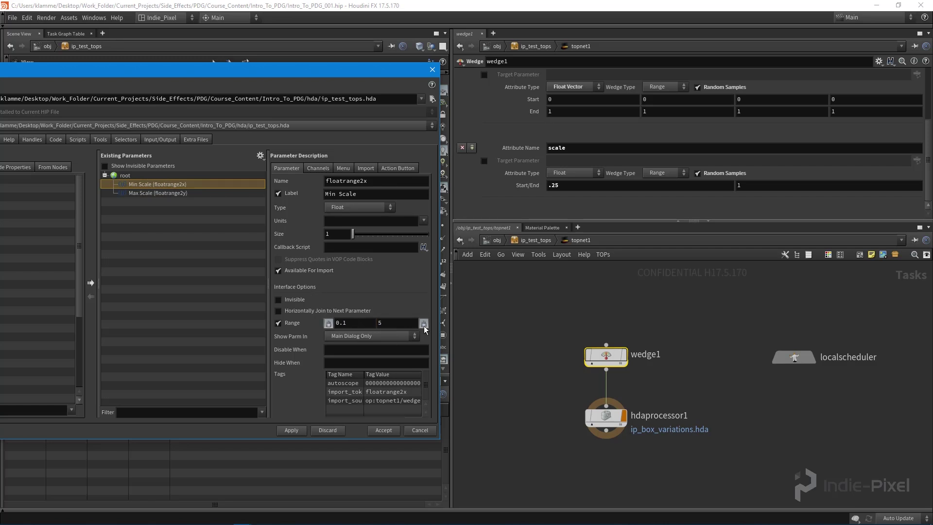
Check the Max Scale parameter's range and channel default, and apply and accept the asset's parameter changes
left_click(179, 193)
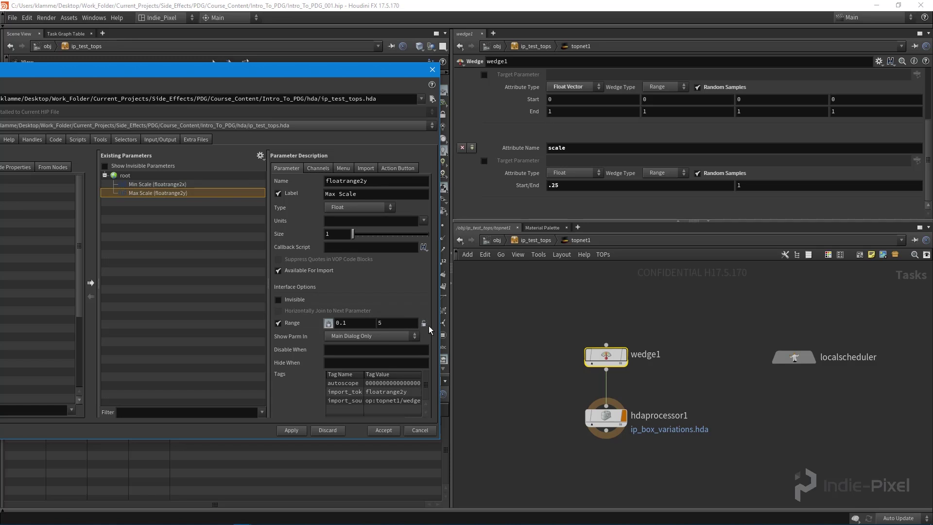
left_click(319, 167)
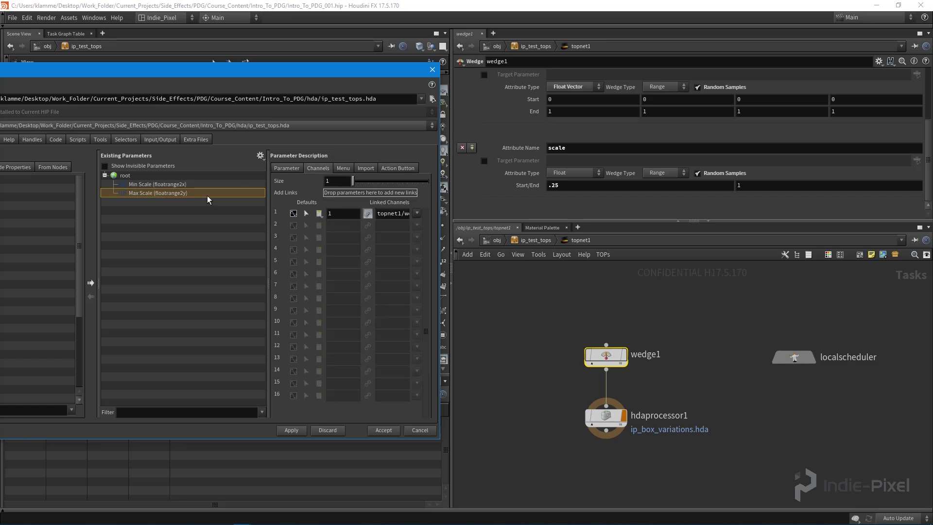
left_click(178, 184)
left_click(282, 168)
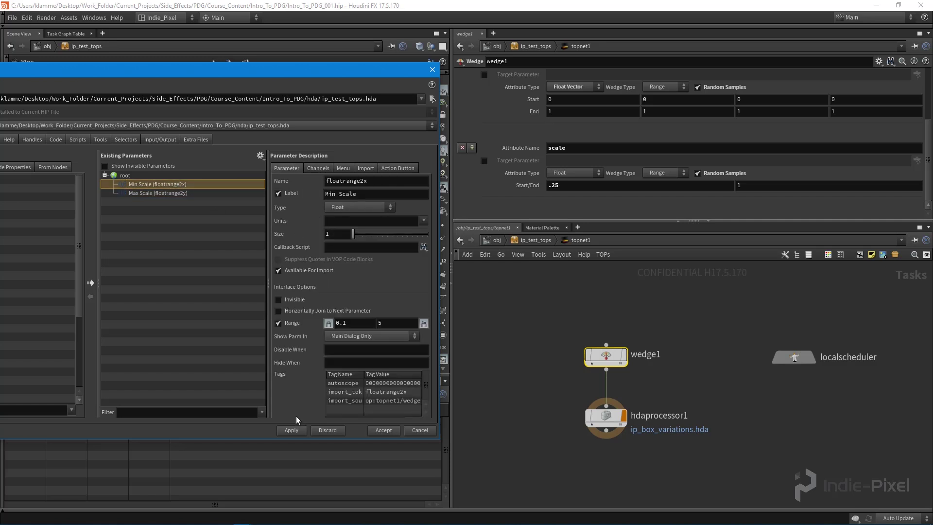
left_click(290, 431)
left_click(383, 430)
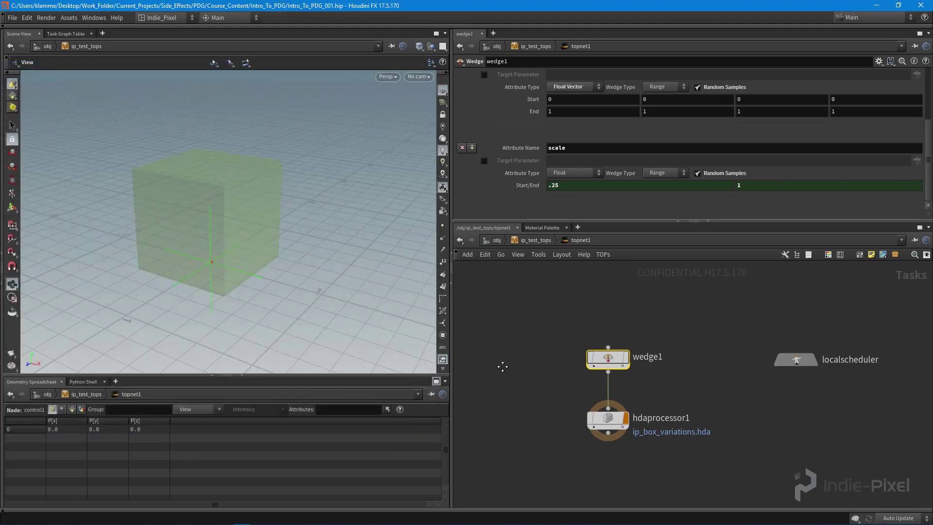
Return to the object level and select the ip_box_variations asset to view its parameters
middle_click_drag(617, 412, 630, 404)
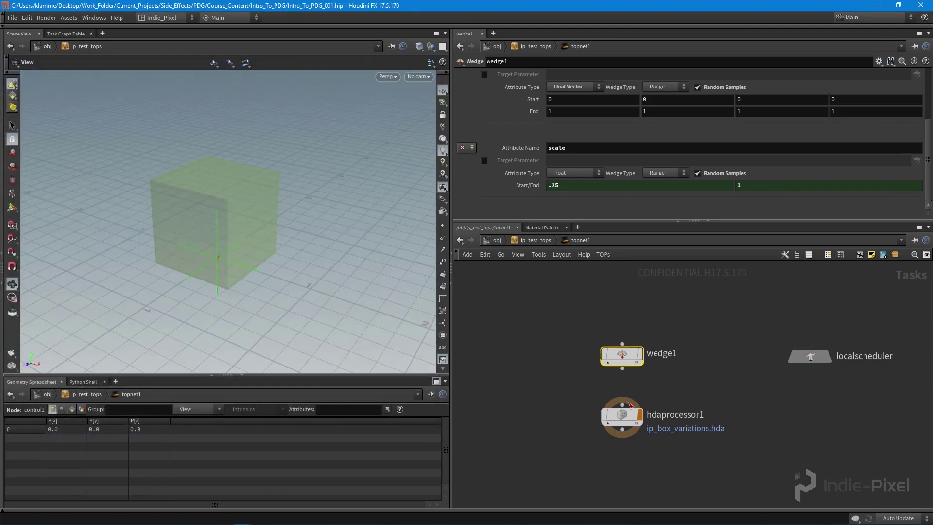
key("u")
key("u")
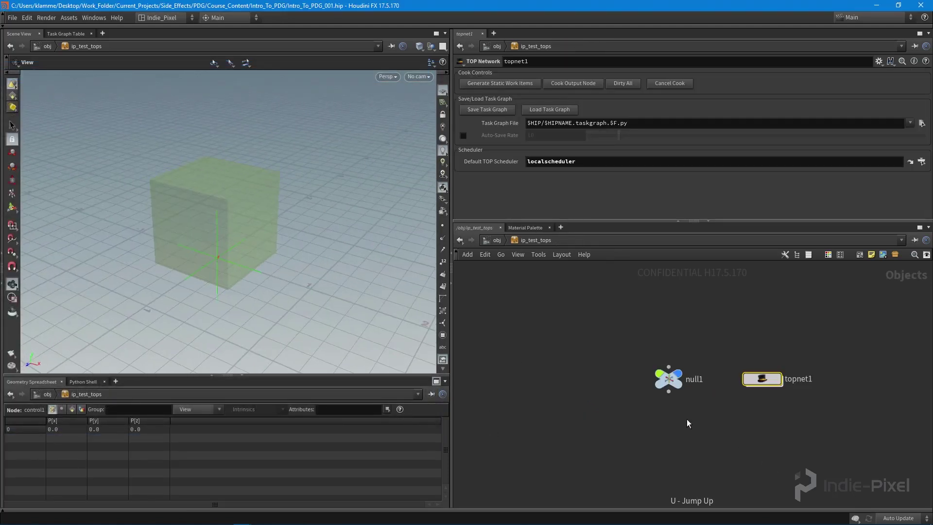
left_click_drag(726, 319, 841, 380)
middle_click_drag(822, 384, 788, 387)
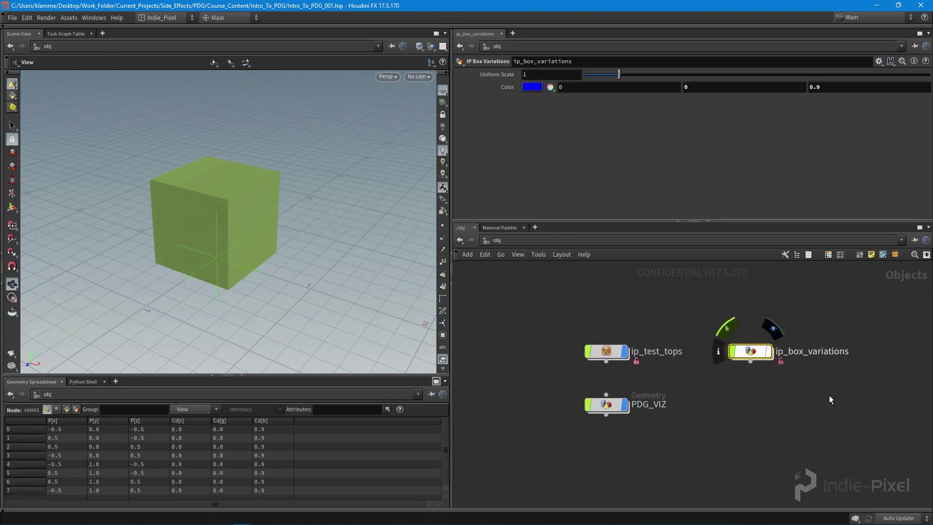
Examine the localscheduler and hdaprocessor1 settings in the TOP network inside ip_test_tops
double_click(610, 358)
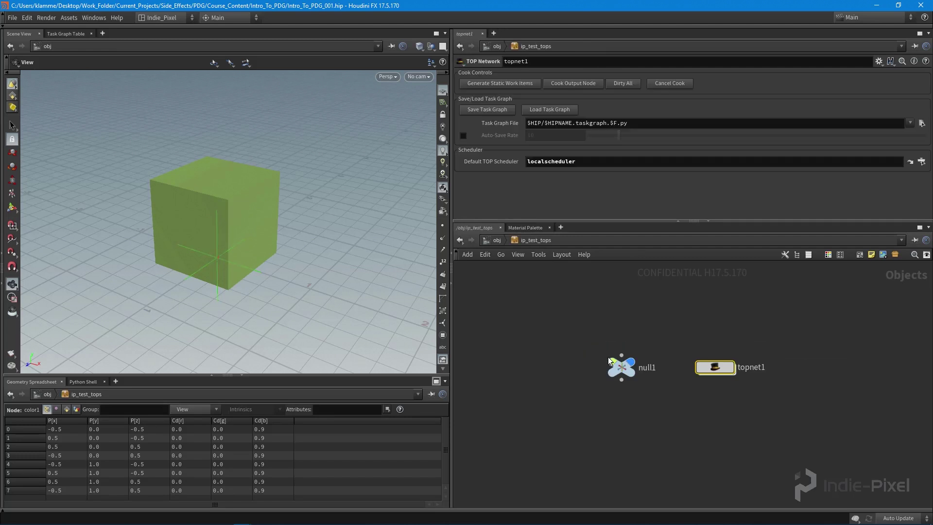
scroll(718, 378, "down", 4)
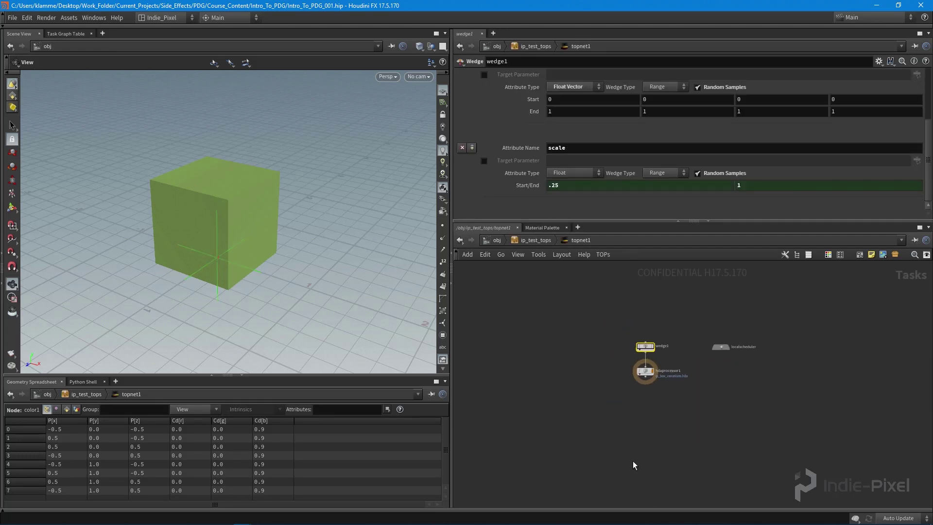
middle_click_drag(626, 373, 618, 343)
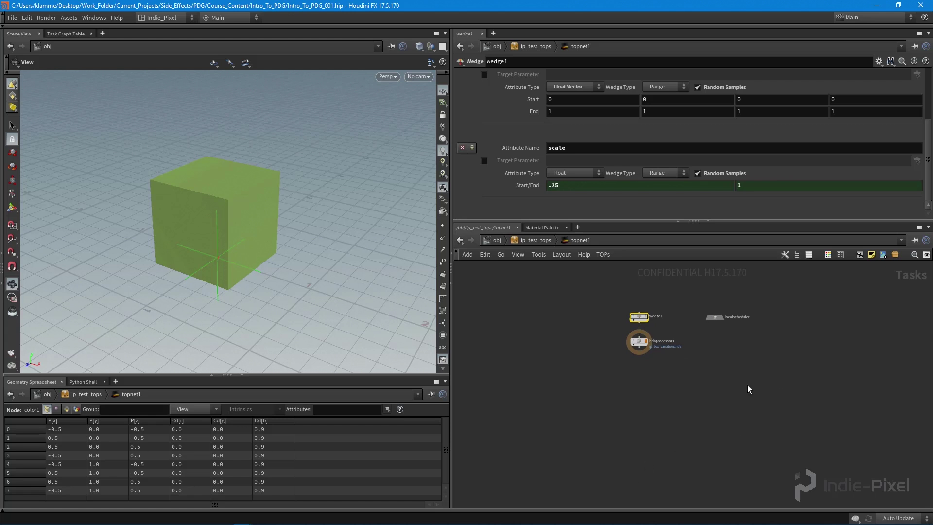
scroll(685, 311, "up", 5)
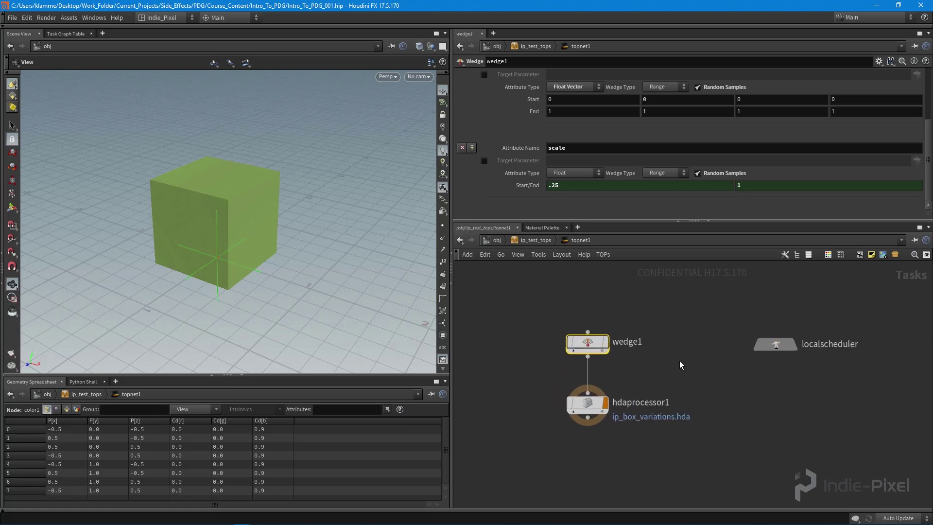
left_click_drag(776, 346, 759, 341)
scroll(703, 353, "up", 2)
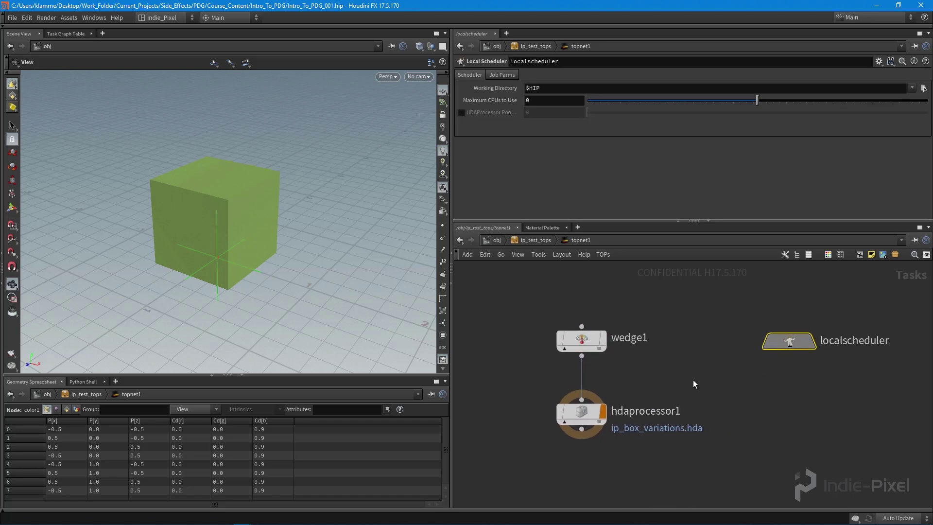
left_click(583, 412)
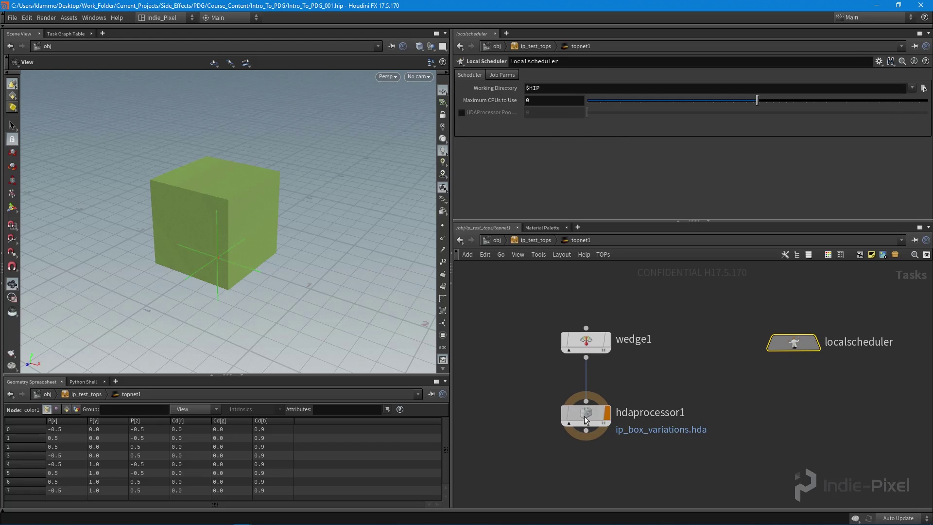
scroll(678, 186, "down", 4)
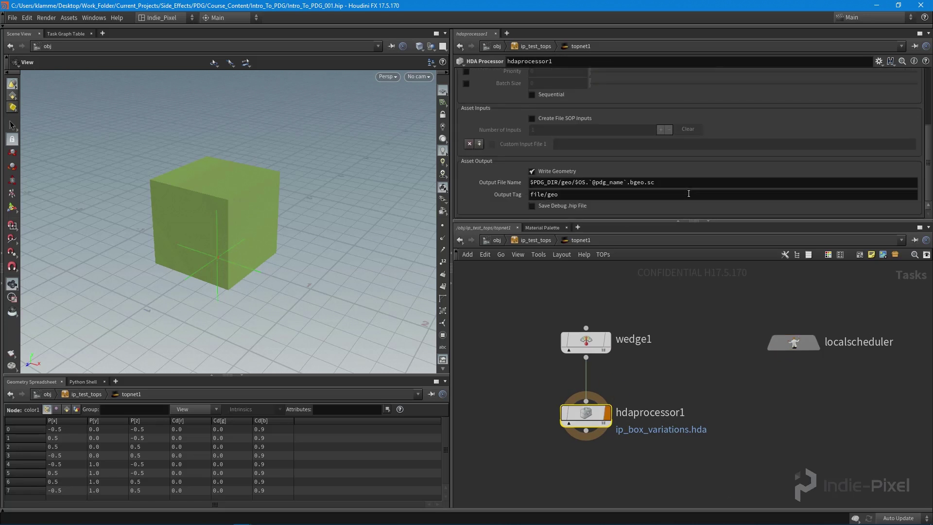
scroll(689, 197, "up", 4)
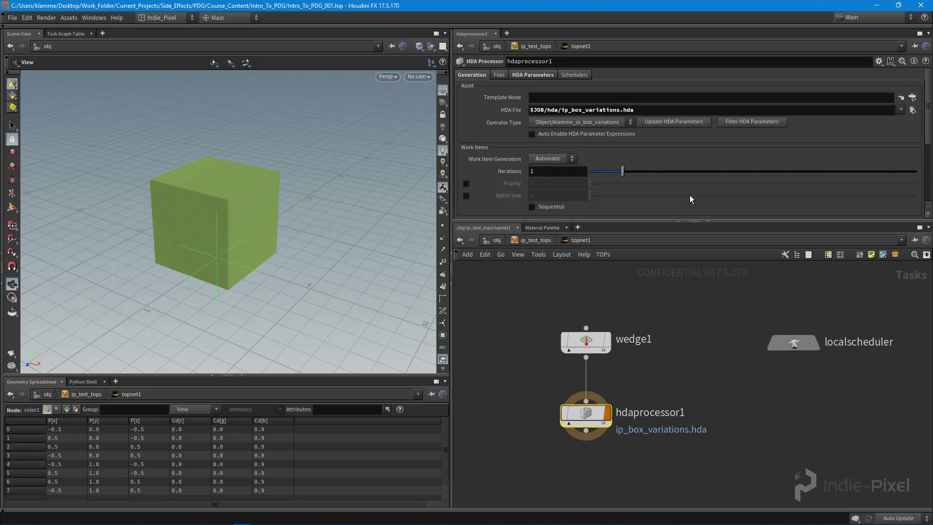
Go back up to the object level and save the ip_test_tops node type
key("u")
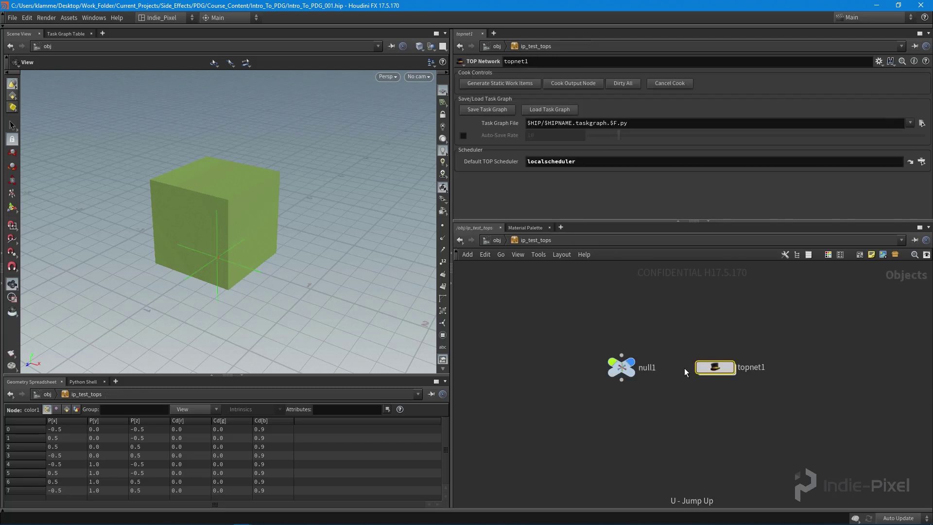
key("u")
right_click(602, 348)
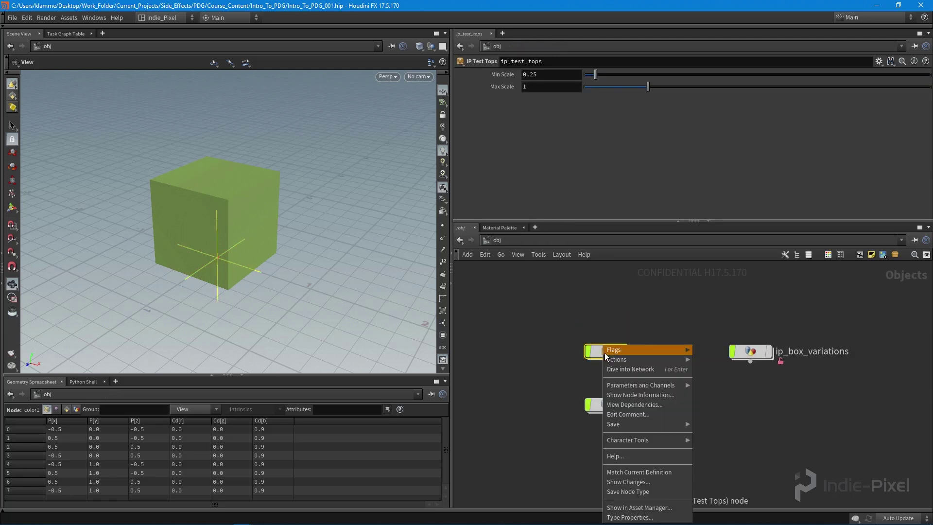
left_click(638, 491)
left_click(717, 403)
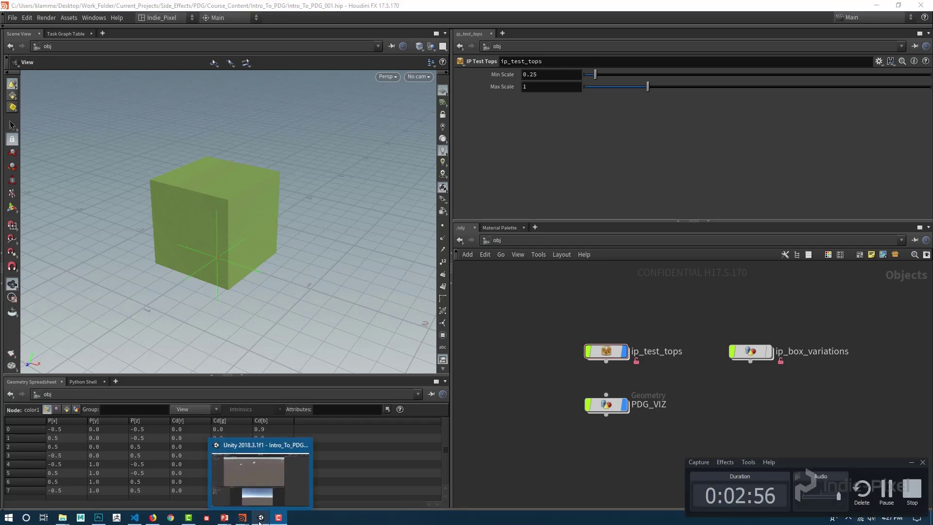
Switch to Unity and open the HDA folder under Assets/Intro_To_PDG in File Explorer
left_click(260, 474)
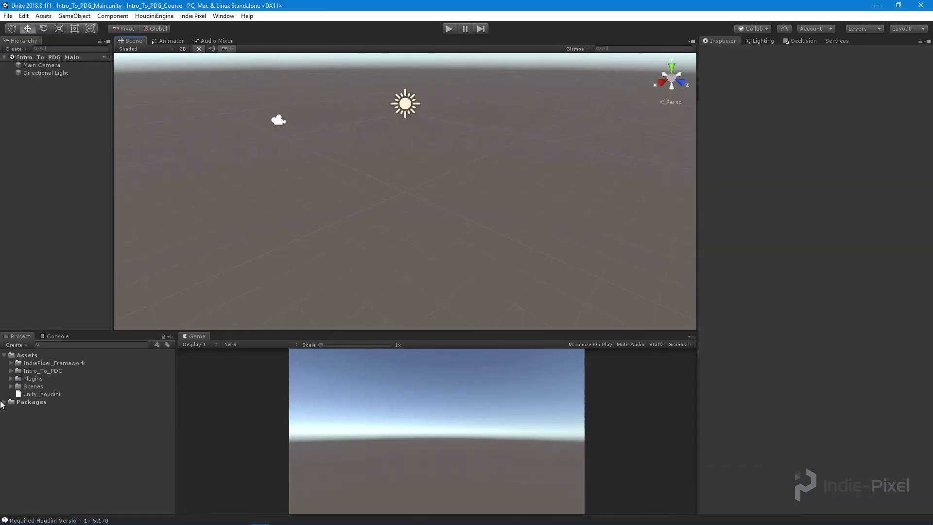
left_click(12, 372)
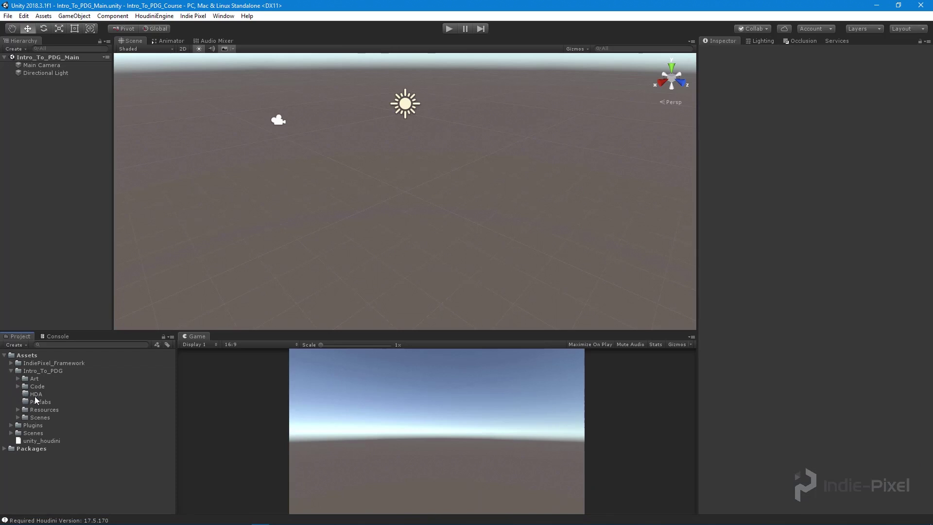
left_click(36, 394)
right_click(36, 394)
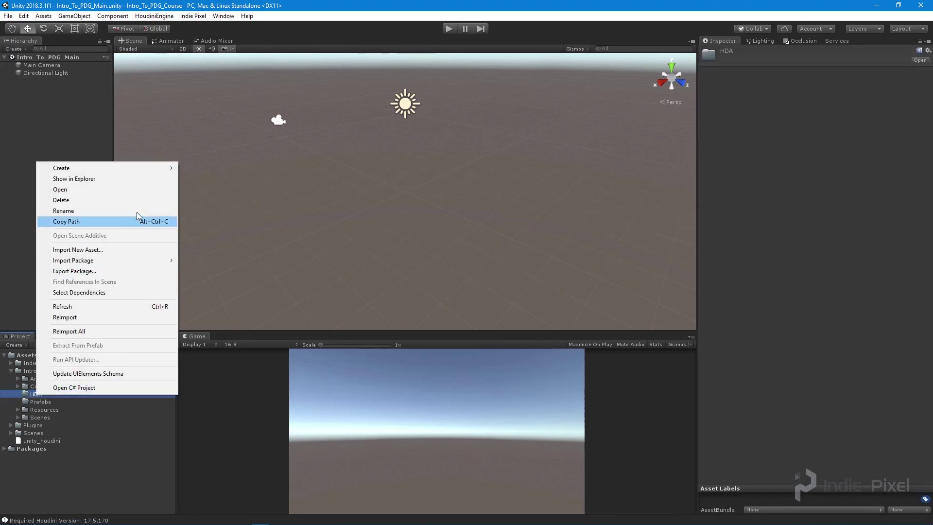
left_click(101, 180)
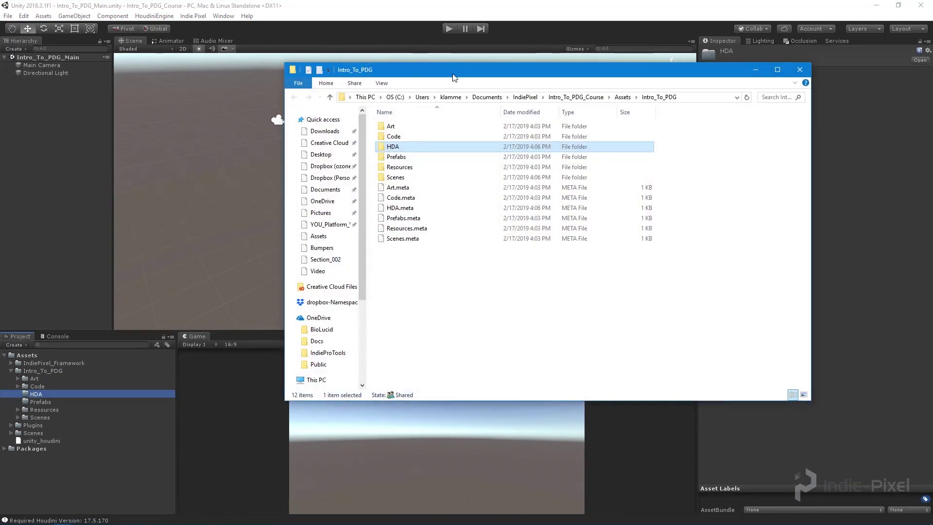
left_click_drag(453, 76, 234, 70)
left_click_drag(592, 230, 446, 230)
double_click(227, 140)
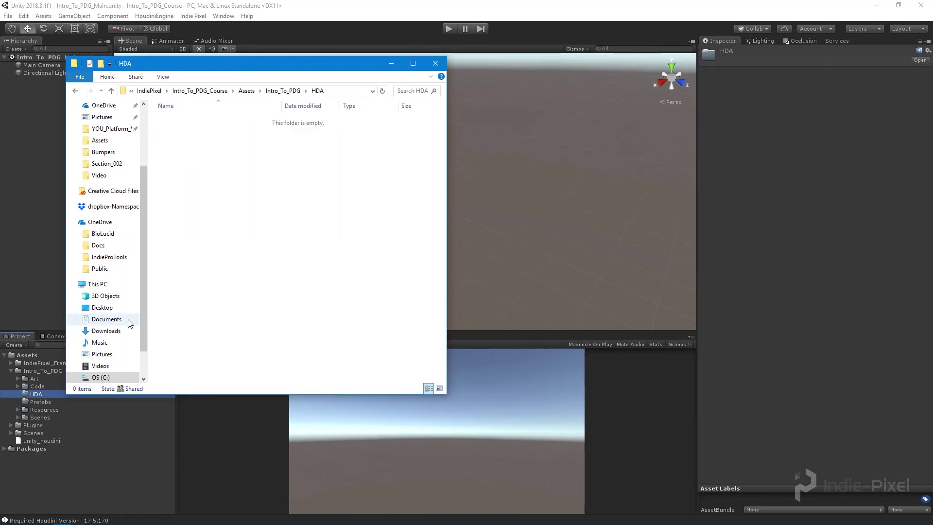
Open the Desktop in a second File Explorer window beside the first and browse through Work_Folder and Current_Projects to Side_Effects/PDG
right_click(119, 307)
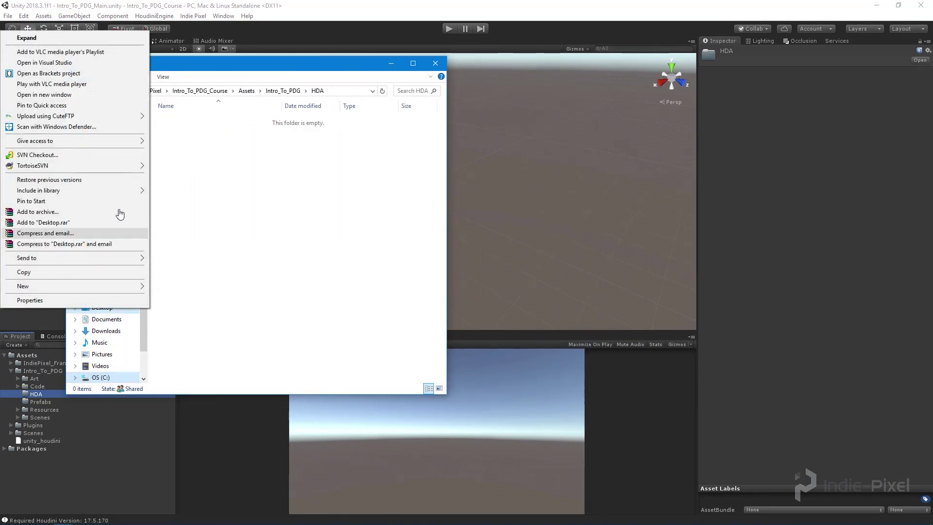
left_click(48, 95)
left_click_drag(378, 75, 566, 70)
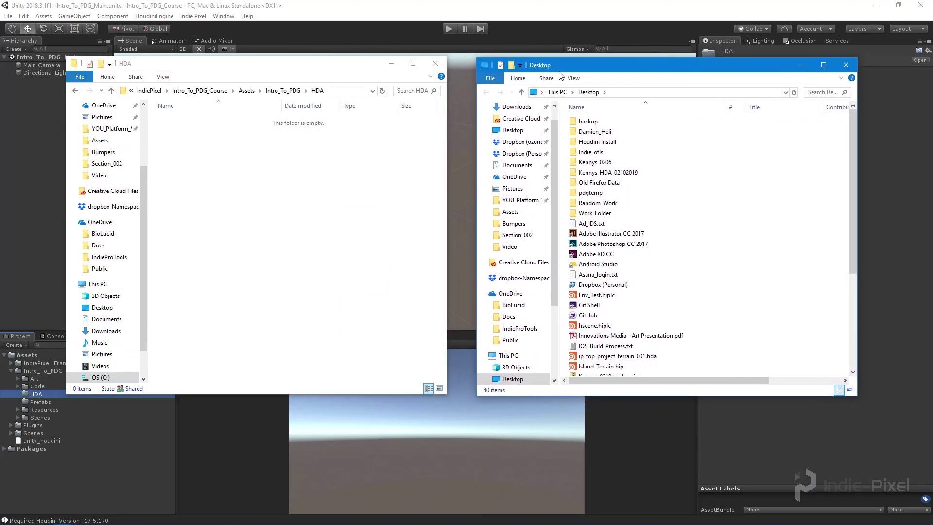
left_click(515, 132)
double_click(592, 214)
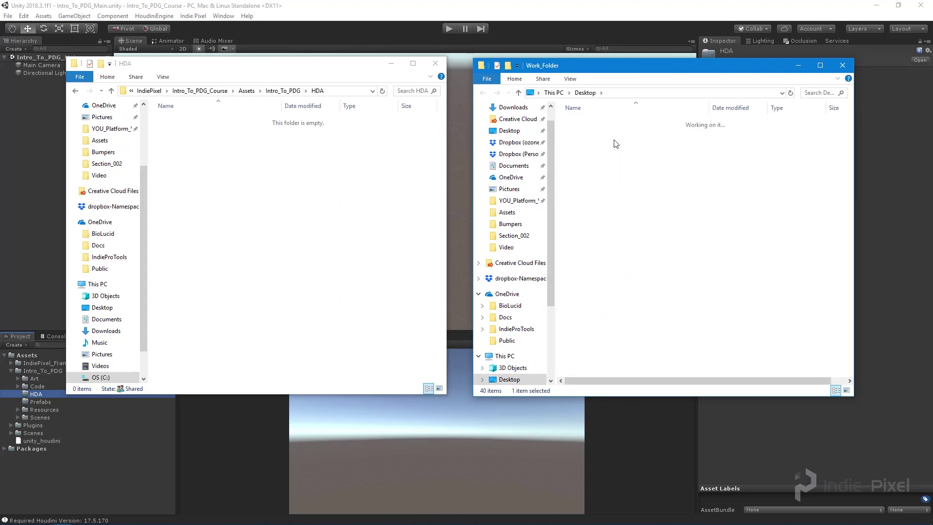
double_click(586, 122)
double_click(590, 152)
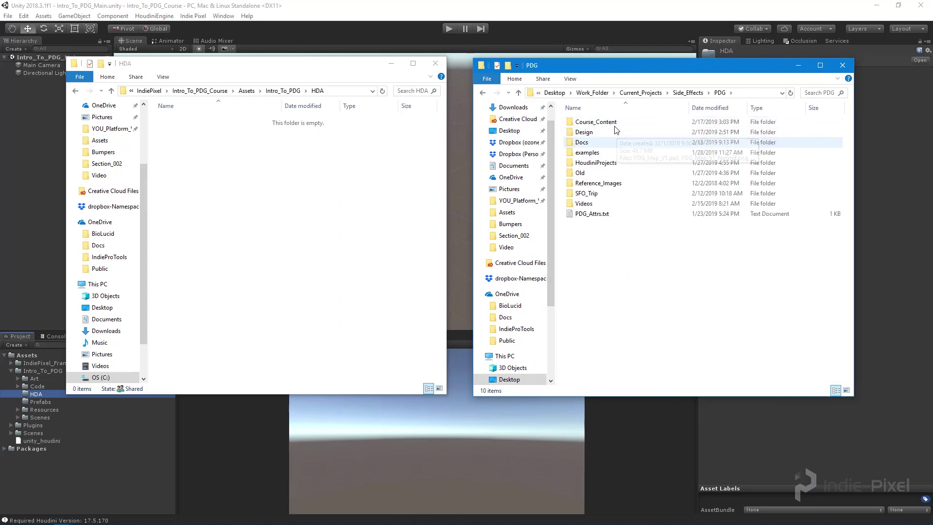
double_click(604, 162)
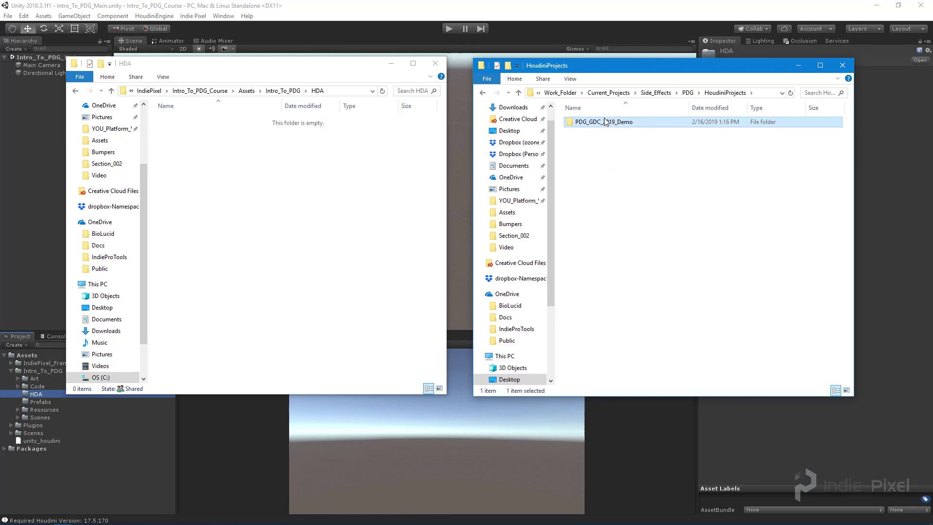
left_click(683, 95)
left_click(665, 95)
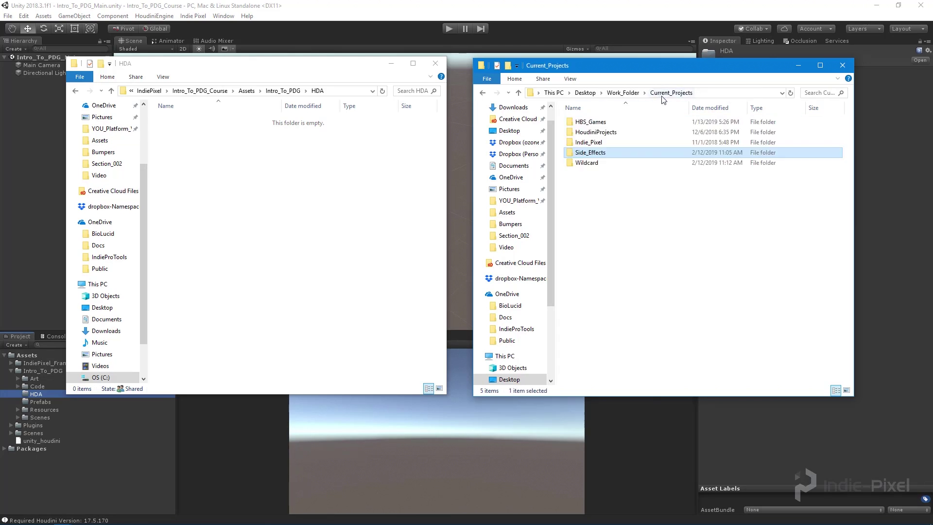
Browse from Current_Projects to the Side_Effects/PDG/Course_Content/Intro_To_PDG/hda folder
double_click(598, 153)
double_click(598, 123)
double_click(597, 123)
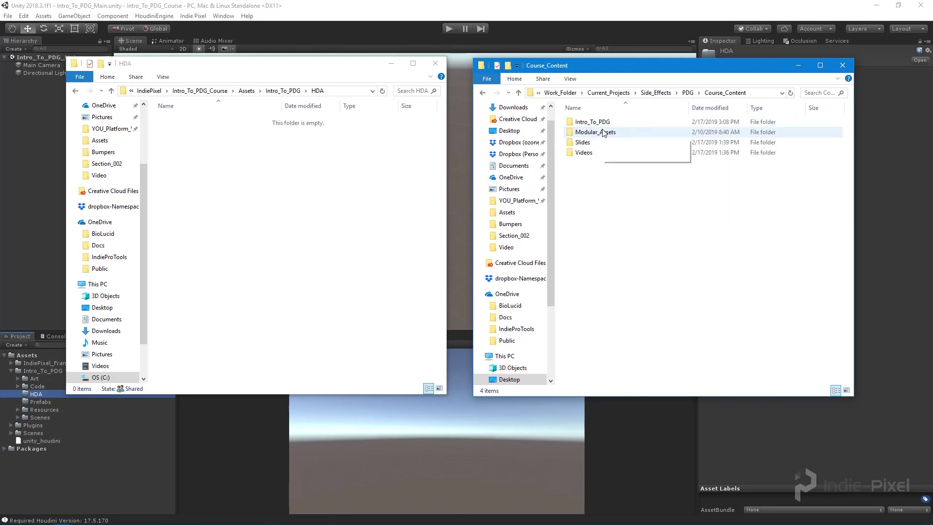
double_click(602, 123)
double_click(604, 132)
Copy ip_test_tops.hda into the Unity project's HDA folder and return to Unity
left_click(604, 145)
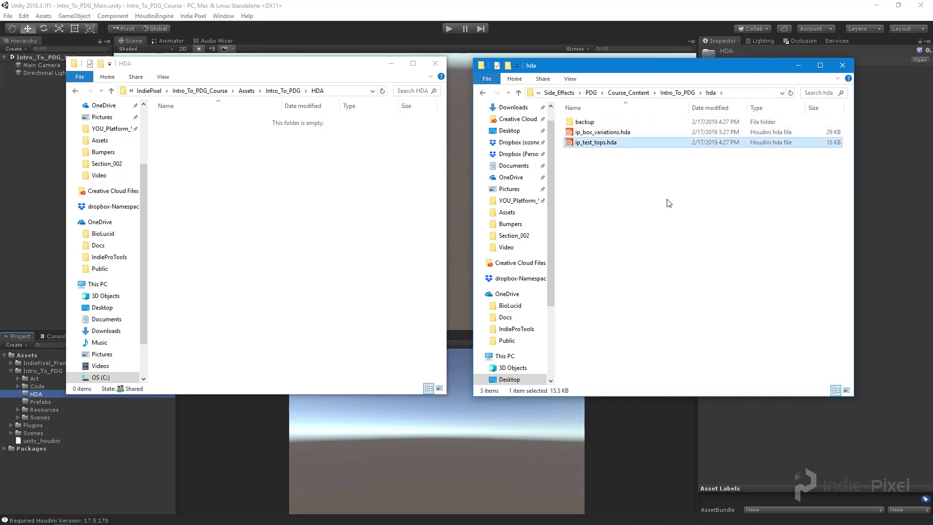
left_click(292, 233)
key("ctrl+v")
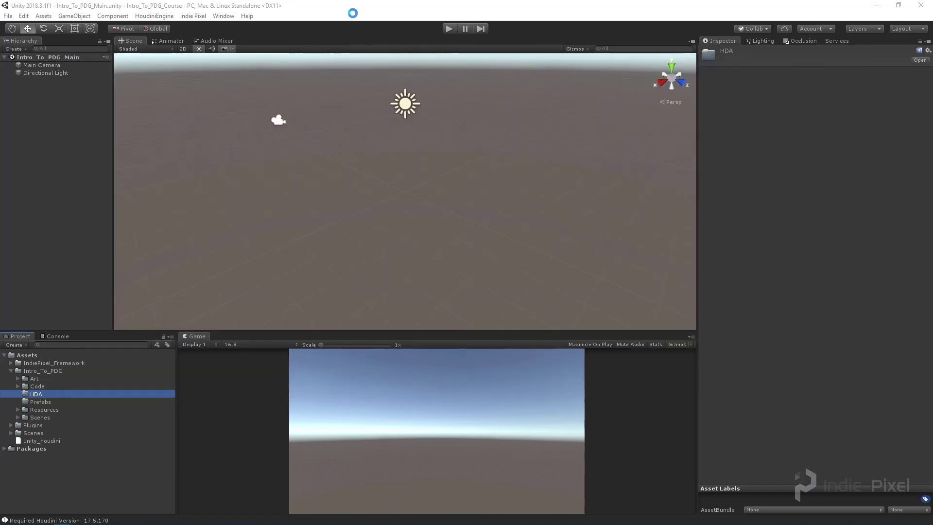
left_click(353, 12)
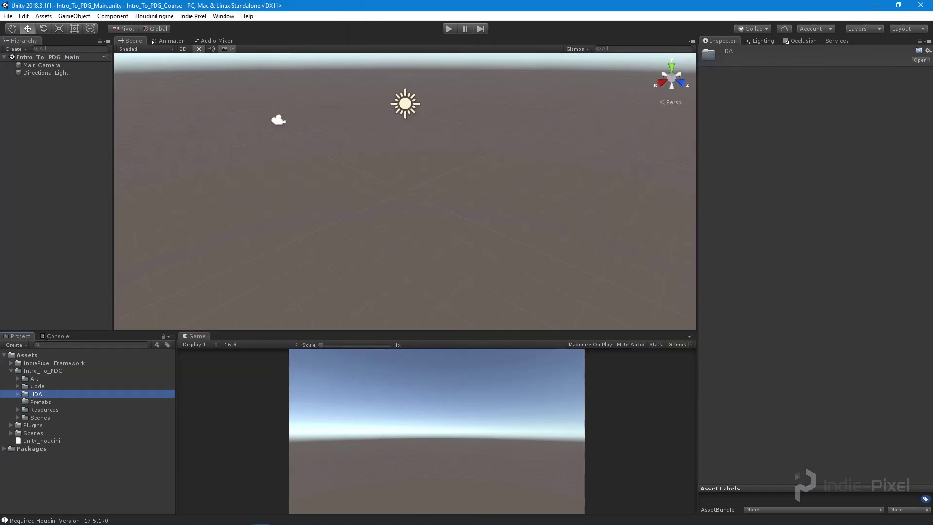
Expand the HDA folder in the Unity project, select the ip_test_tops asset and slightly widen the project browser
left_click(17, 394)
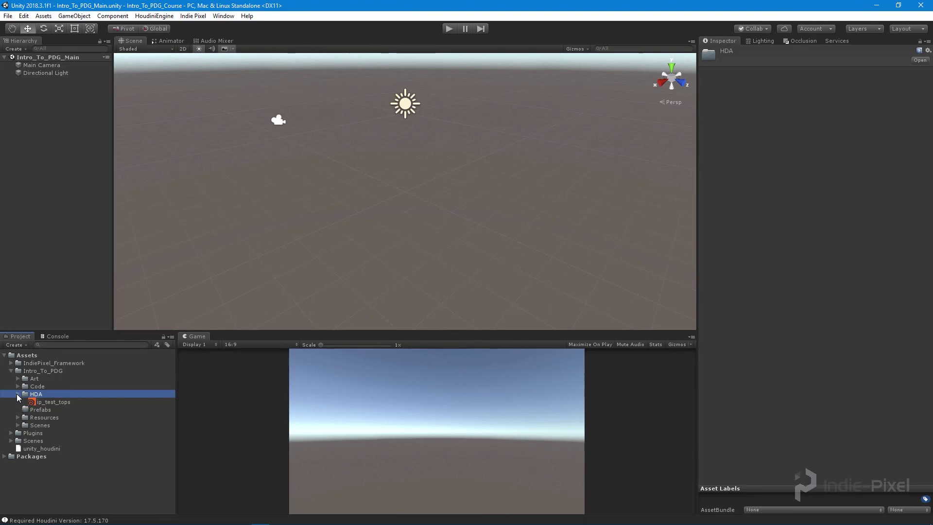
left_click(43, 402)
left_click_drag(177, 412, 187, 412)
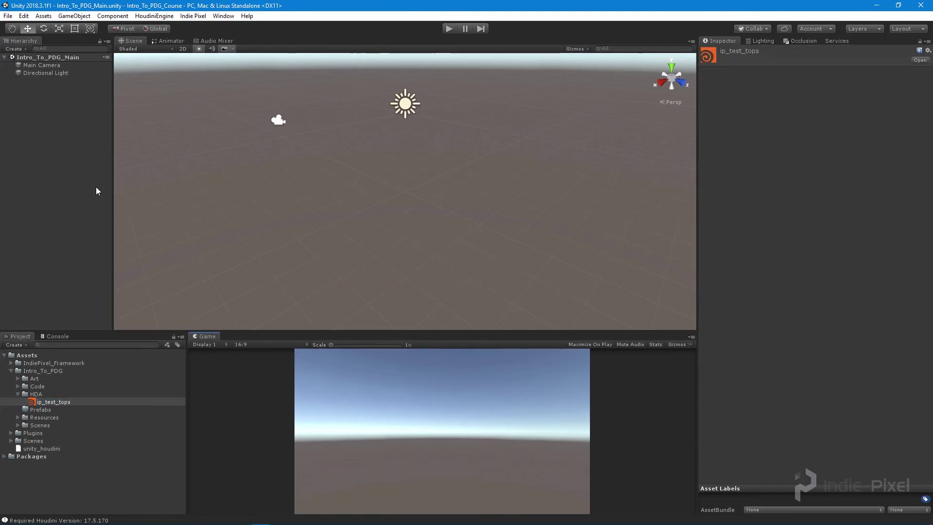
Add the ip_test_tops digital asset from the project's HDA folder to the Intro_To_PDG_Main scene hierarchy
left_click_drag(53, 403, 53, 173)
left_click_drag(46, 115, 46, 115)
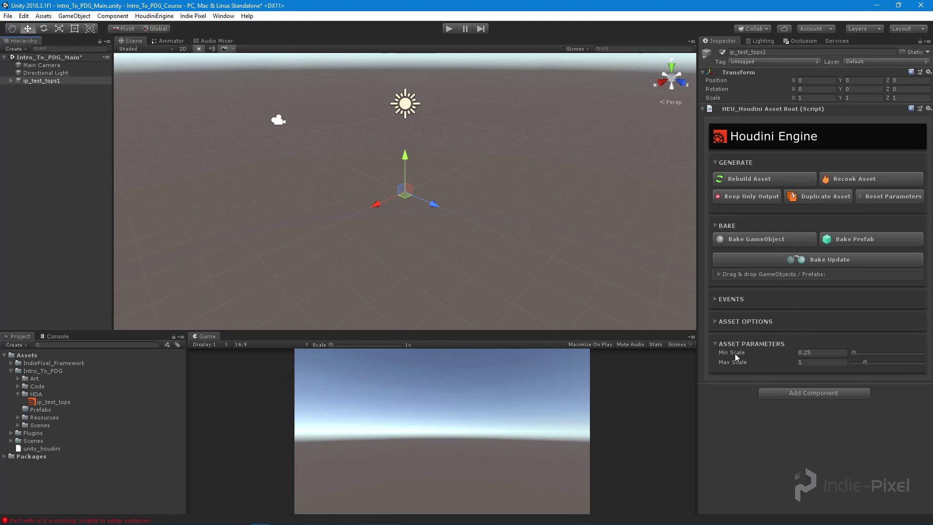
left_click_drag(431, 192, 427, 253, "alt")
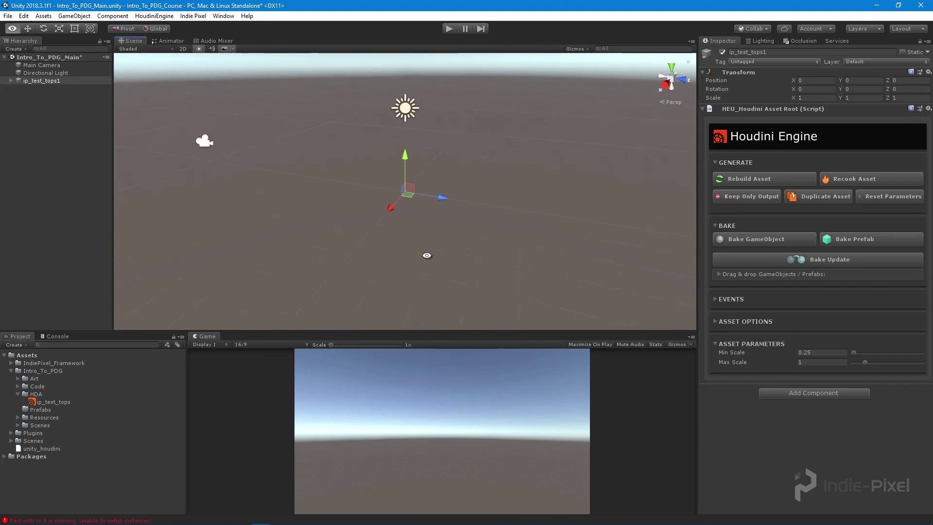
Switch to Houdini, review the ip_test_tops contents and its object-level parameters, and return to Unity
left_click(242, 517)
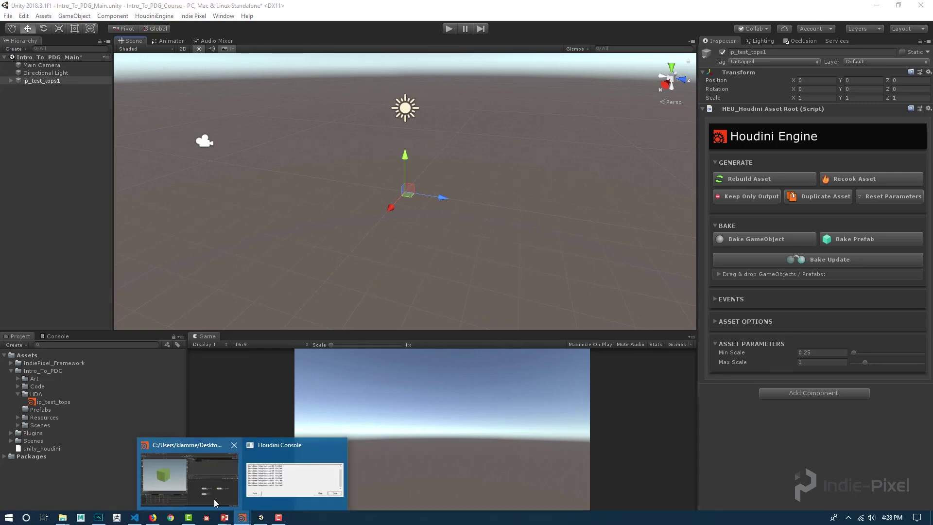
left_click(187, 474)
double_click(611, 351)
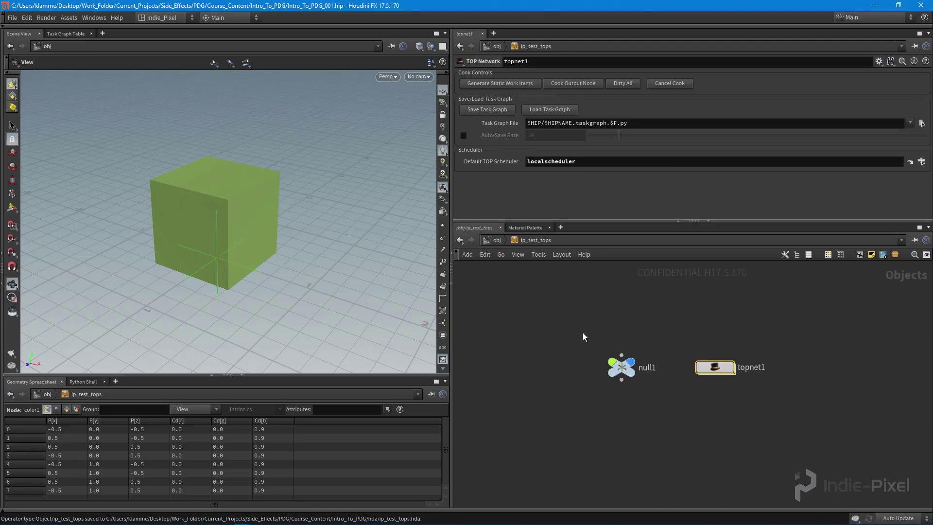
key("u")
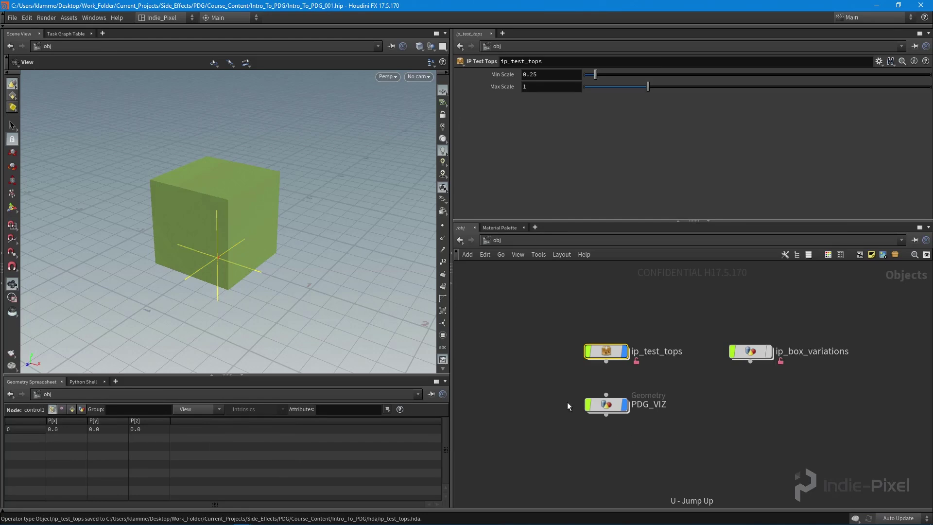
left_click(261, 518)
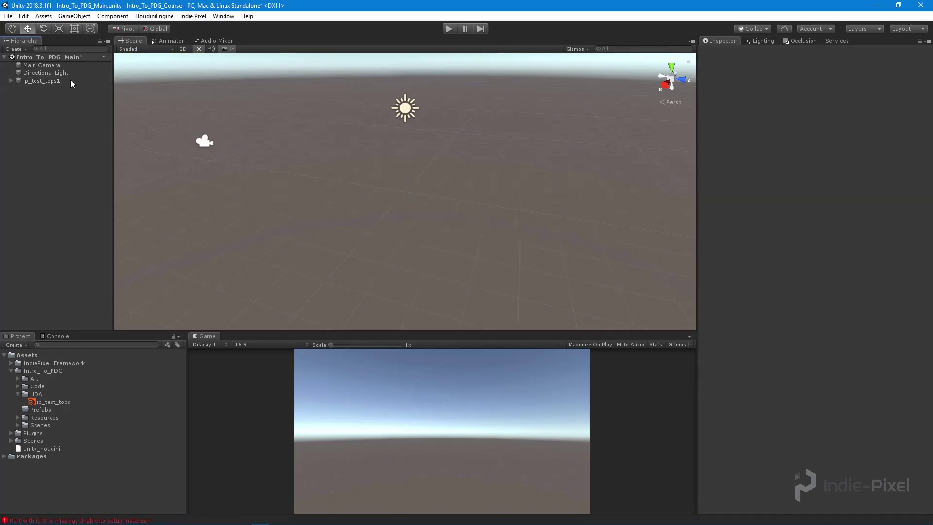
Create a PDG Asset Link for the ip_test_tops1 object in the scene
left_click(55, 80)
left_click_drag(382, 225, 423, 233, "alt")
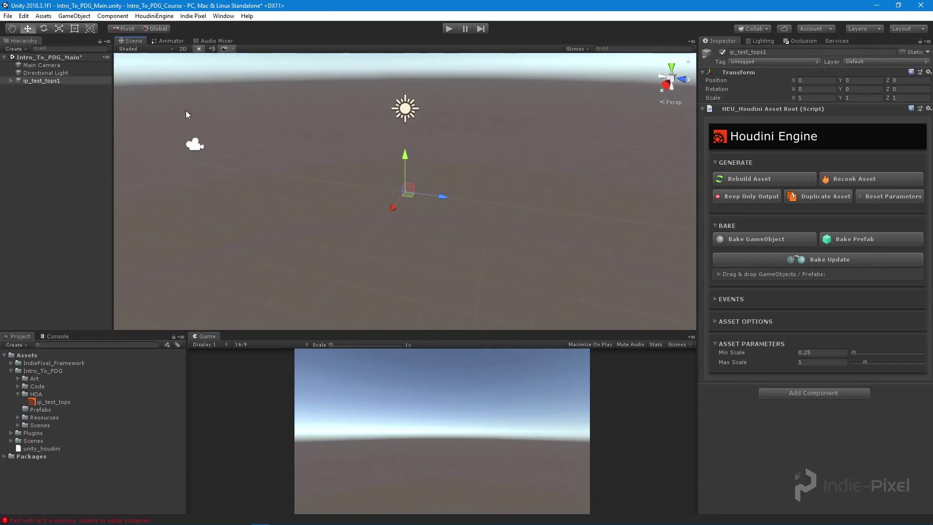
left_click(154, 16)
mouse_move(203, 194)
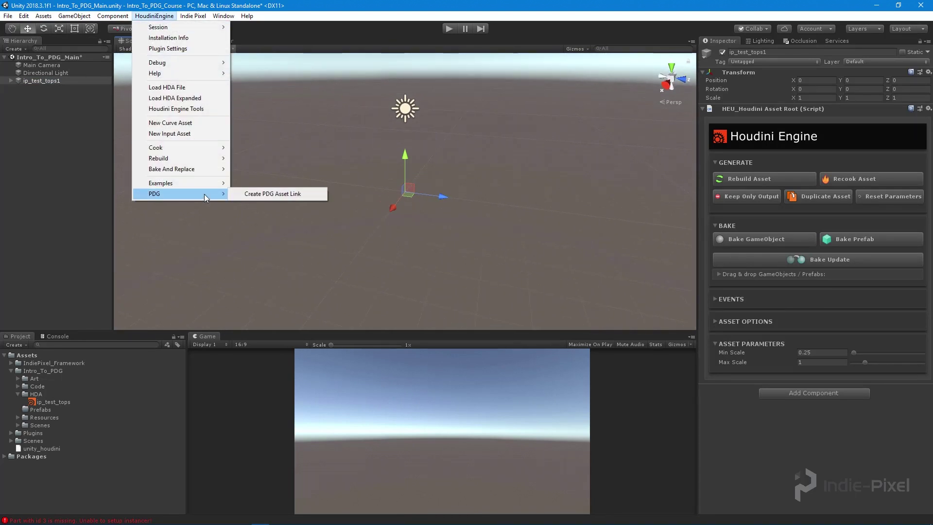
left_click(94, 203)
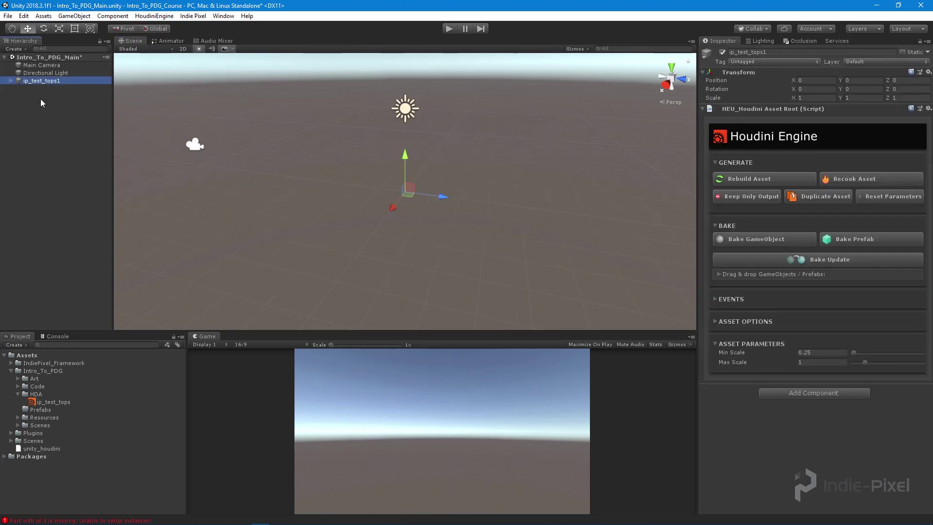
left_click(161, 17)
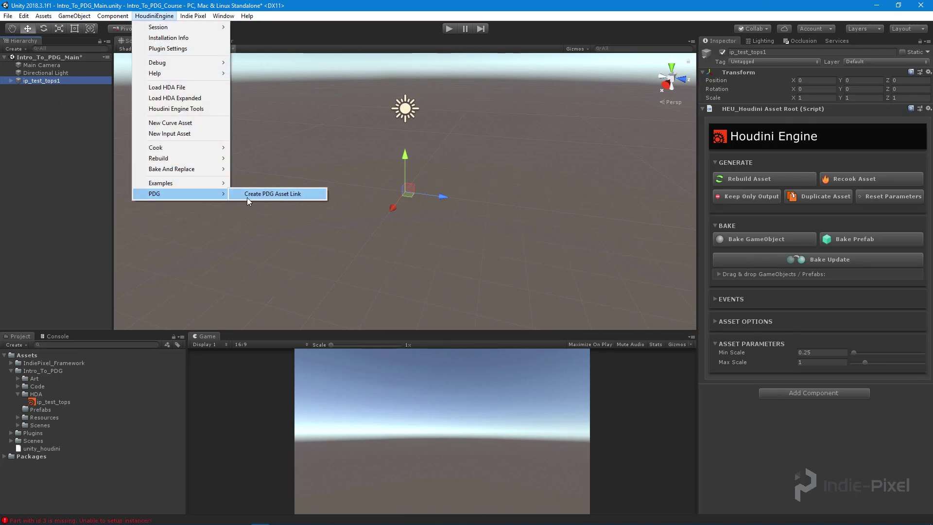
left_click(247, 195)
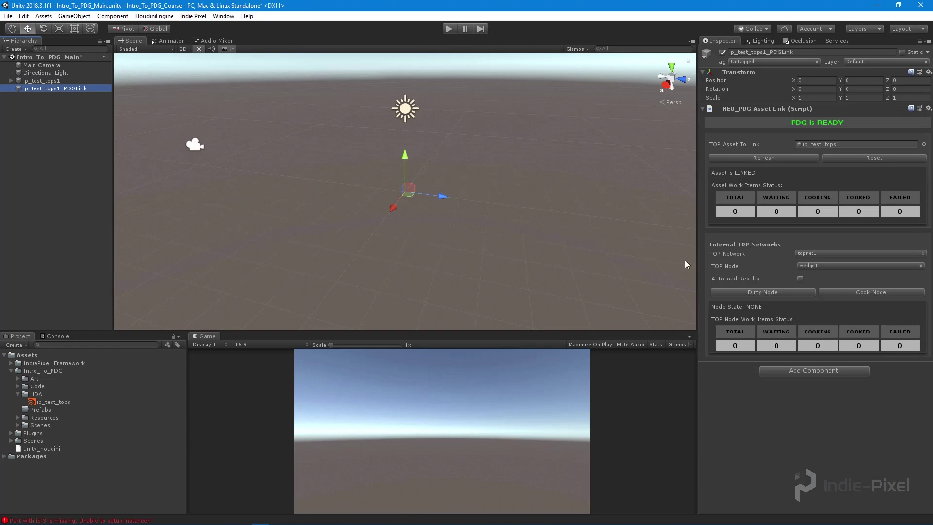
Slightly widen the inspector and check the link's TOP network and TOP node choices and the ip_test_tops1 object
left_click_drag(697, 284, 689, 285)
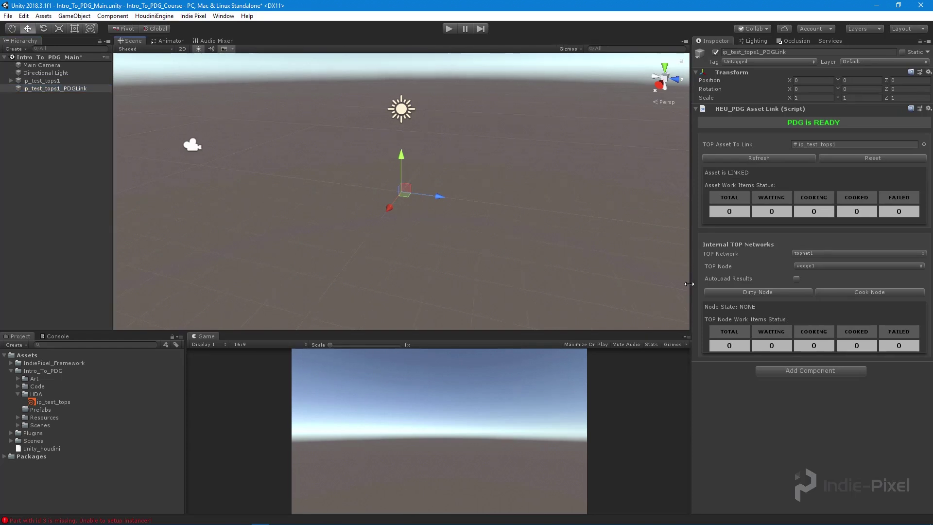
left_click(813, 253)
left_click(865, 265)
left_click(858, 267)
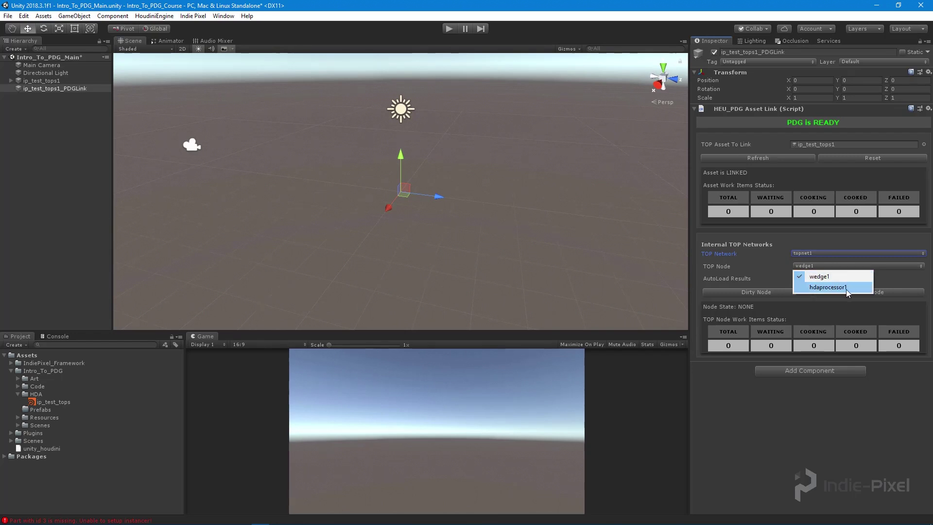
left_click(817, 445)
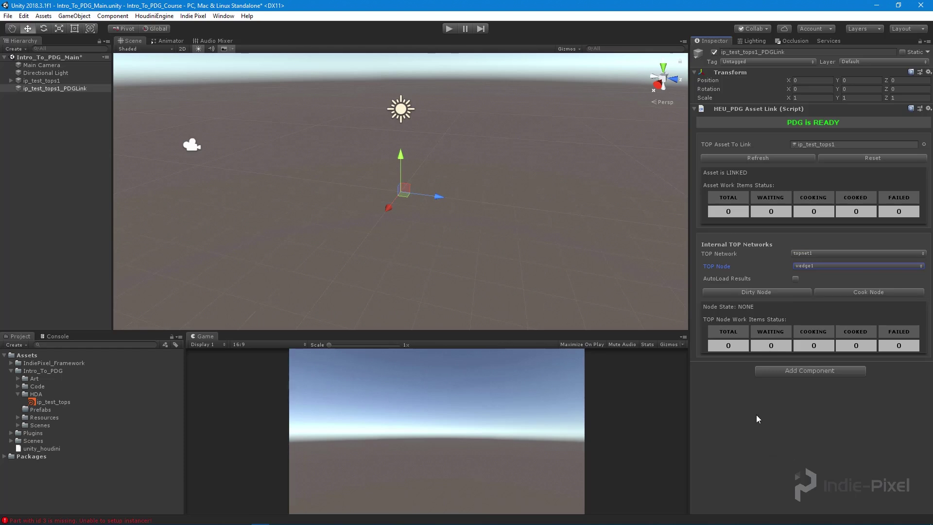
left_click(47, 81)
left_click(53, 89)
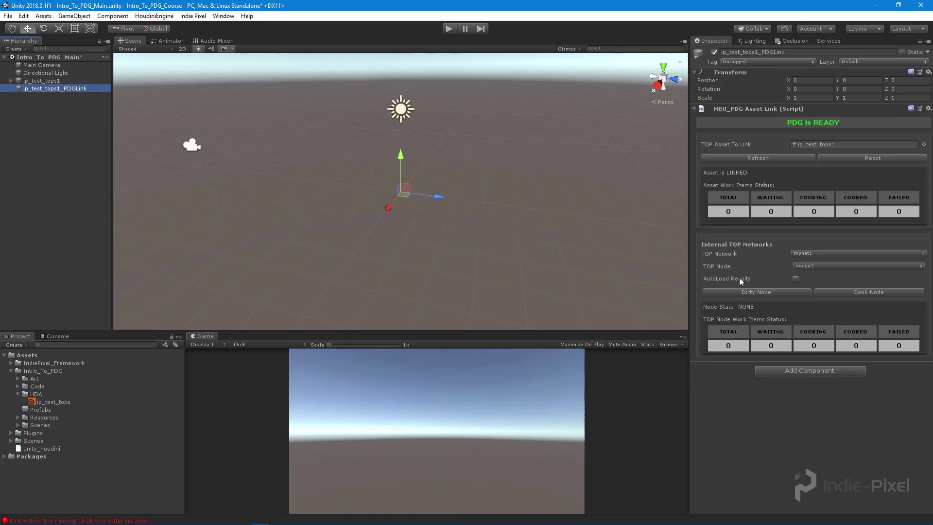
Set the PDG link's TOP node to hdaprocessor1, enable AutoLoad Results and cook the node
left_click(816, 265)
left_click(827, 287)
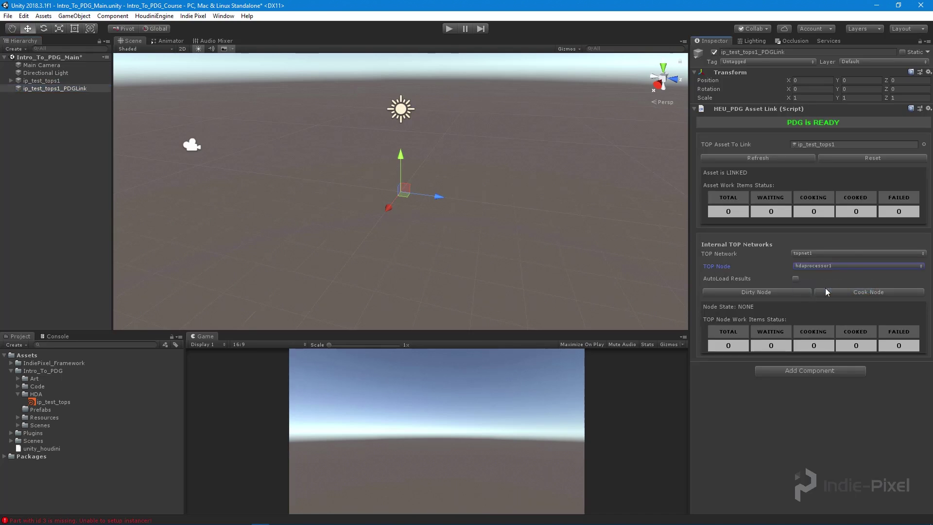
left_click(795, 279)
left_click_drag(417, 240, 481, 230, "alt")
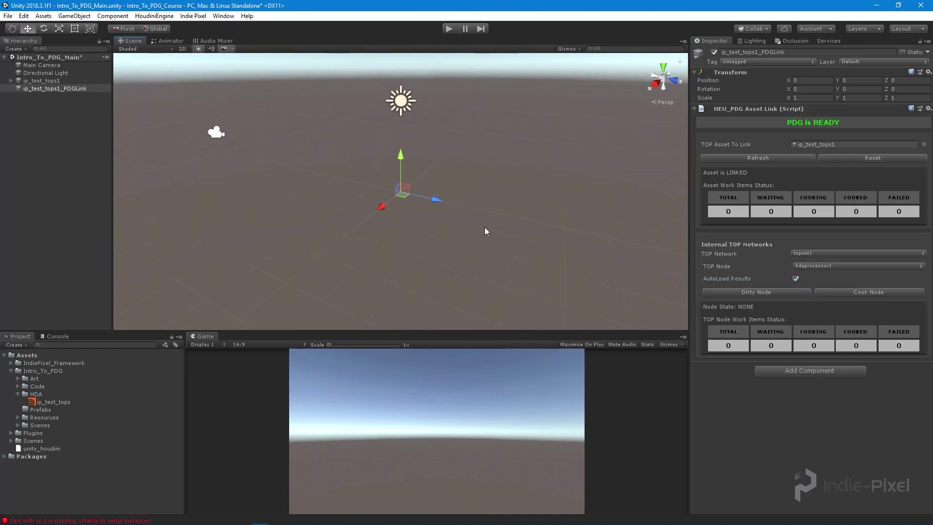
left_click(876, 292)
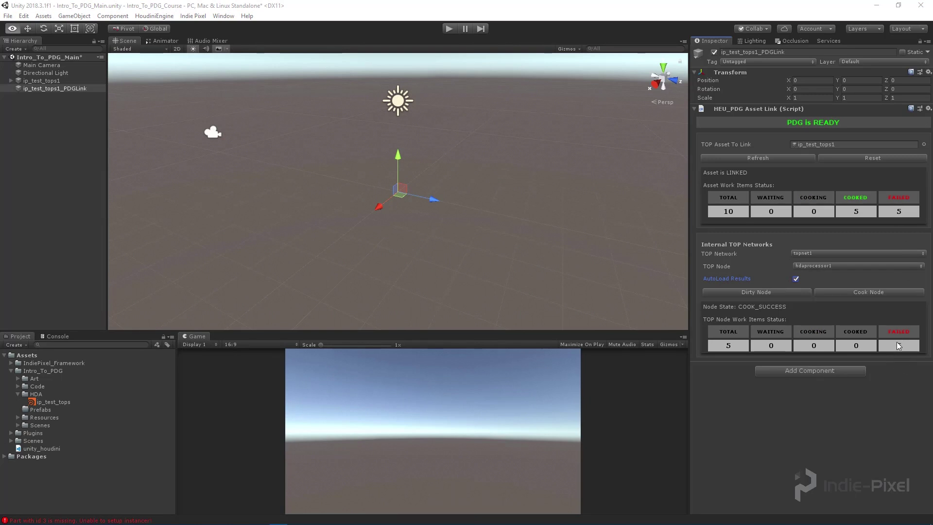
Check the work item status of the wedge1 TOP node and switch back to hdaprocessor1
left_click(829, 266)
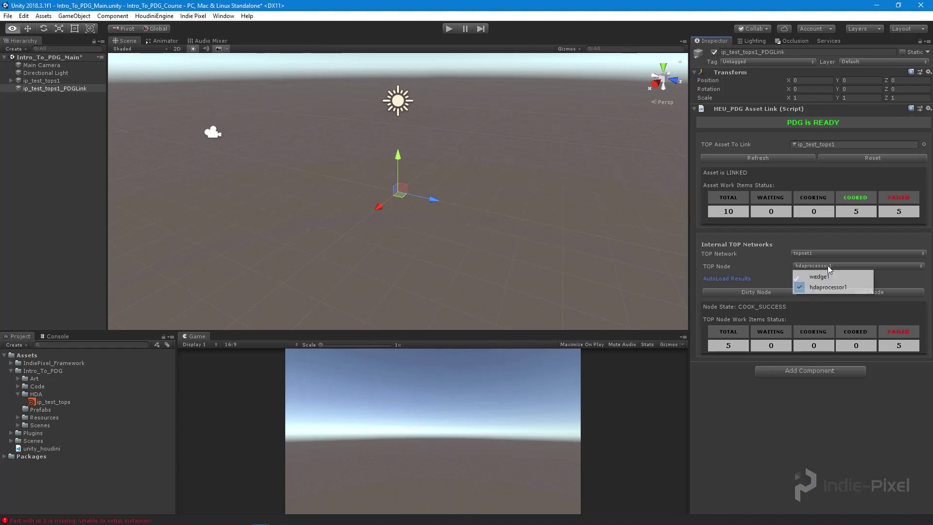
left_click(820, 279)
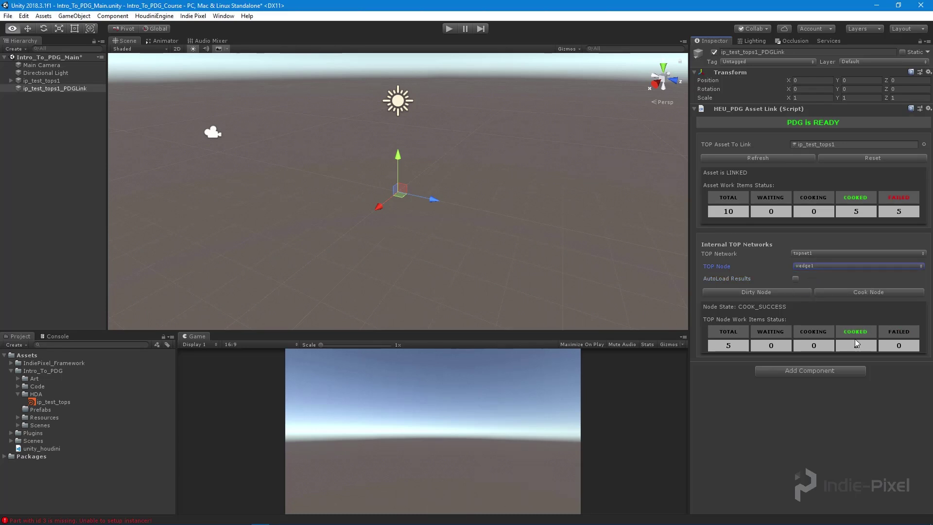
left_click(818, 266)
left_click(820, 287)
Open the current Houdini Engine scene in Houdini for debugging, enlarge the network editor and lay out the nodes
left_click(152, 16)
mouse_move(168, 63)
left_click(291, 63)
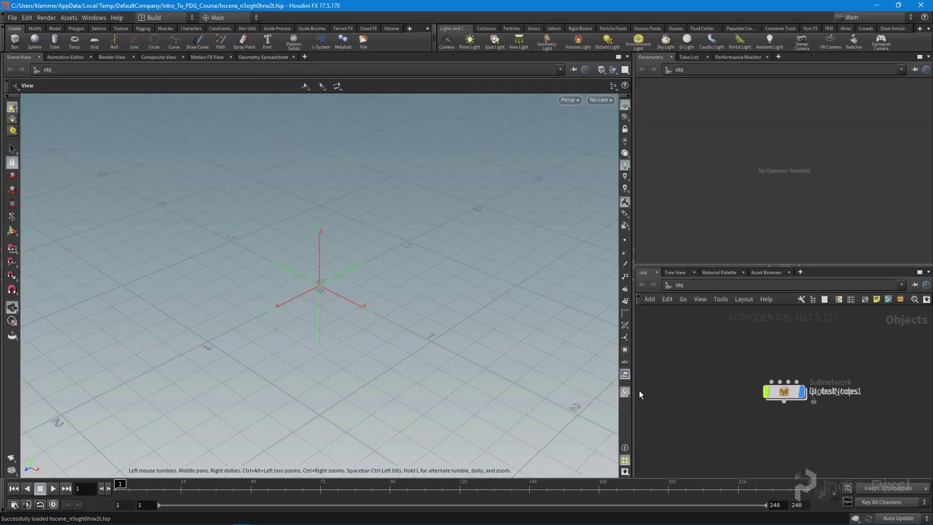
left_click_drag(634, 391, 586, 391)
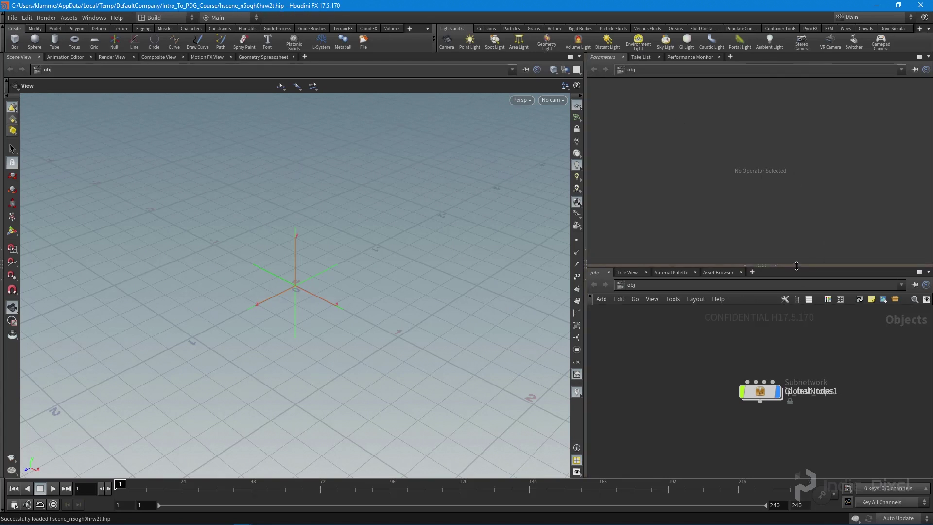
left_click_drag(810, 265, 811, 164)
key("l")
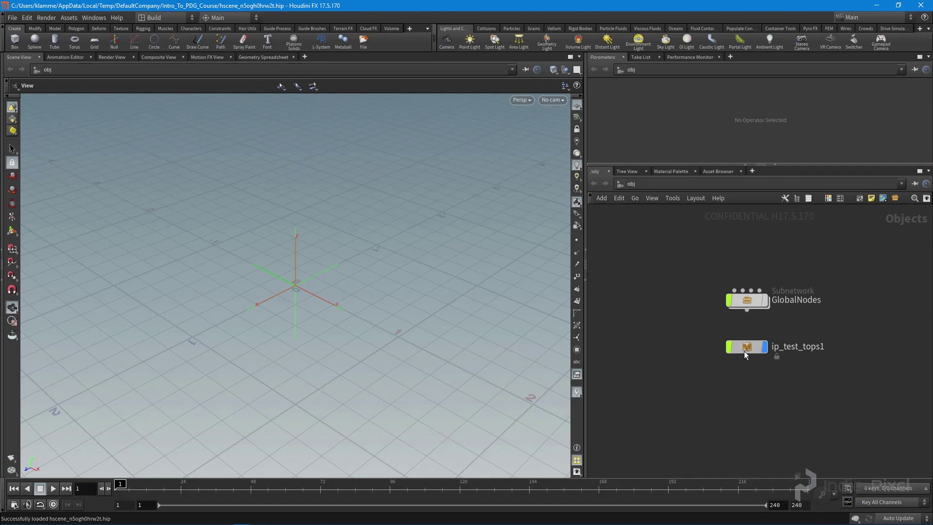
Go inside ip_test_tops1 to its topnet1 network and cook the hdaprocessor1 node
right_click(745, 355)
left_click(777, 479)
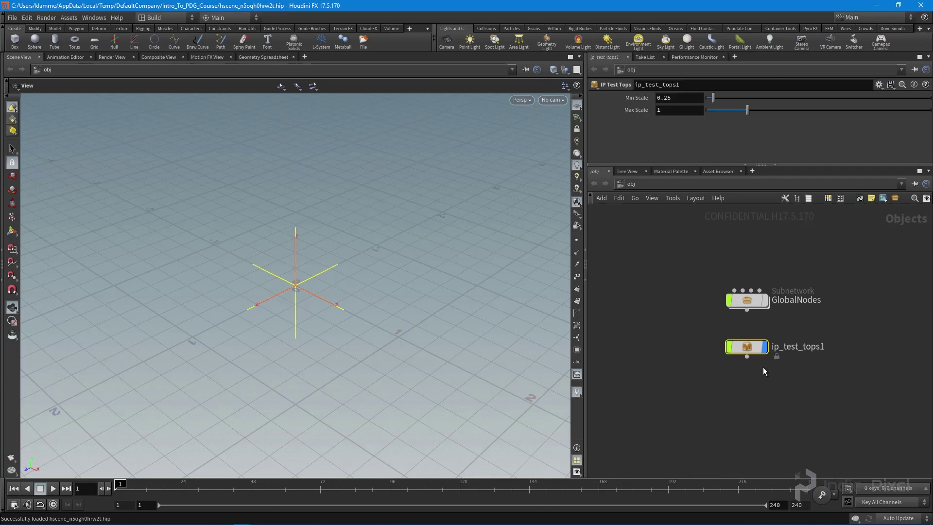
double_click(748, 348)
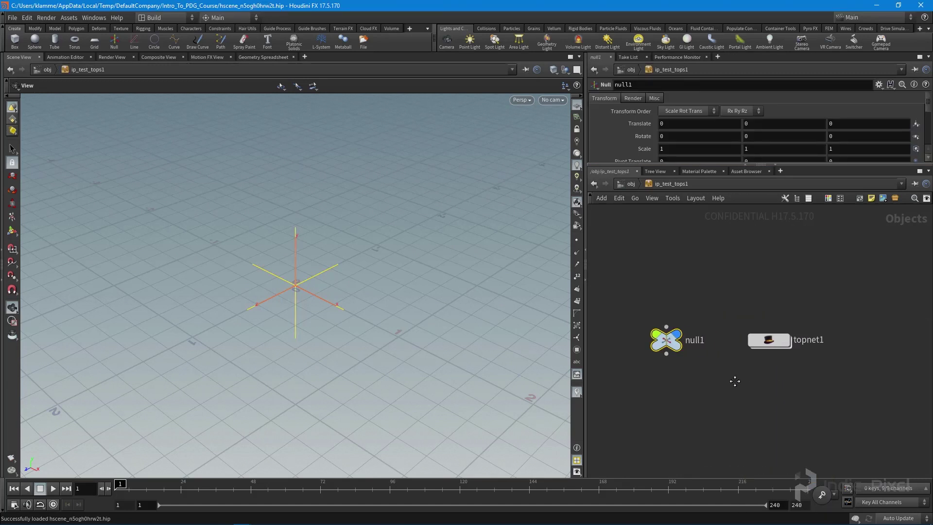
double_click(770, 341)
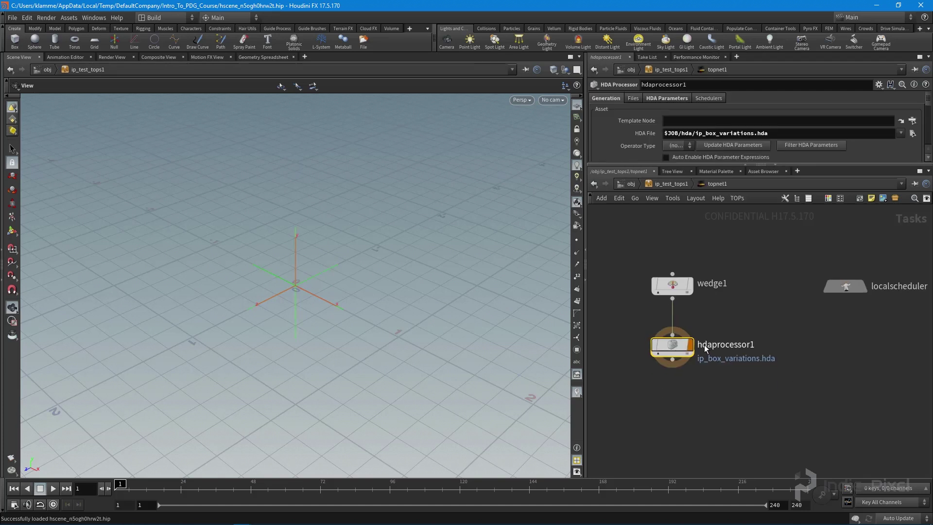
right_click(674, 346)
left_click(730, 388)
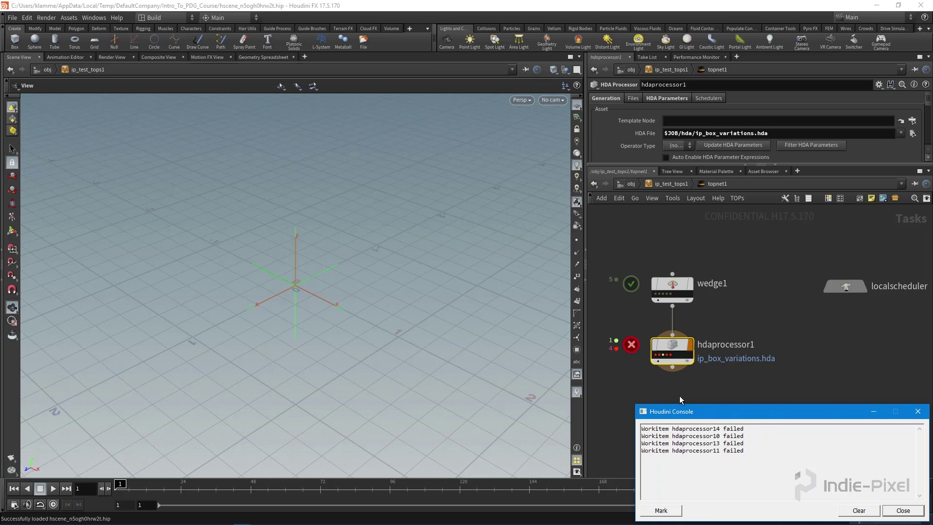
Read the log of hdaprocessor1's first work item, close its info window, and exit the debug Houdini session
scroll(660, 349, "up", 5)
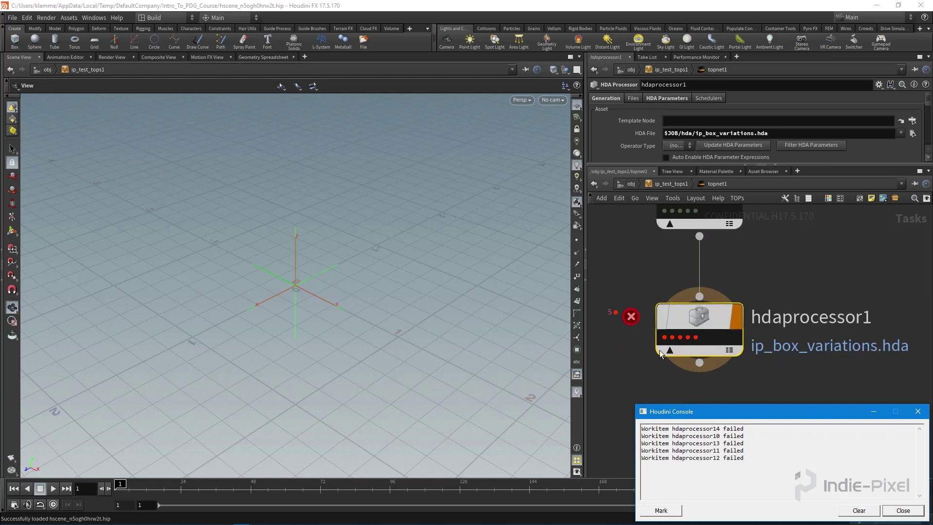
left_click(663, 338)
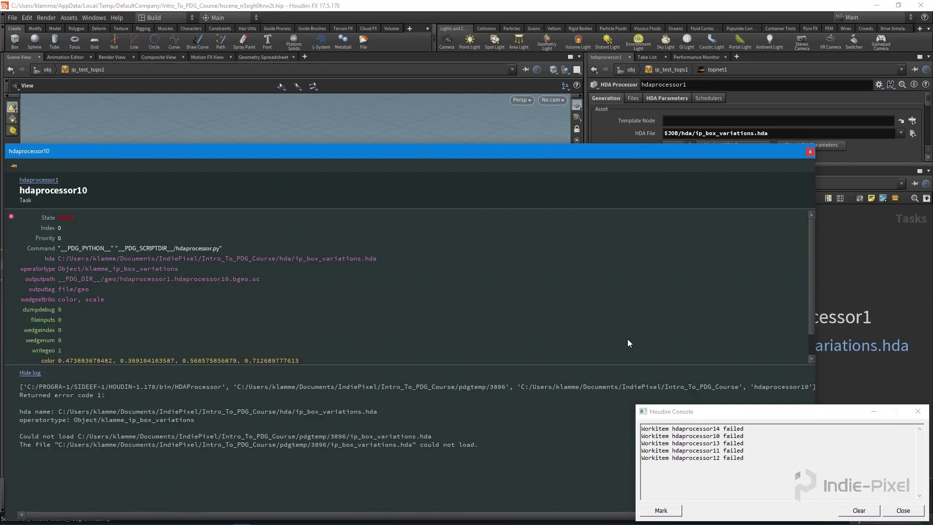
left_click_drag(271, 155, 302, 71)
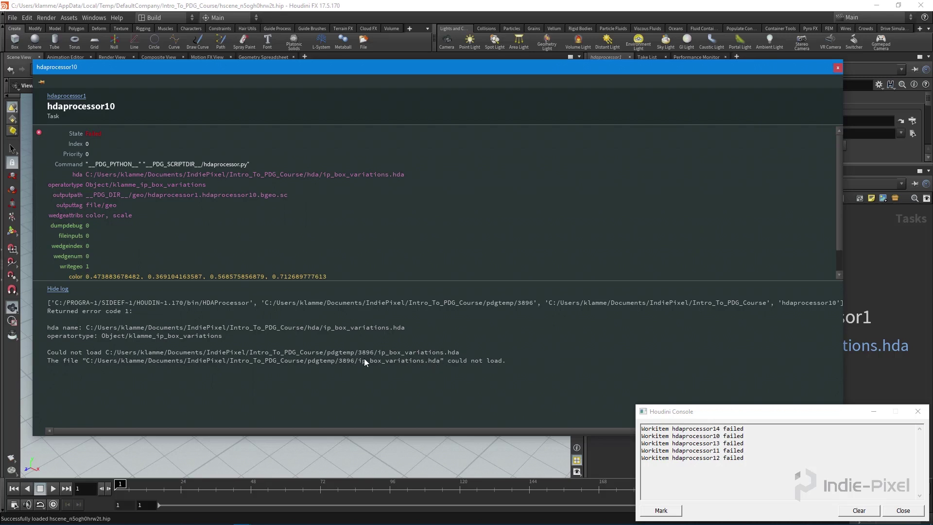
left_click(877, 406)
left_click(875, 411)
left_click(838, 67)
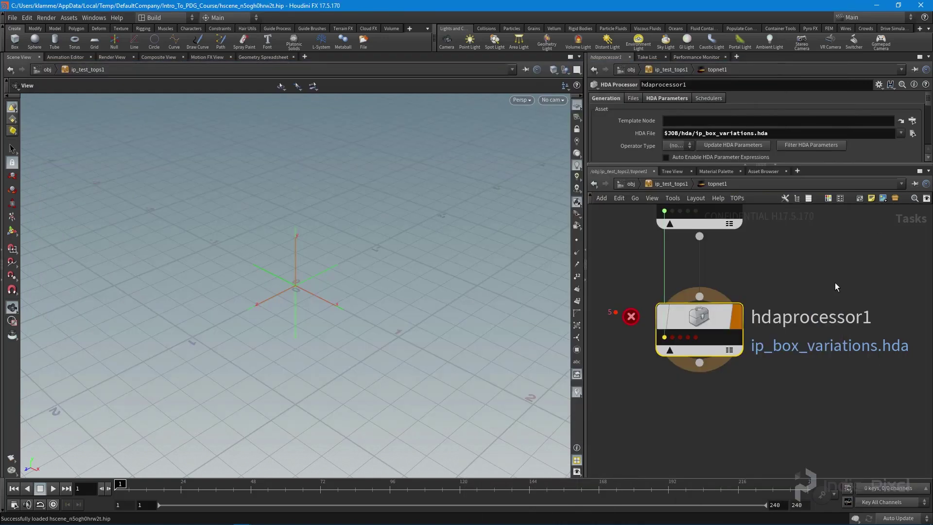
scroll(829, 322, "down", 3)
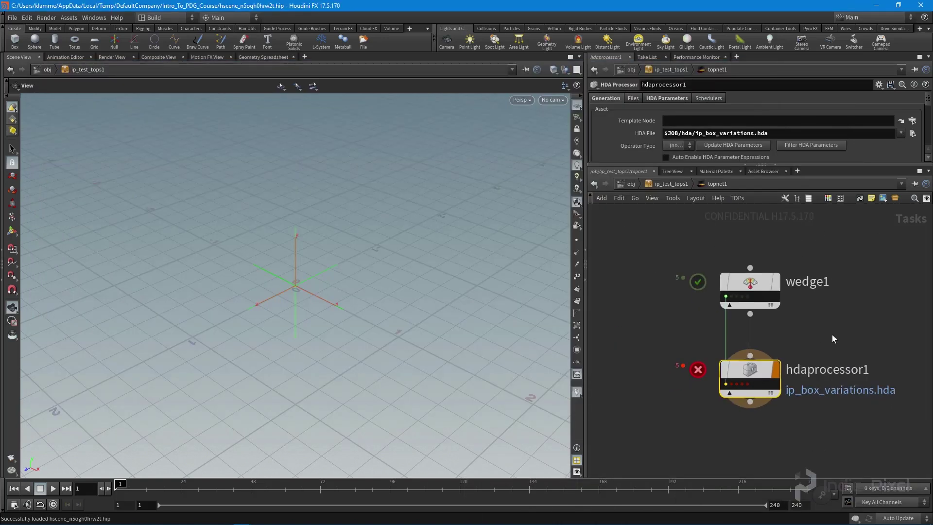
left_click(920, 7)
left_click(851, 71)
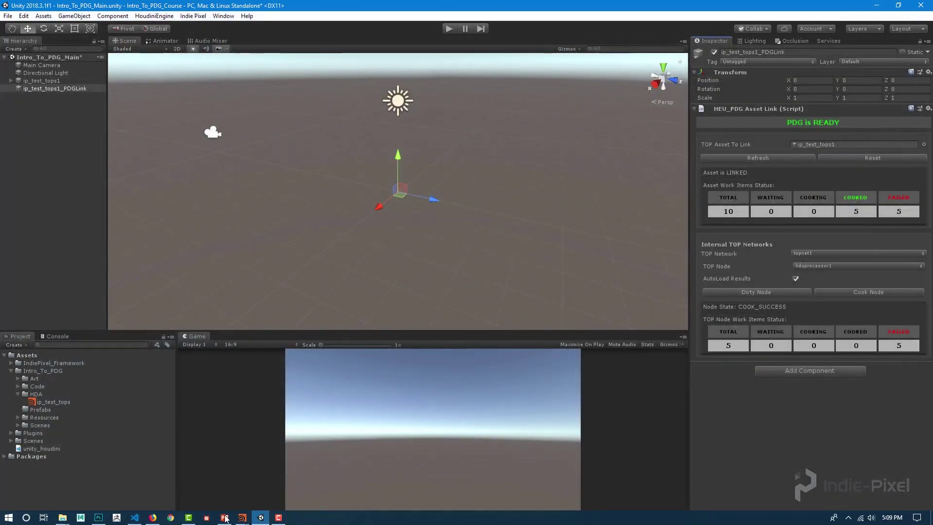
In Visual Studio Code, rename the path variable in Unity's unity_houdini.env to HEU_ENVPATH_JOB, save the file and minimise the editor
left_click(135, 517)
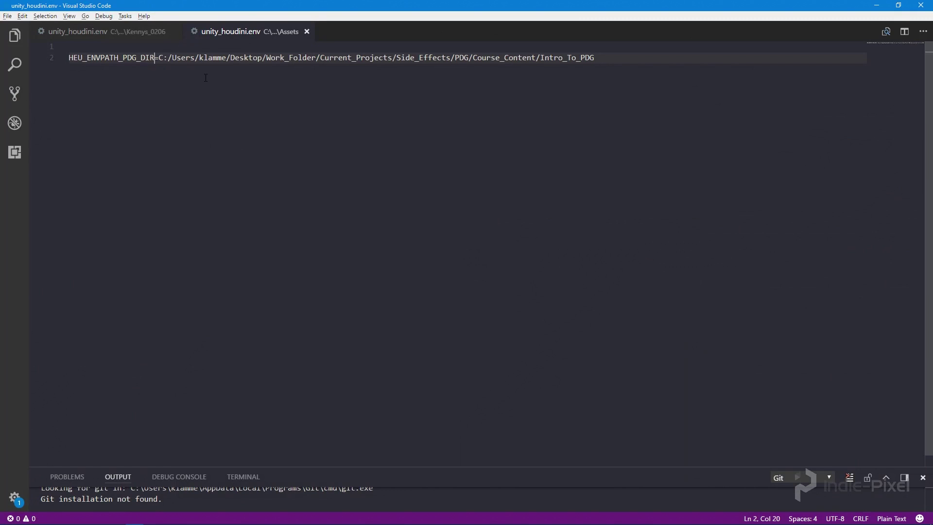
key("BackSpace")
key("BackSpace")
key("BackSpace")
key("BackSpace")
key("BackSpace")
key("BackSpace")
key("BackSpace")
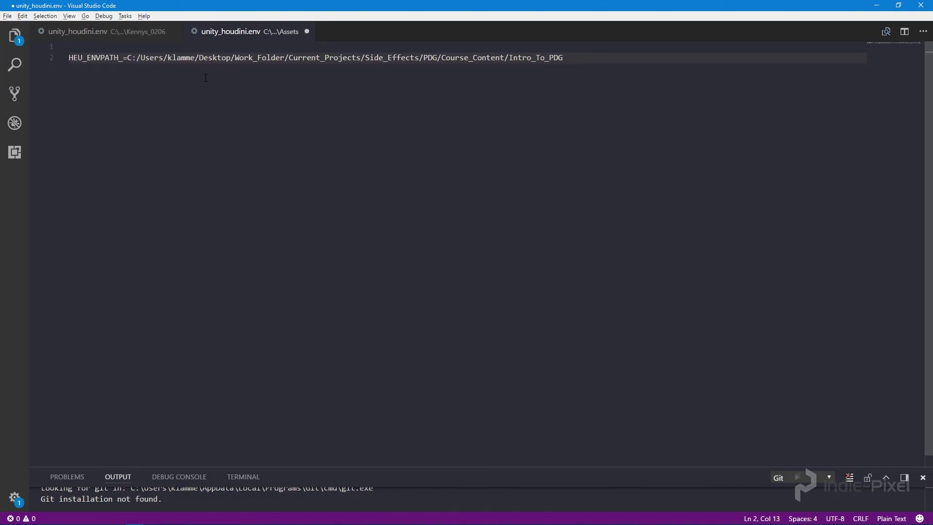
type("JOB")
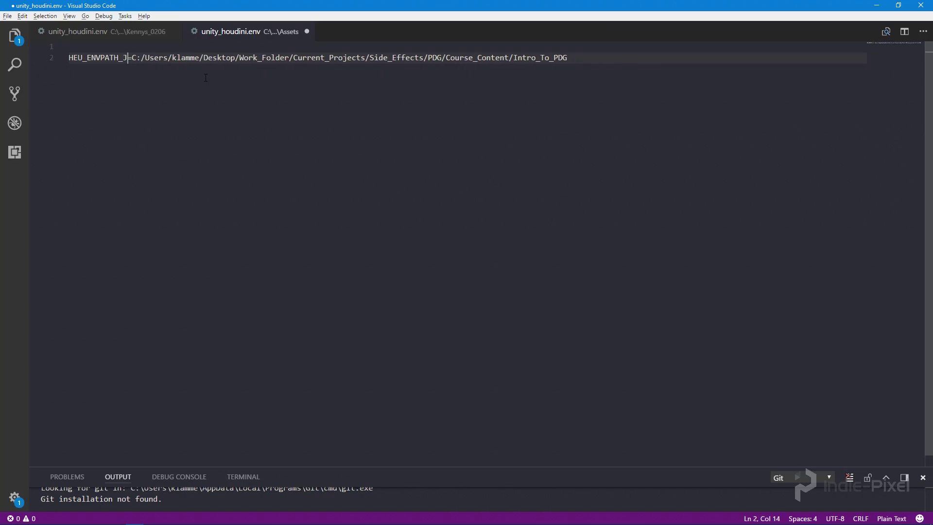
key("ctrl+s")
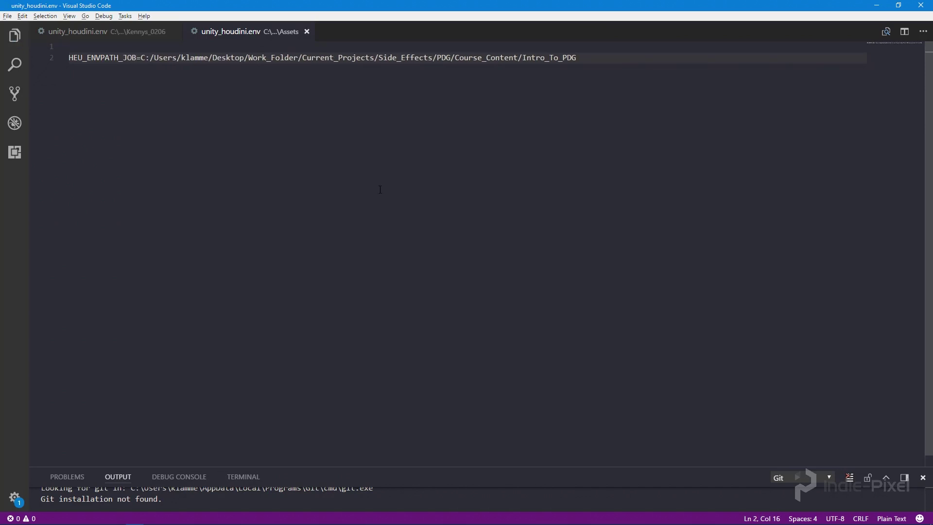
left_click(876, 5)
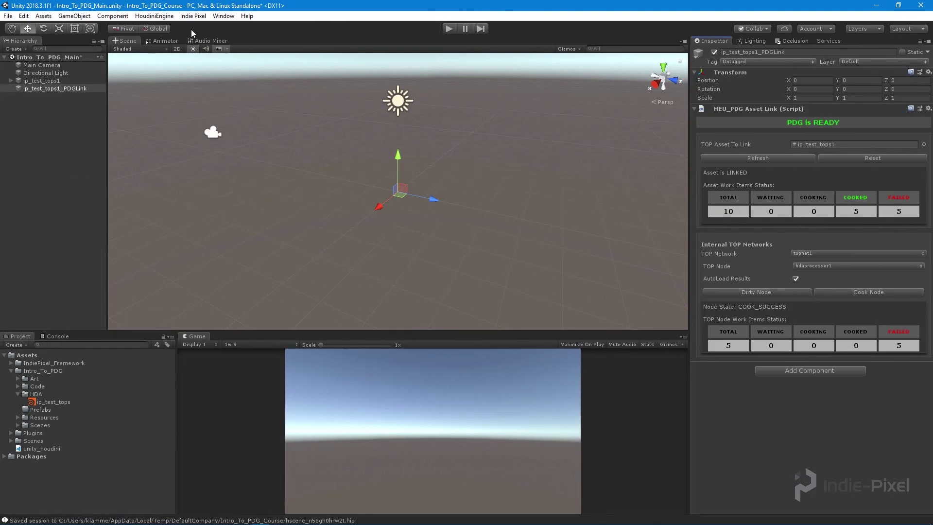
In Unity, reload the Houdini environment file in the HoudiniEngine plugin settings, check its mapped paths and close the settings
left_click(154, 16)
left_click(155, 48)
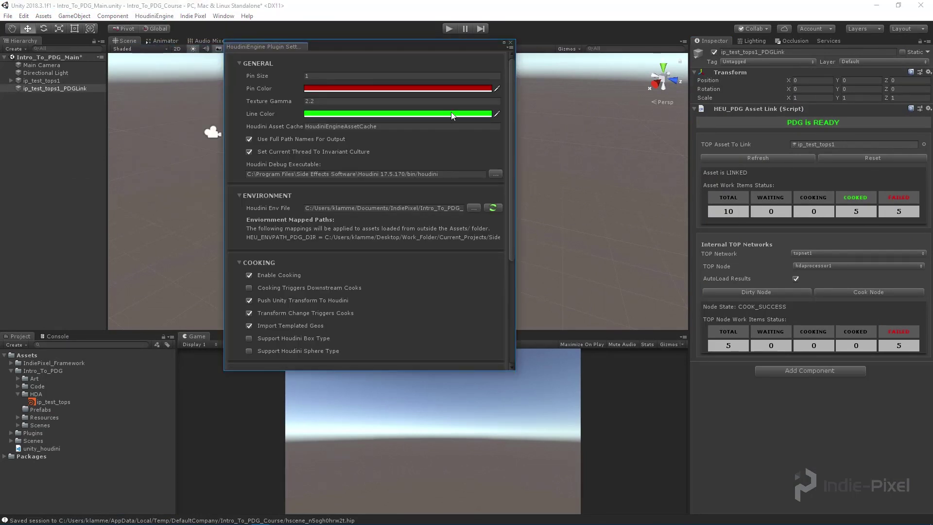
left_click(493, 208)
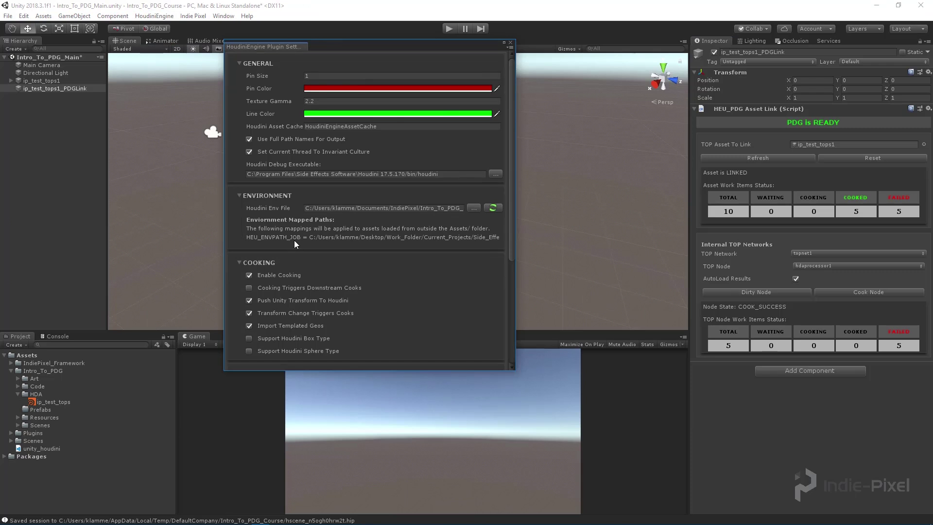
left_click(511, 46)
left_click(519, 47)
left_click(509, 43)
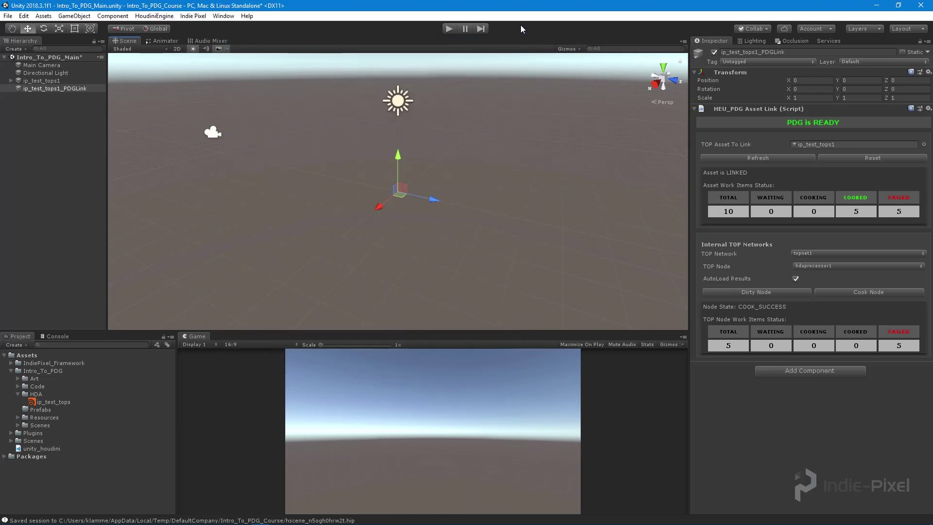
Switch to the Intro_To_PDG_001.hip session in Houdini and inspect HEU_ENVPATH_JOB in its list of variables
mouse_move(242, 517)
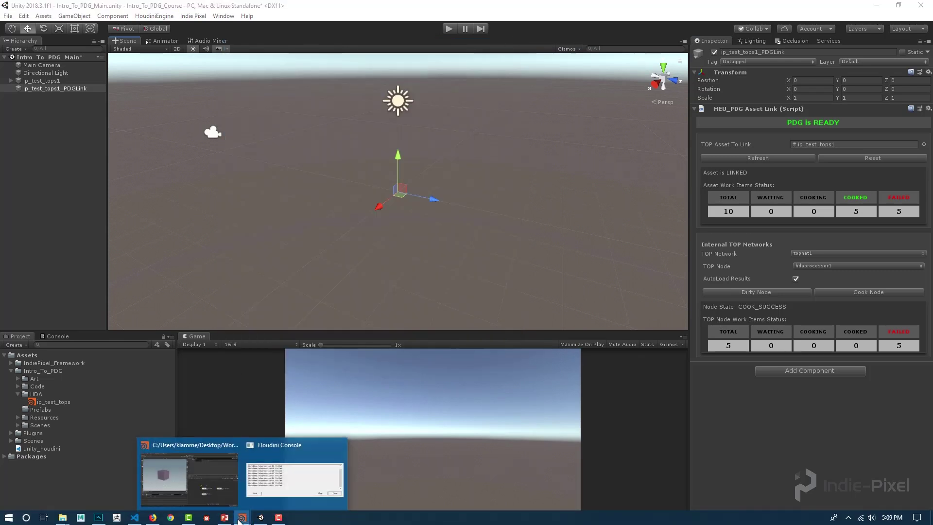
left_click(214, 496)
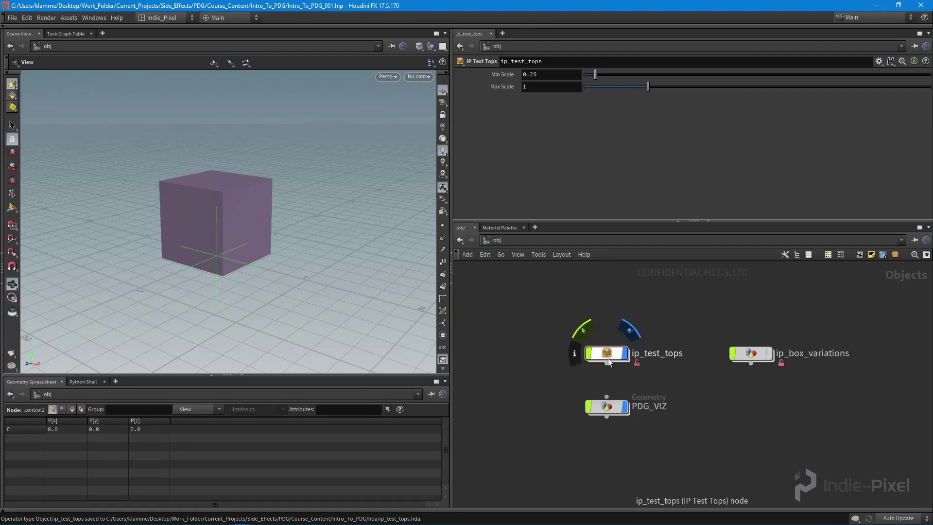
left_click(24, 18)
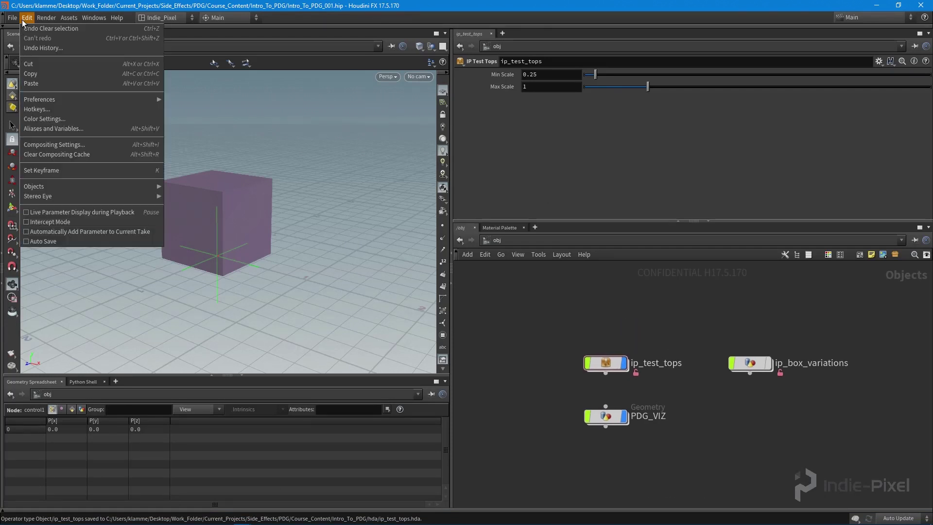
left_click(49, 128)
left_click_drag(328, 38, 324, 61)
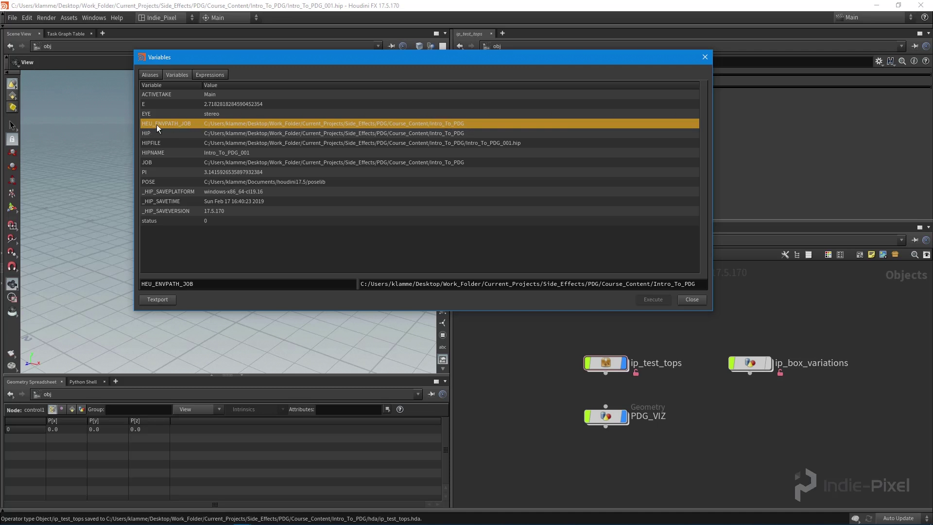
left_click_drag(322, 59, 319, 65)
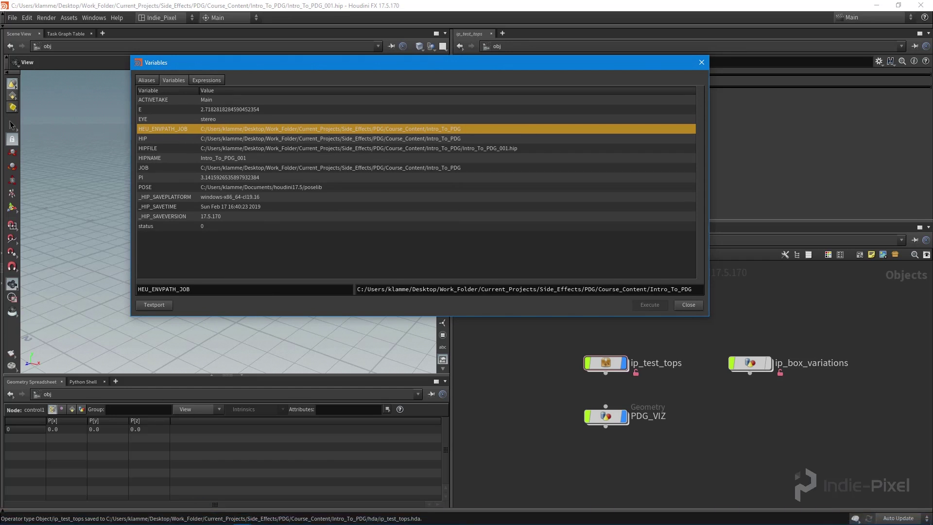
Switch back to Unity and check the environment mapped paths in the HoudiniEngine plugin settings
left_click(260, 520)
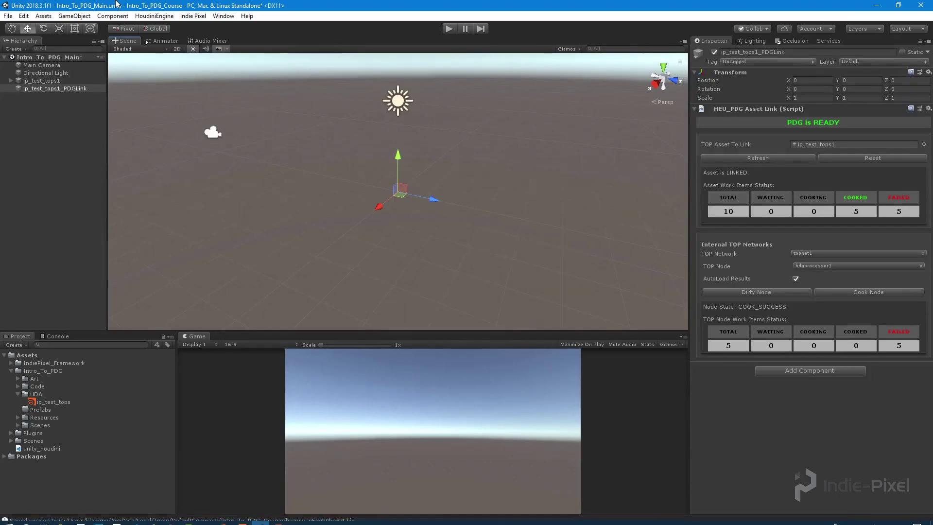
left_click(154, 15)
left_click(187, 53)
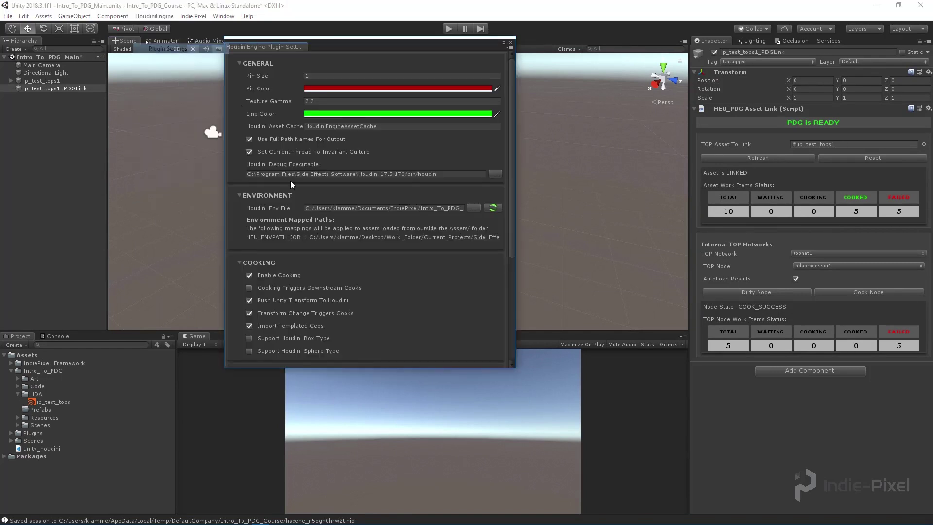
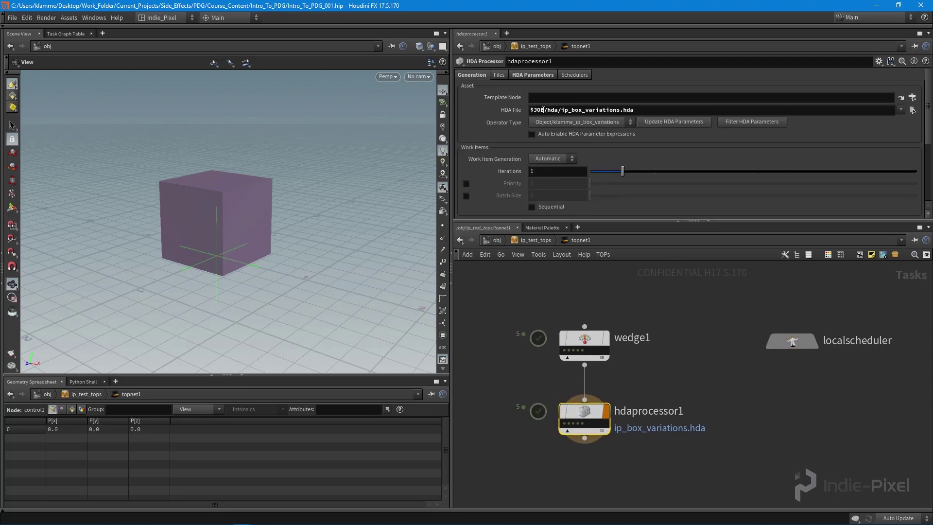
In Houdini, review the path assigned to HEU_ENVPATH_JOB in the variables list and close the list
left_click(27, 18)
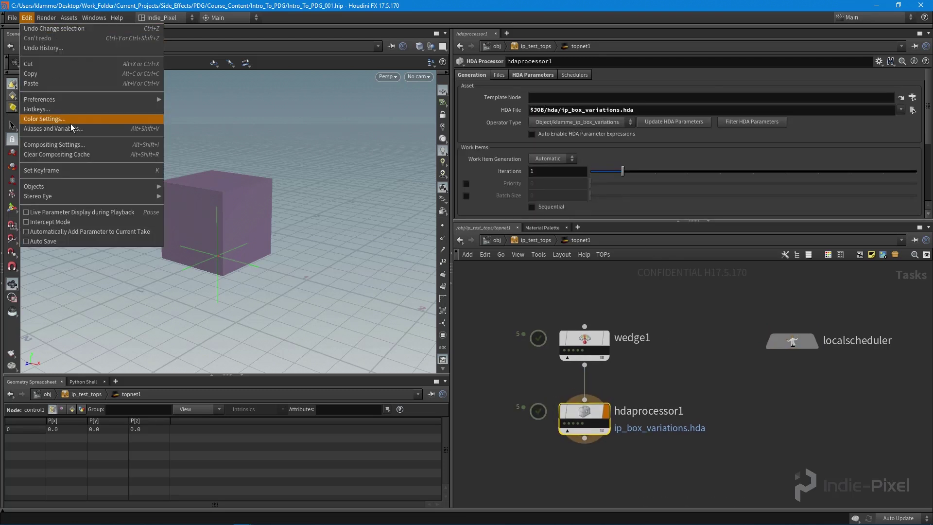
left_click(77, 129)
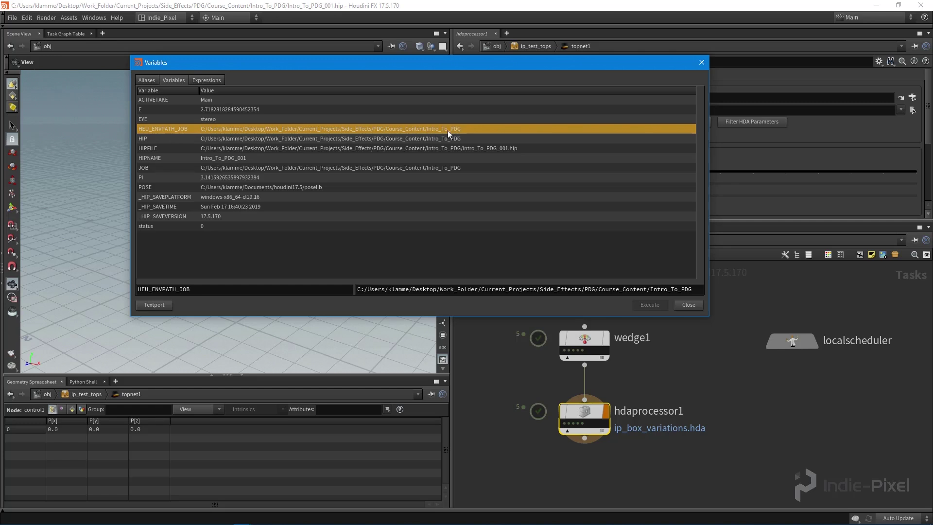
left_click(690, 306)
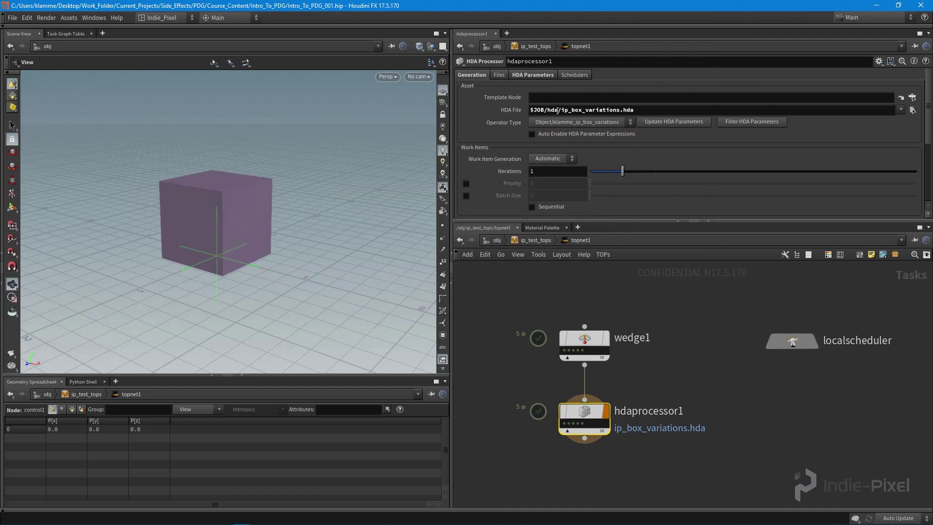
Locate ip_box_variations.hda in File Explorer under Desktop/Work_Folder/Current_Projects/Side_Effects/PDG/Course_Content/Intro_To_PDG/hda, and minimise the window
left_click_drag(629, 109, 560, 110)
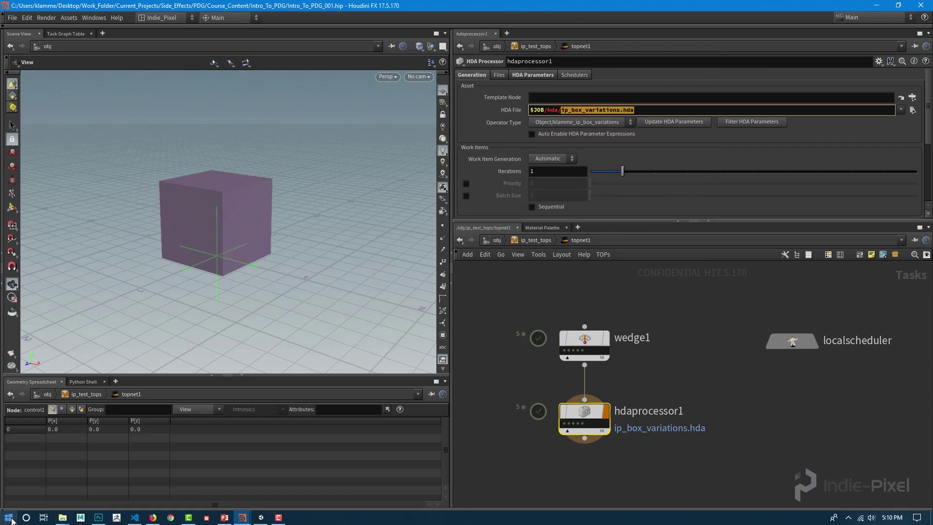
left_click(9, 517)
left_click(11, 432)
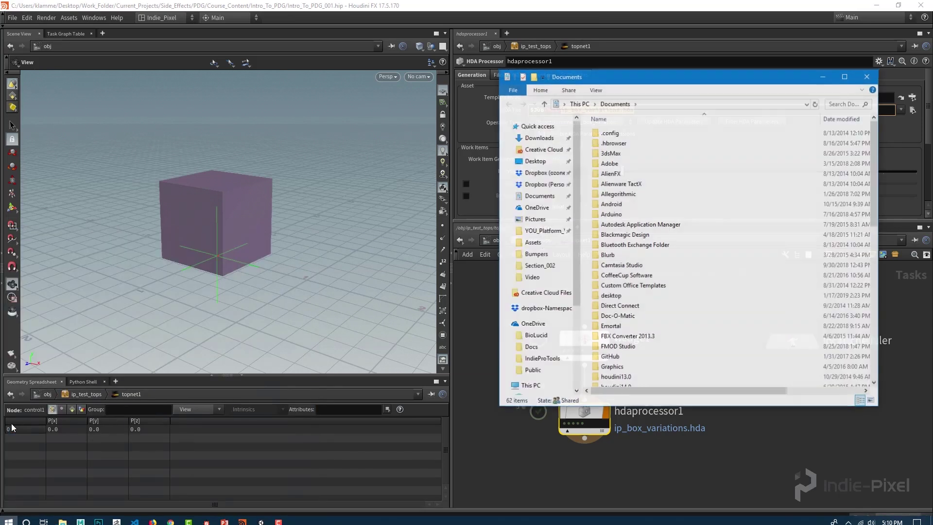
left_click_drag(683, 82, 264, 103)
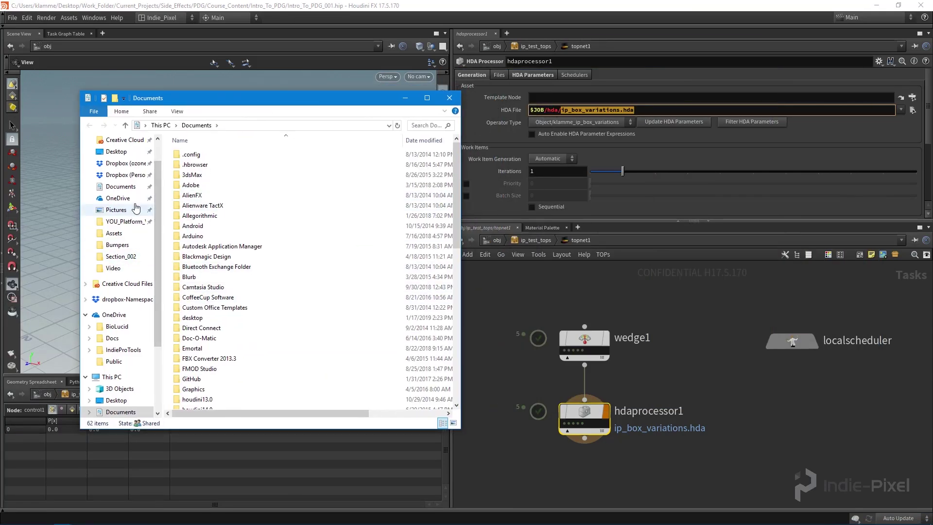
left_click(116, 155)
double_click(217, 245)
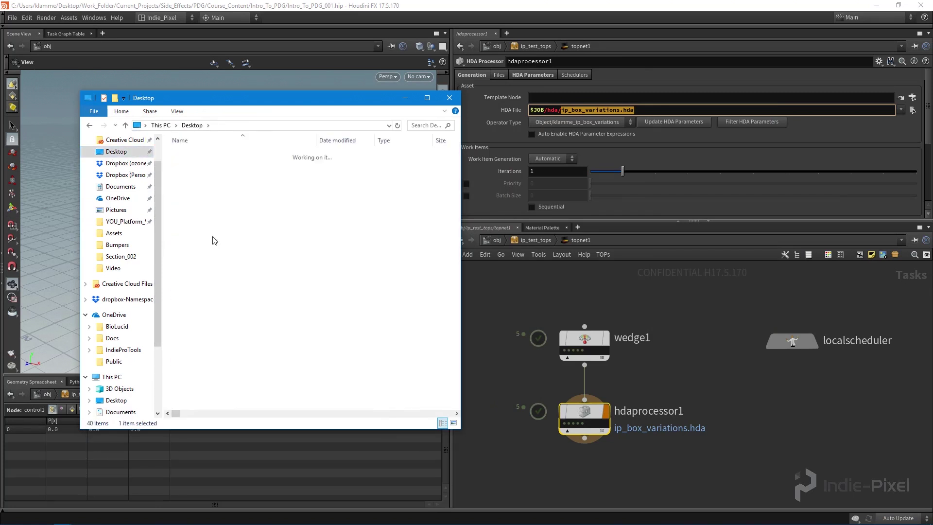
double_click(223, 156)
double_click(206, 184)
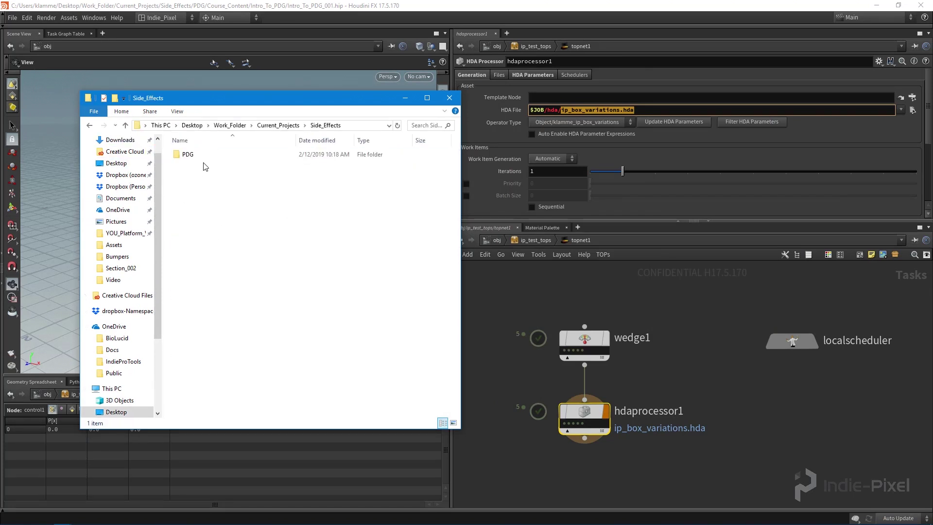
left_click(199, 155)
double_click(199, 155)
double_click(199, 154)
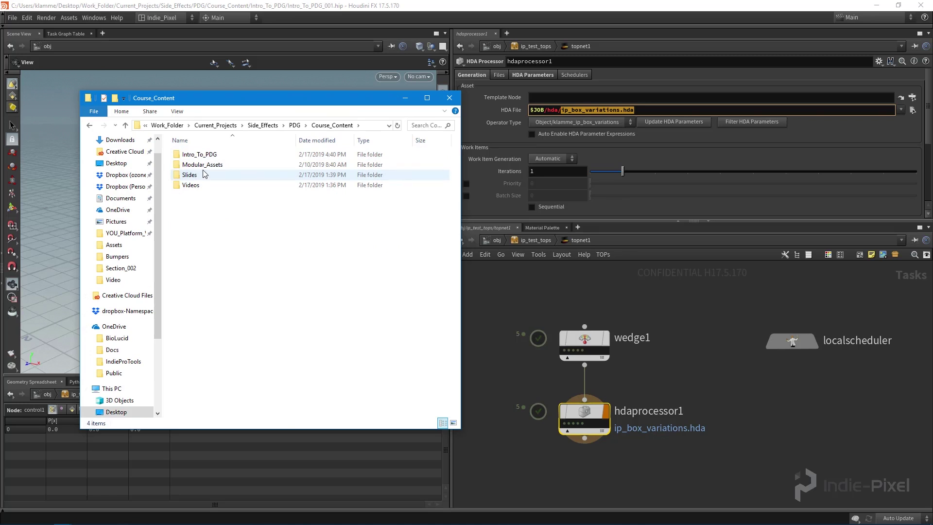
double_click(216, 156)
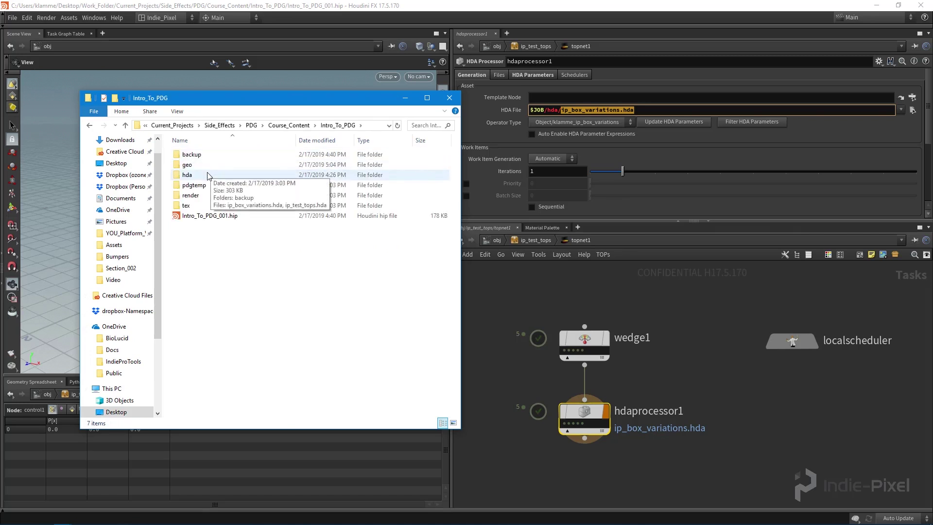
double_click(212, 176)
left_click(230, 165)
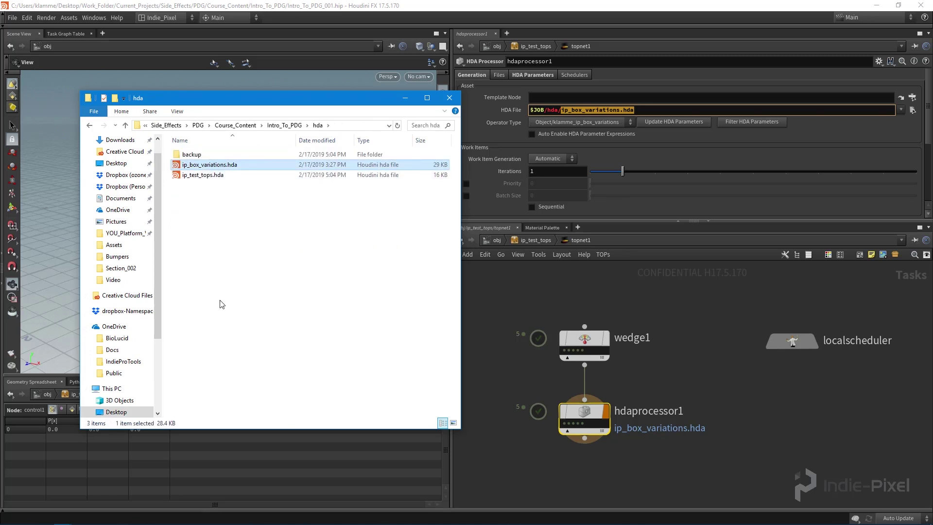
left_click(405, 98)
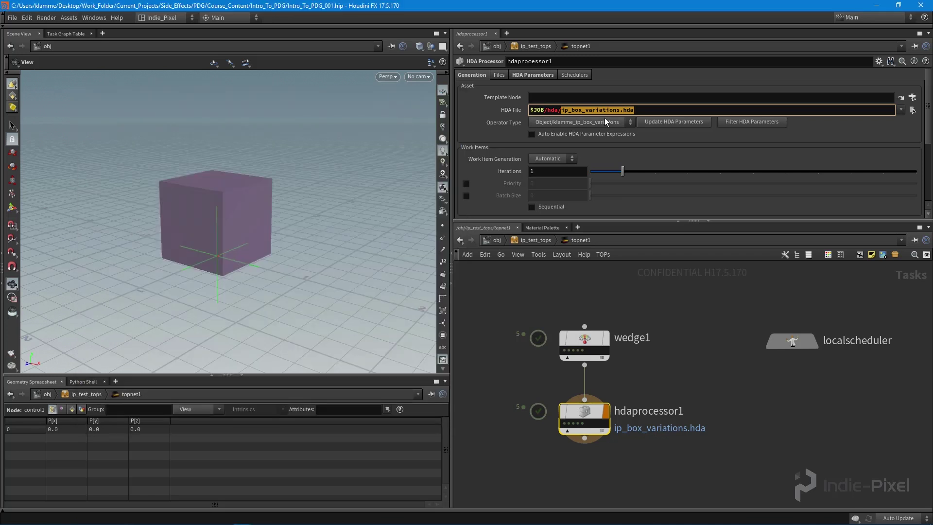
Set the HDA File path of hdaprocessor1 to $HEU_ENVPATH_JOB/hda/ip_box_variations.hda
left_click(558, 109)
type("HEU")
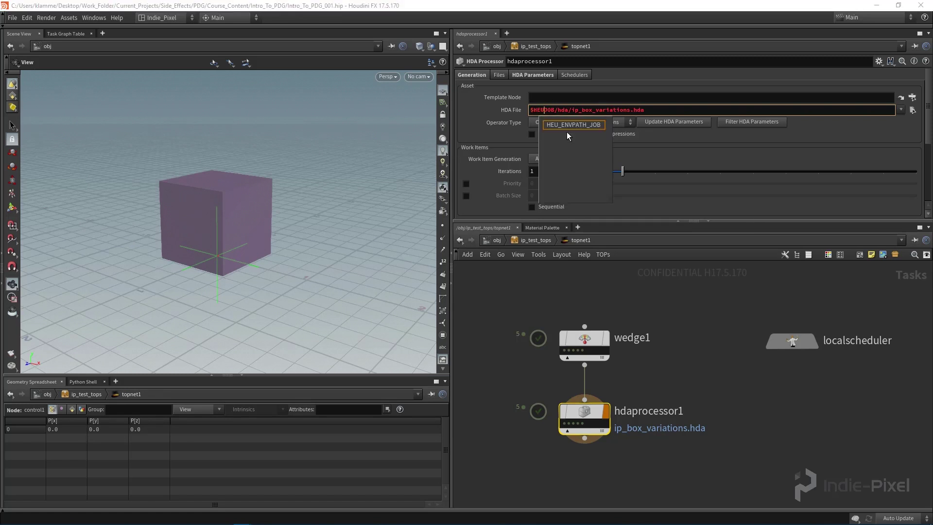
type("_ENVPATH_")
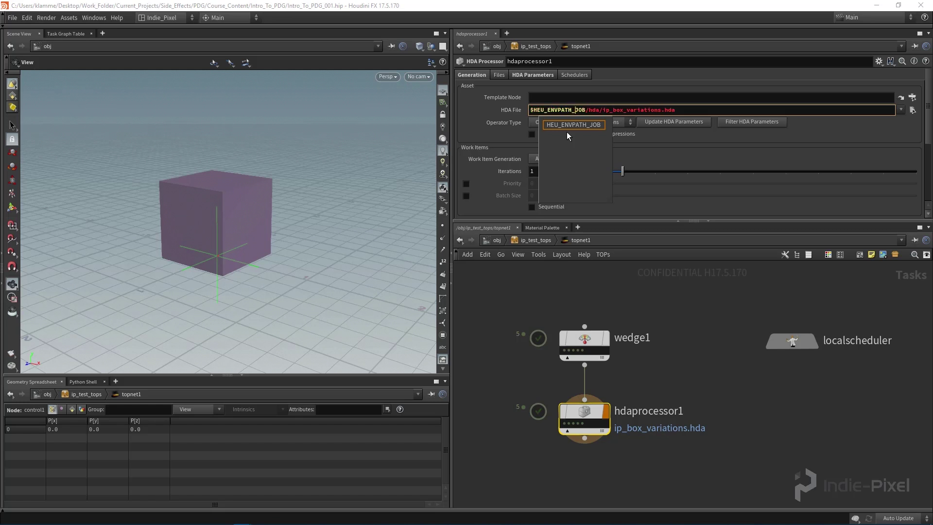
key("Return")
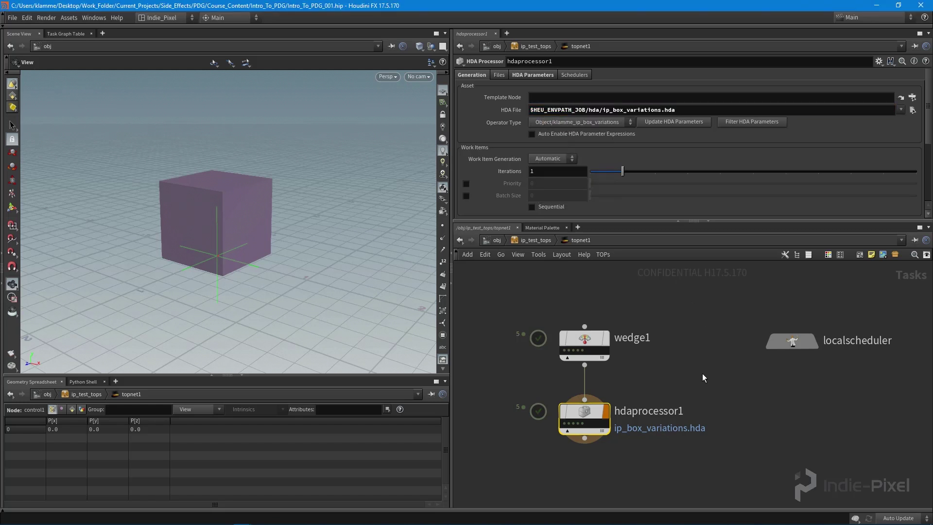
Check the working directory of localscheduler and review the HDA file path and generation parameters of hdaprocessor1
middle_click_drag(710, 371, 706, 379)
left_click(789, 347)
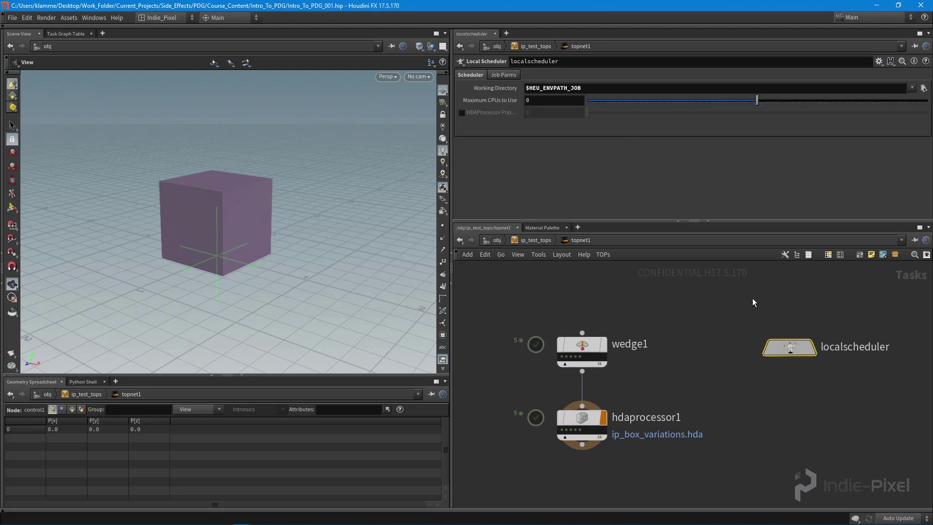
left_click(531, 88)
left_click(582, 419)
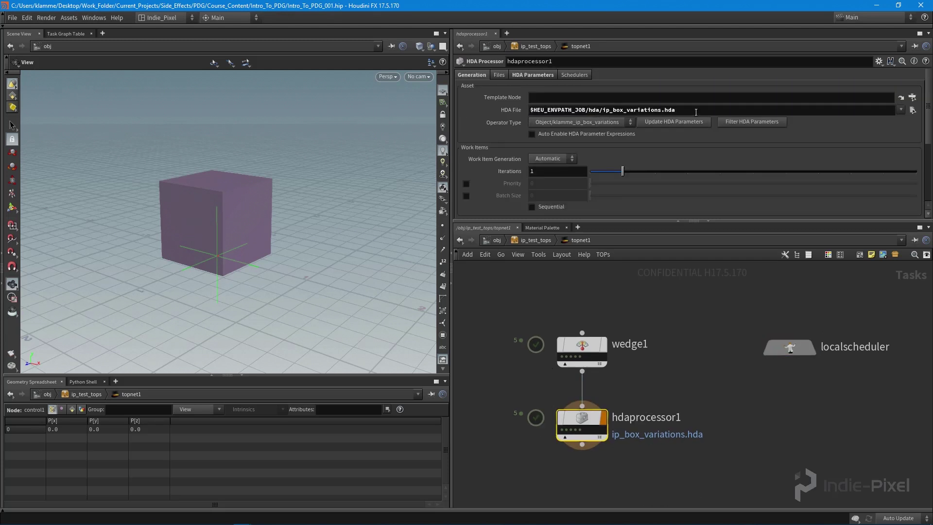
triple_click(591, 111)
left_click(716, 392)
scroll(718, 148, "down", 2)
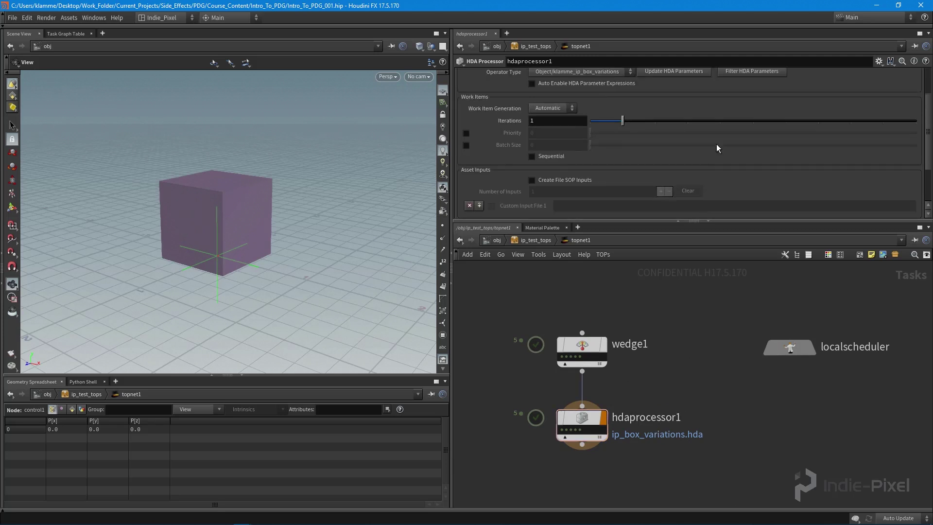
scroll(686, 399, "up", 5)
scroll(682, 384, "down", 6)
scroll(702, 141, "up", 2)
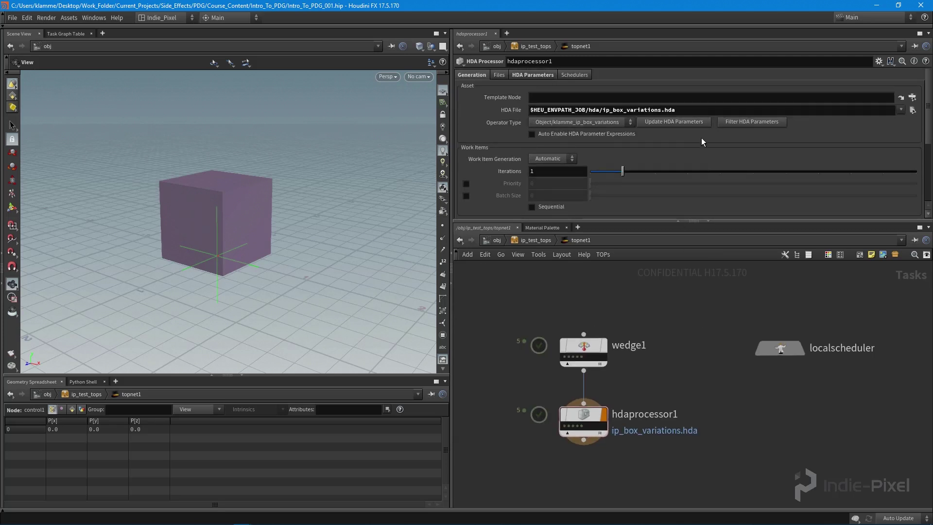
Return to the object level and save the ip_test_tops node type to its asset file
key("u")
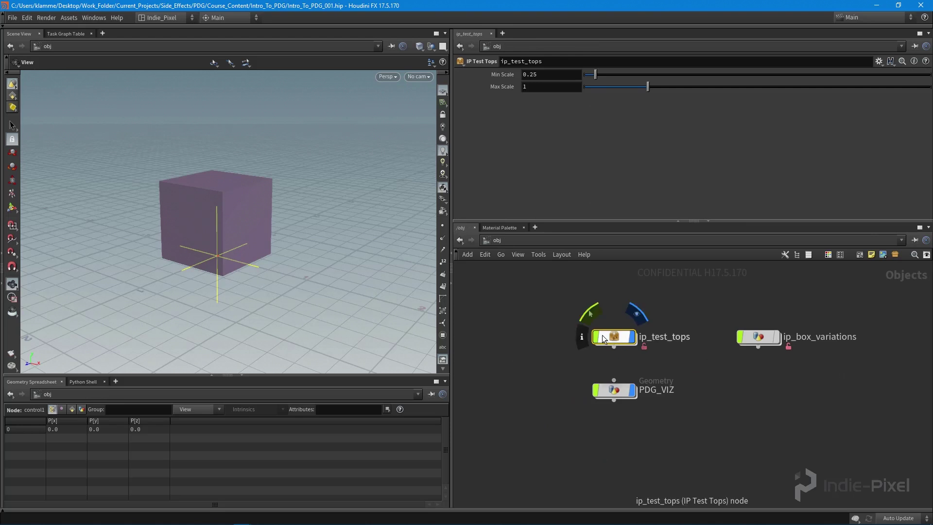
right_click(613, 337)
left_click(646, 483)
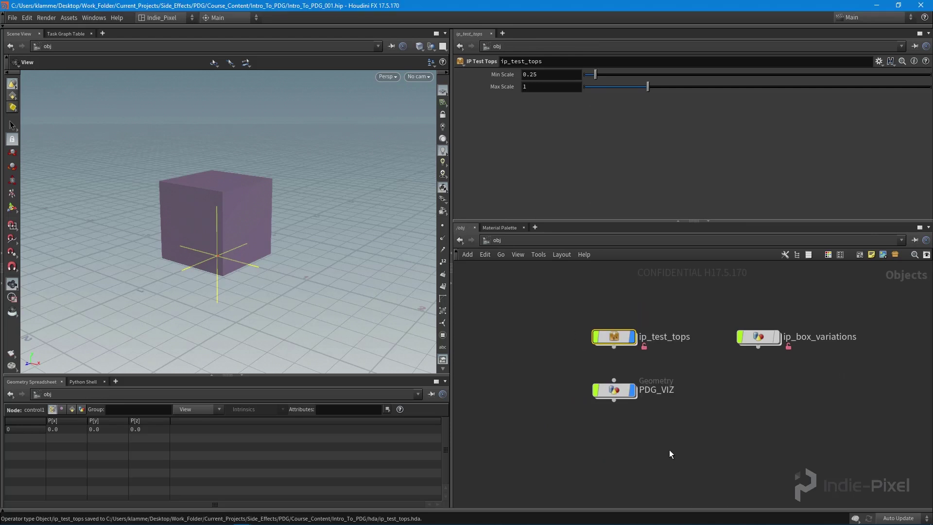
In File Explorer, bring up the course's Intro_To_PDG/hda folder and the Unity project's Assets/Intro_To_PDG/HDA folder side by side
mouse_move(290, 516)
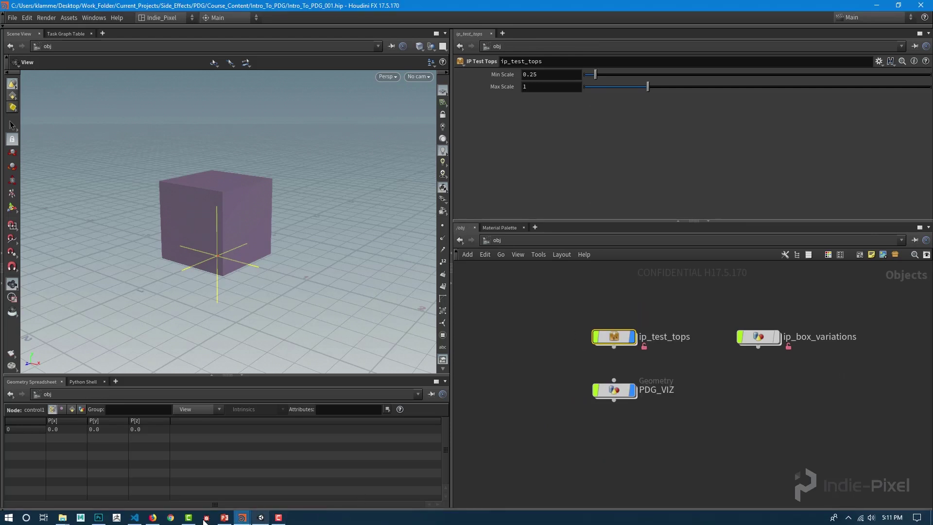
mouse_move(62, 517)
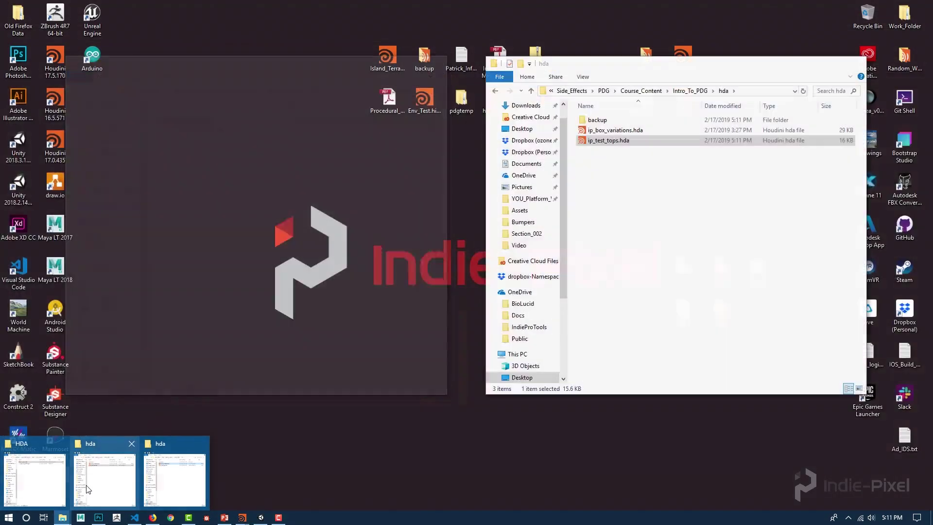
left_click(87, 488)
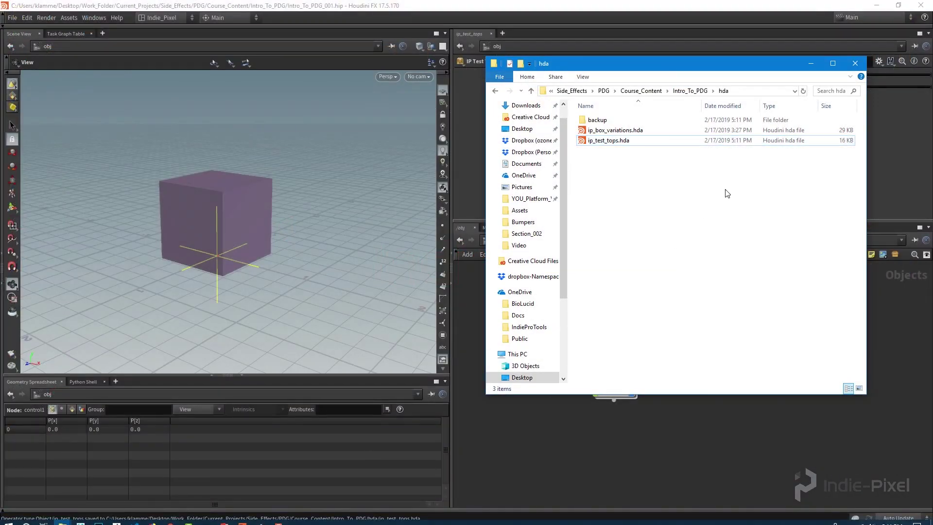
mouse_move(61, 518)
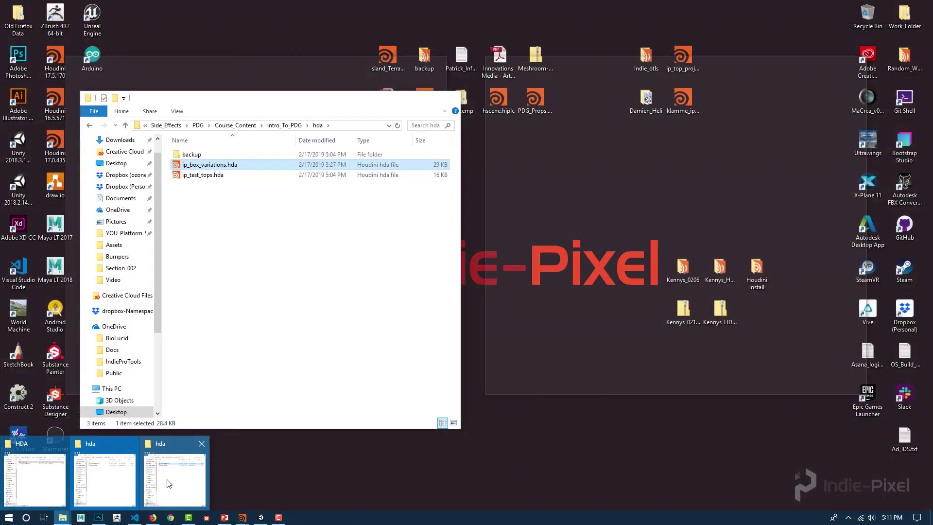
left_click(160, 475)
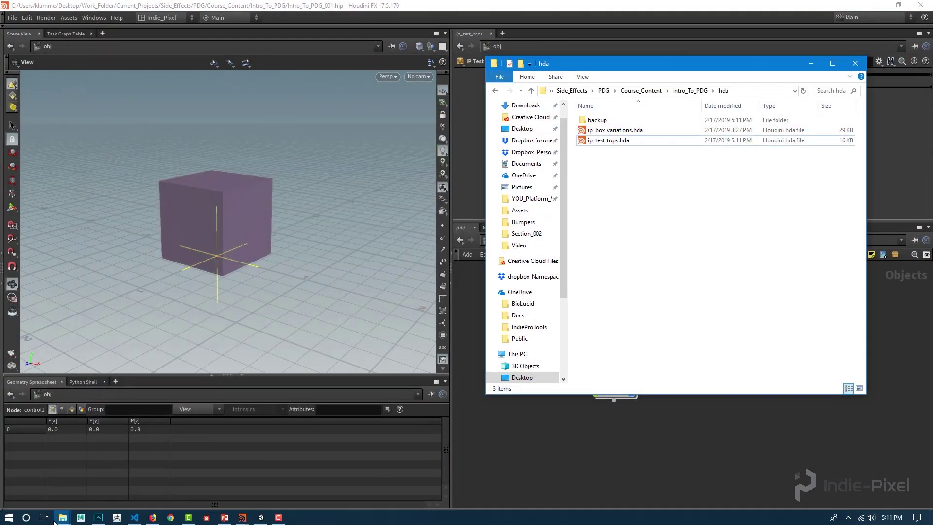
mouse_move(62, 518)
left_click(90, 448)
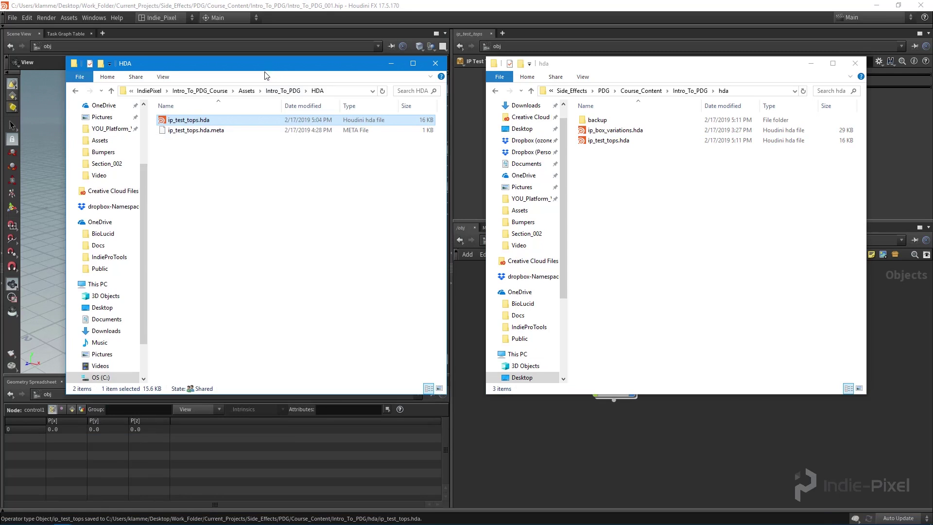
left_click_drag(265, 69, 255, 78)
Copy ip_test_tops.hda from the course's hda folder into the Unity project's Assets/Intro_To_PDG/HDA folder, replacing the existing file
left_click(609, 141)
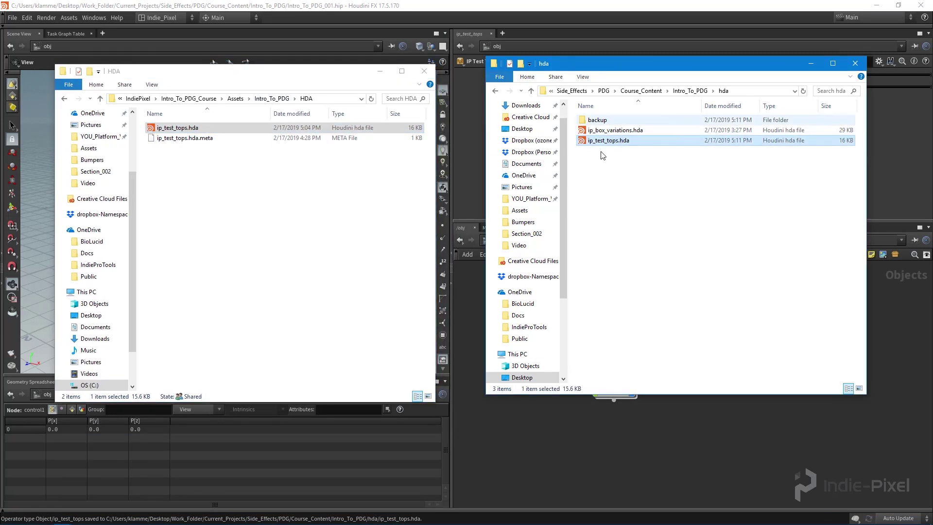
key("ctrl+c")
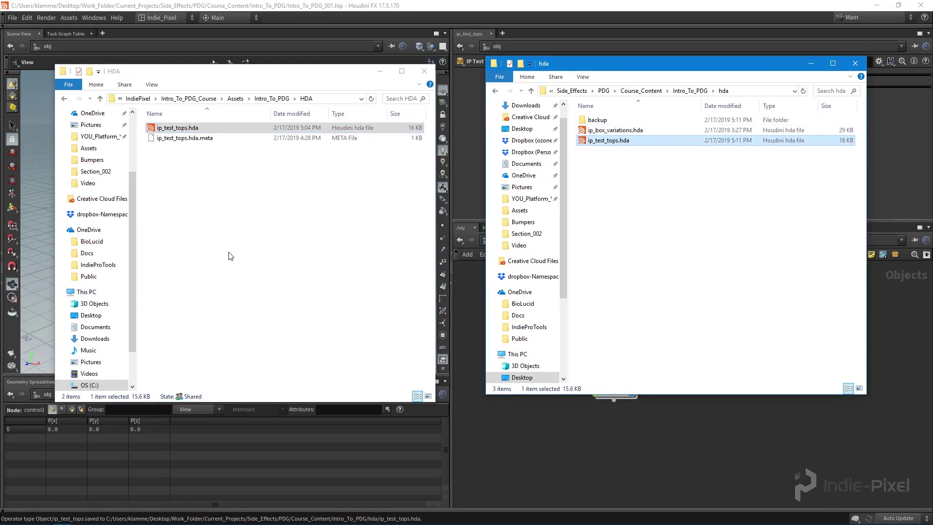
left_click(231, 253)
key("ctrl+v")
left_click(439, 207)
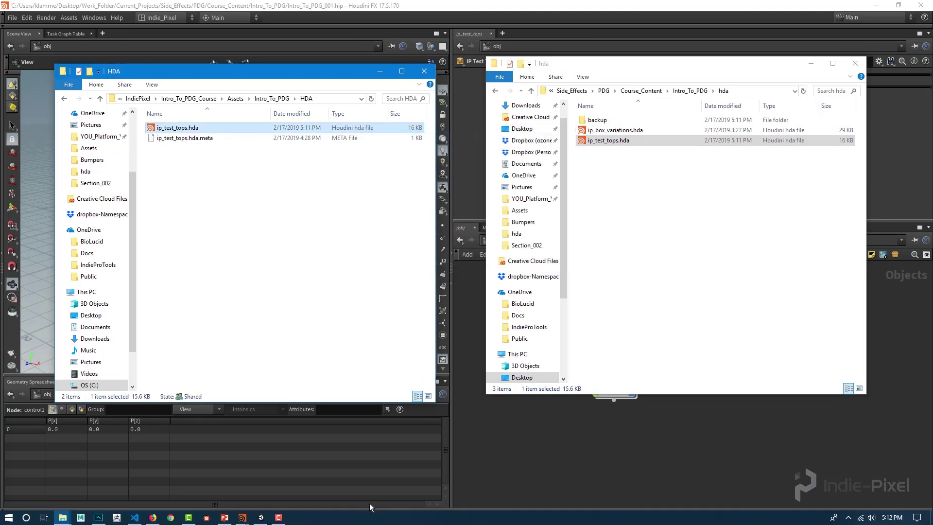
Switch to Unity and rebuild the ip_test_tops1 asset
left_click(261, 517)
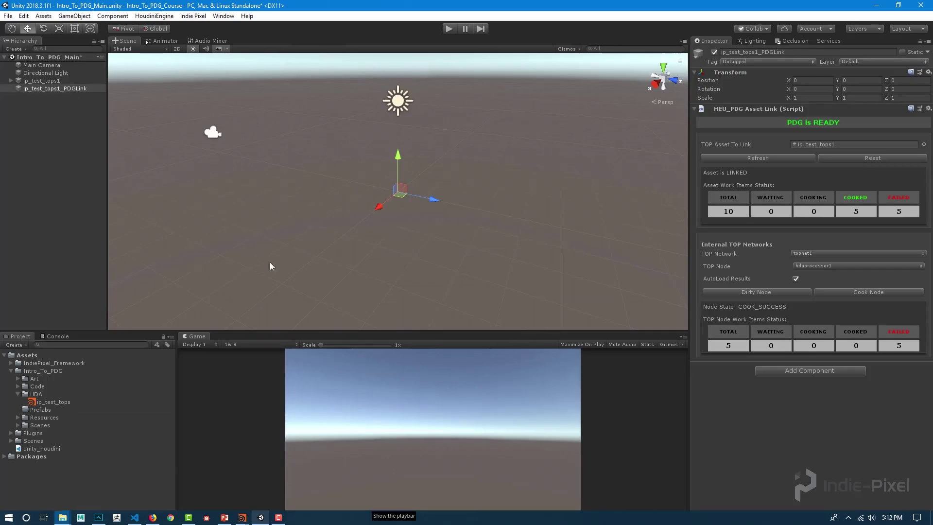
left_click(58, 80)
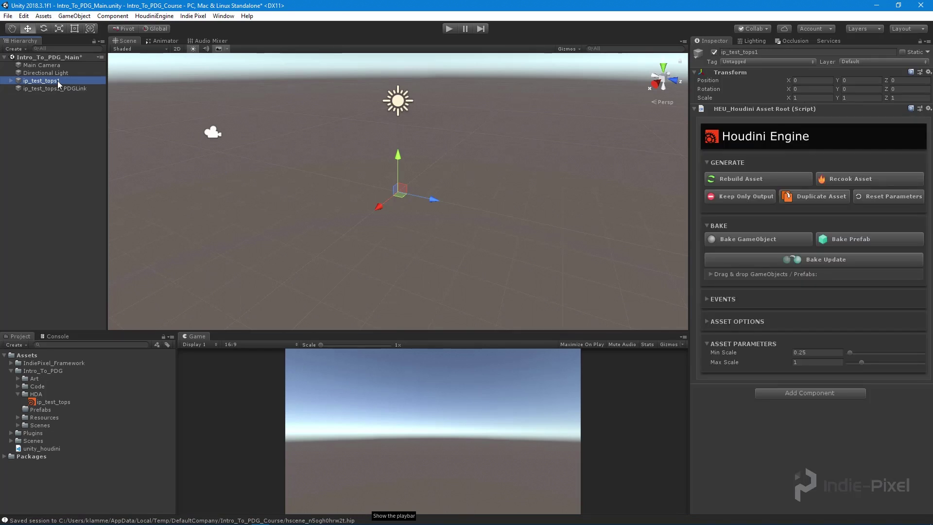
left_click(760, 179)
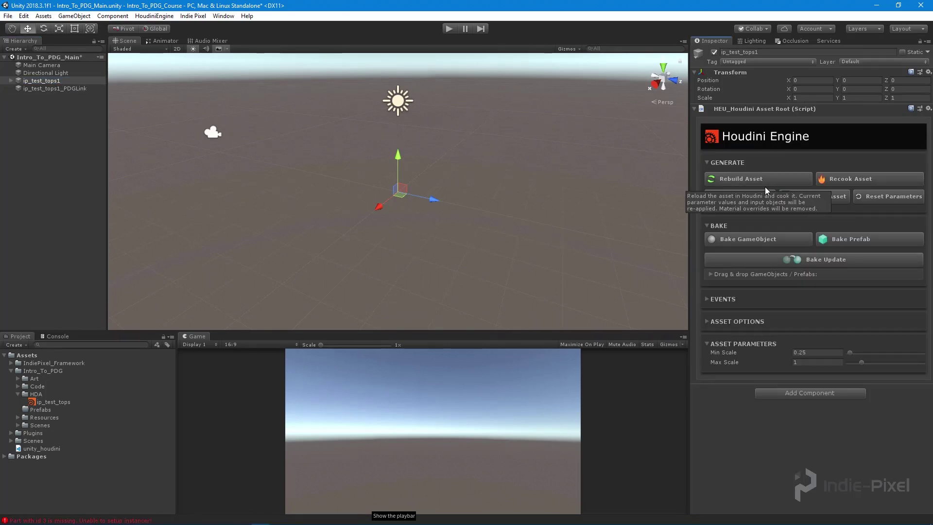
Reset and refresh the PDG Asset Link of ip_test_tops1_PDGLink, clear the selection and save the scene
left_click(67, 88)
left_click(756, 158)
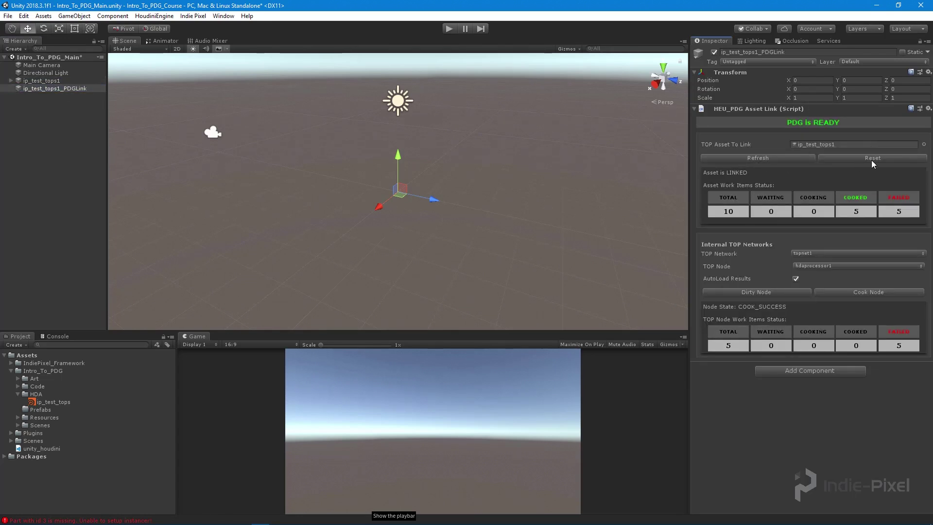
left_click(874, 159)
left_click(783, 157)
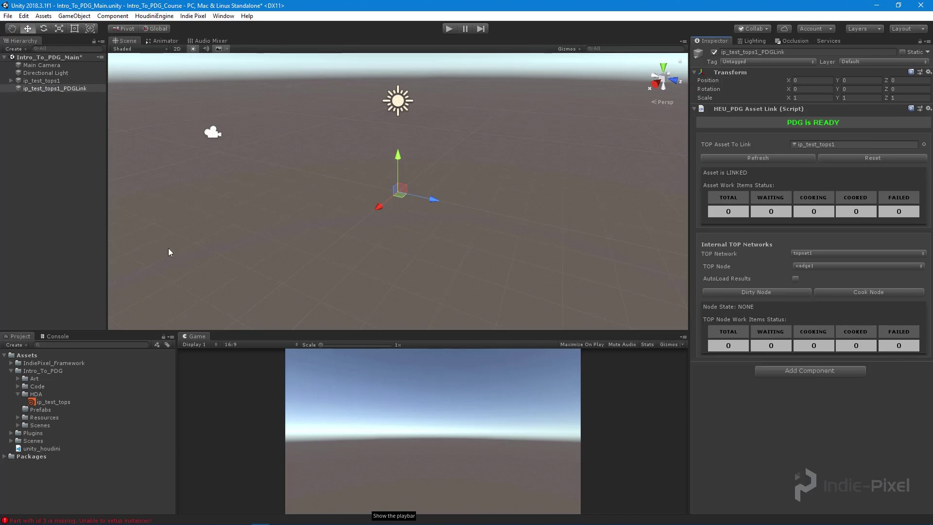
left_click(66, 211)
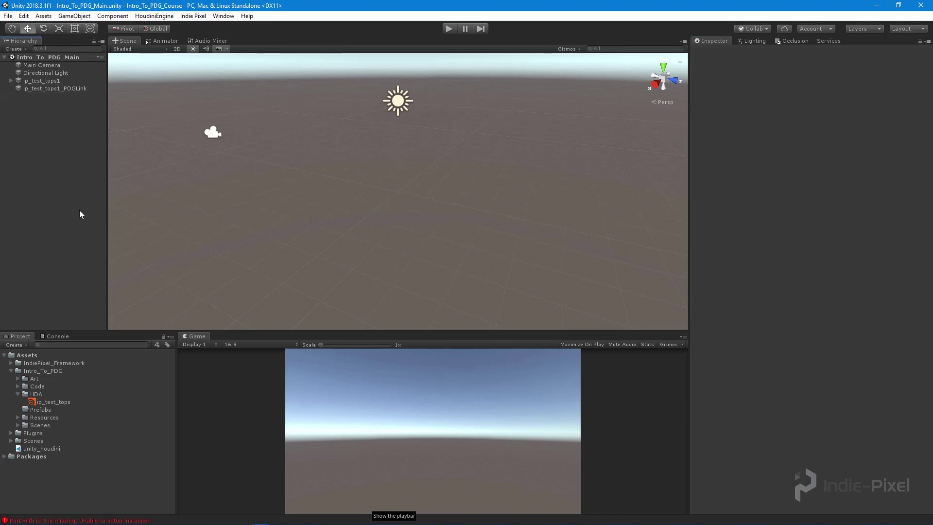
Review the environment file and mapped paths in the Houdini Engine plugin settings, and close the settings
left_click(154, 16)
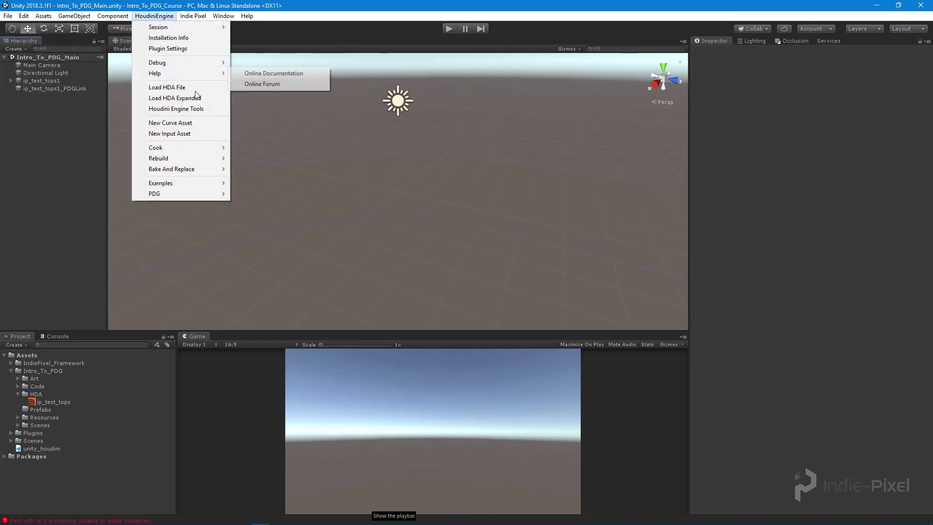
left_click(187, 50)
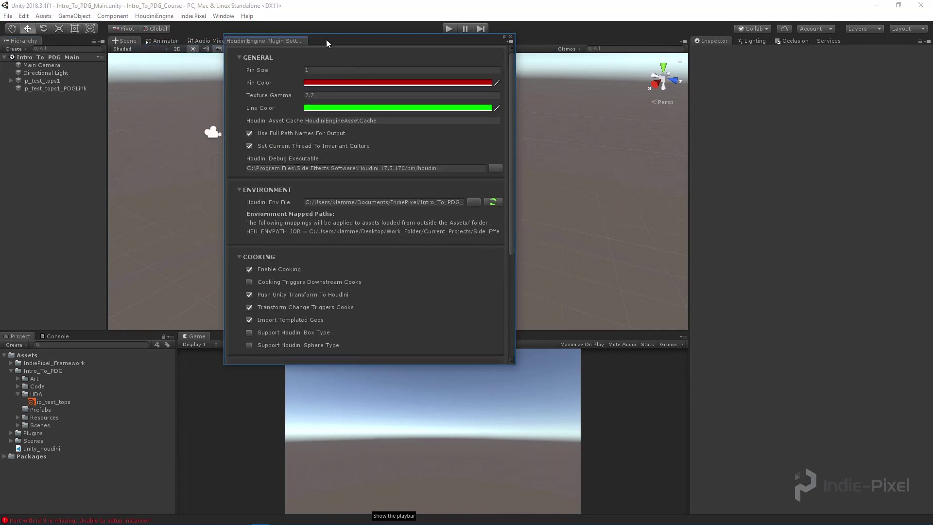
left_click_drag(326, 41, 331, 49)
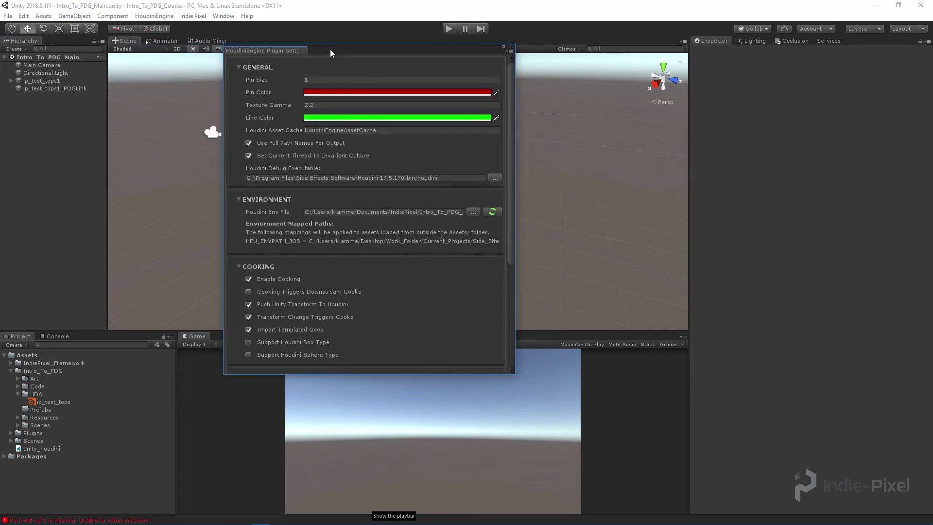
left_click(510, 46)
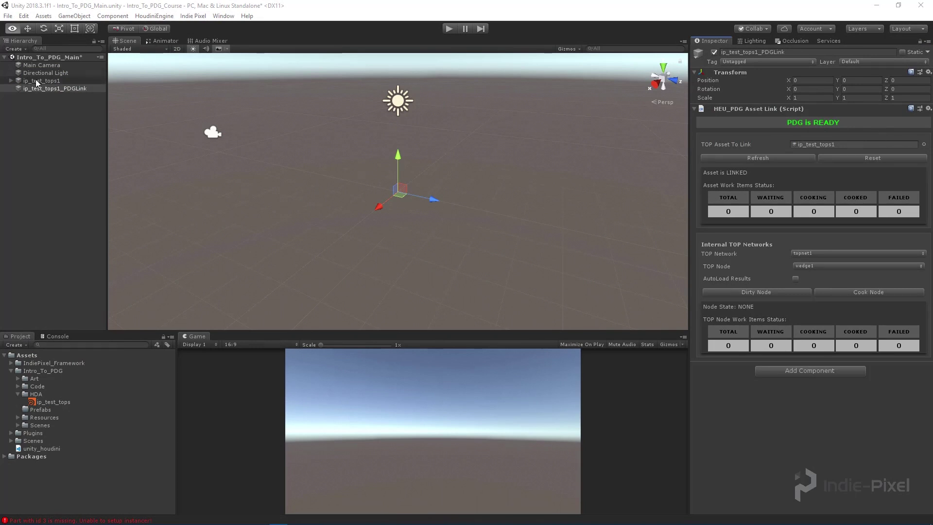
Reopen Unity's Houdini Engine plugin settings and check the HEU_ENVPATH_JOB path against Houdini's variables list, closing the list and minimising Houdini
left_click(154, 15)
left_click(192, 49)
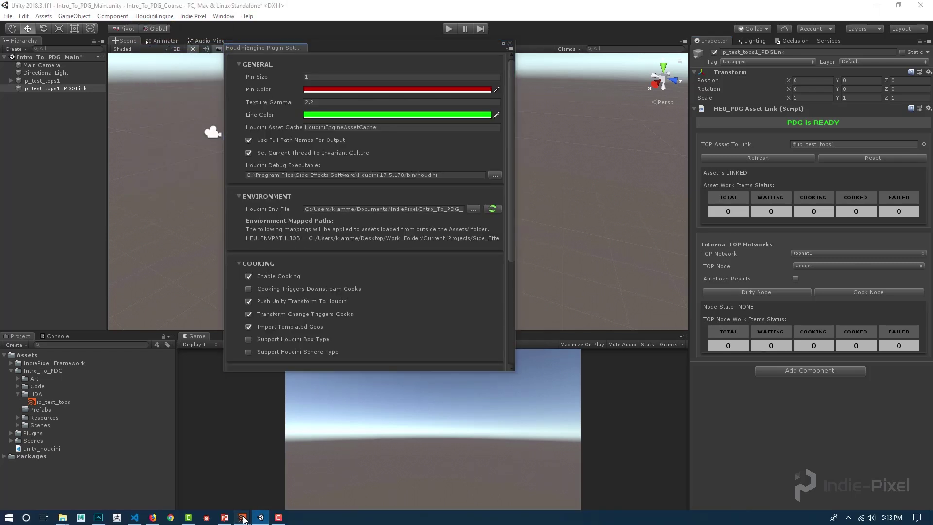
mouse_move(242, 517)
left_click(220, 486)
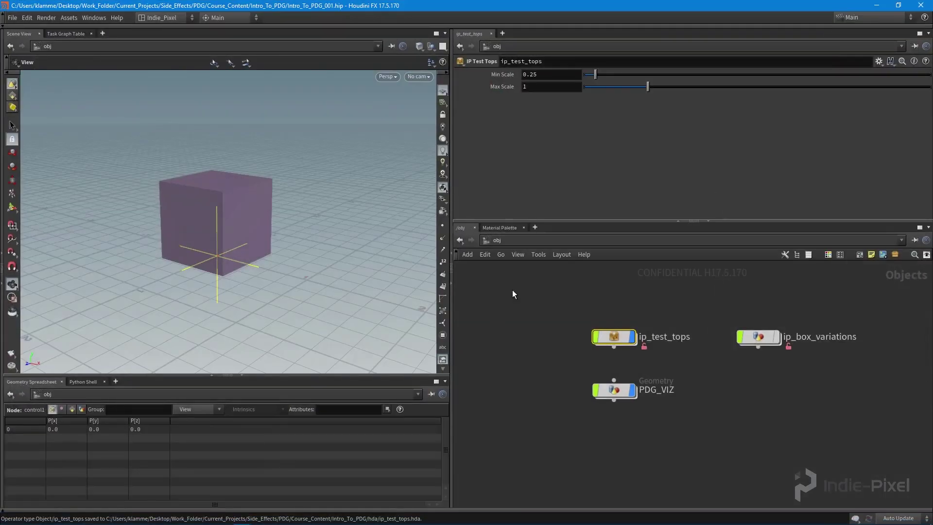
left_click(23, 19)
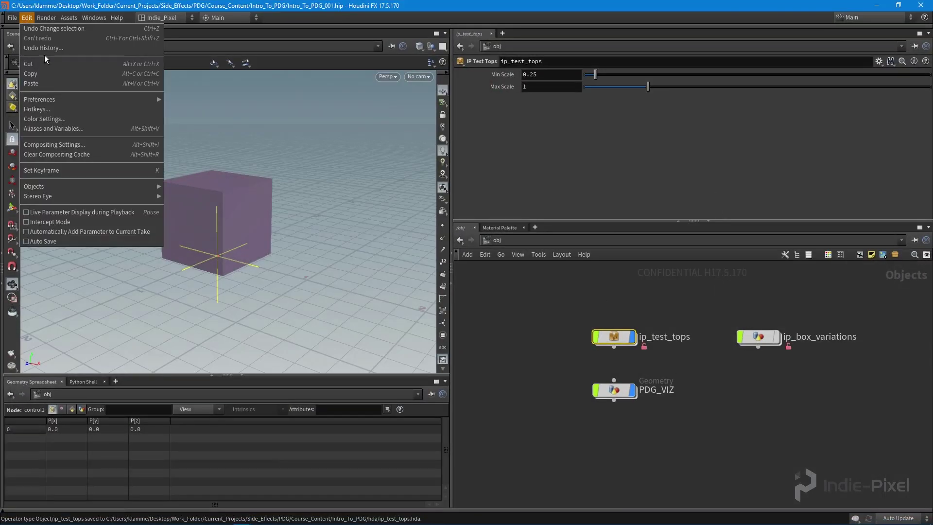
left_click(68, 130)
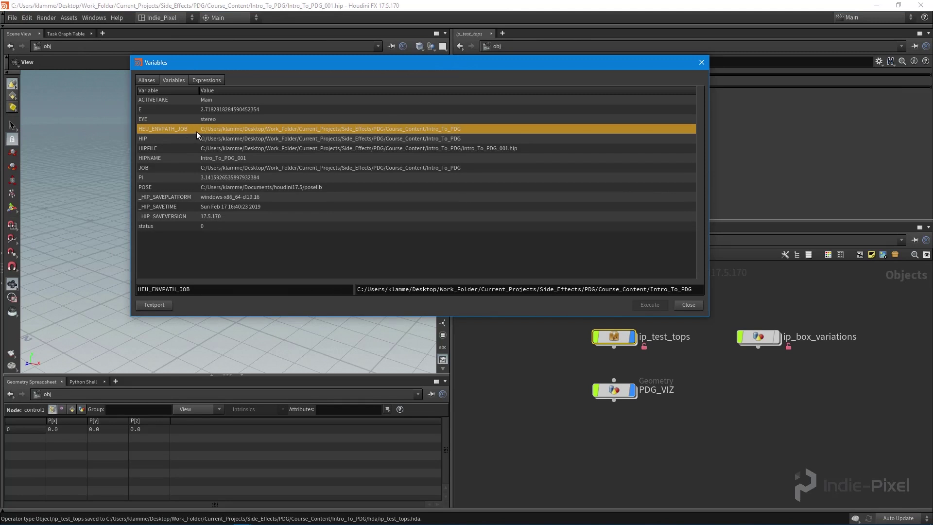
left_click(690, 305)
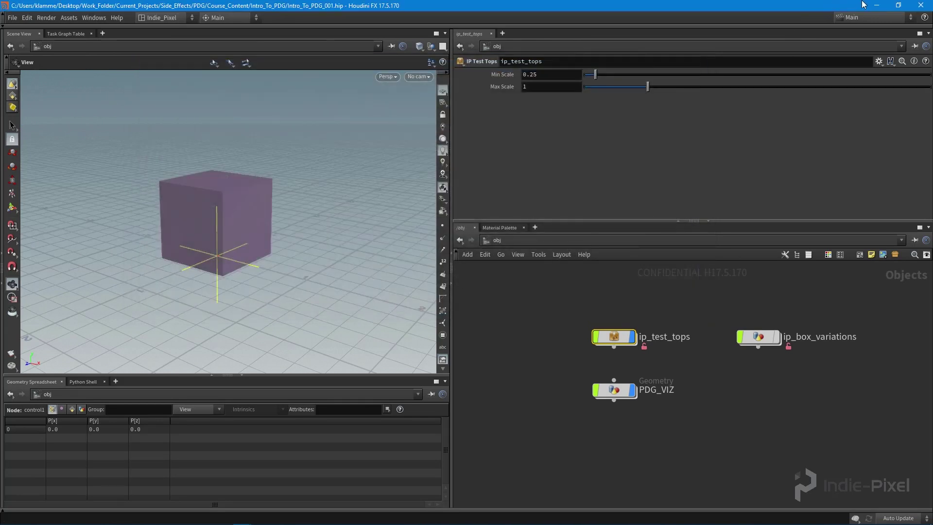
left_click(876, 5)
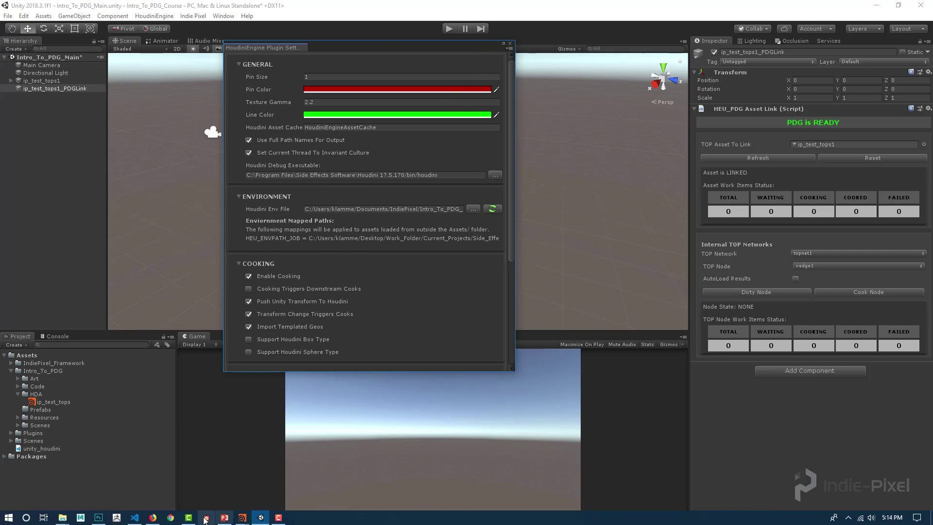
In Houdini, check the working directory of localscheduler in topnet1 inside ip_test_tops
mouse_move(242, 519)
left_click(234, 499)
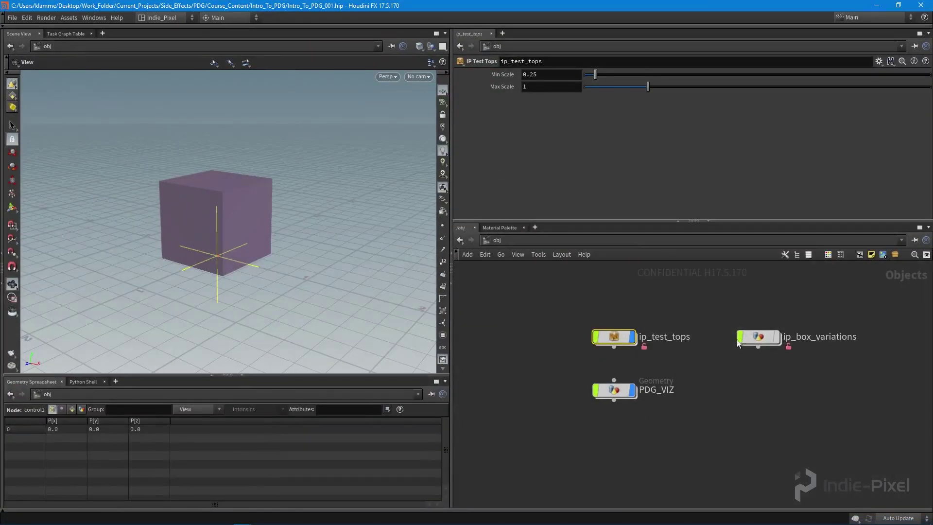
double_click(614, 335)
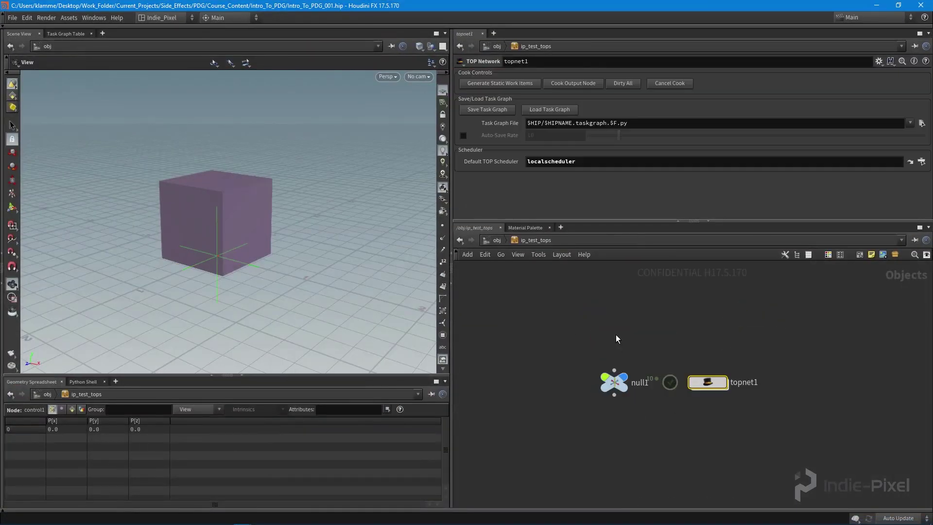
double_click(692, 382)
left_click_drag(634, 91, 525, 89)
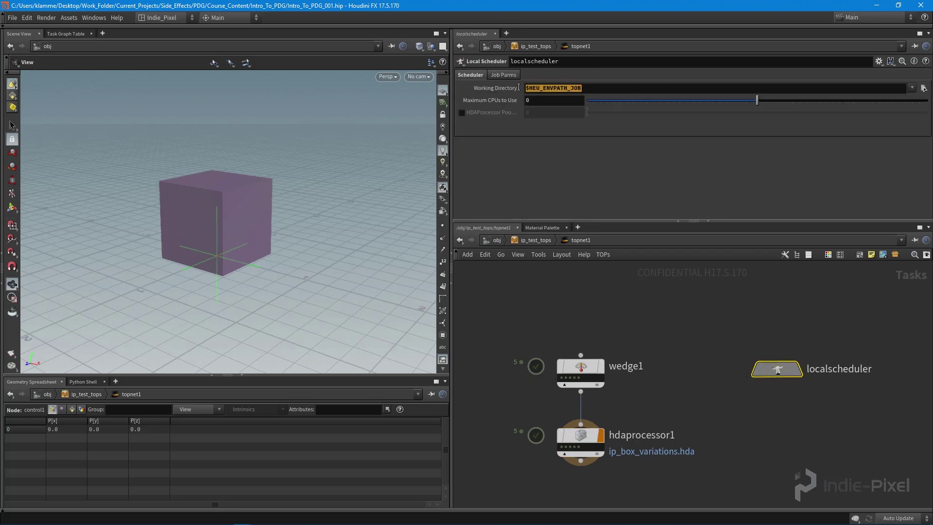
Examine the parts of hdaprocessor1's HDA File path, and return to Unity to close the plugin settings
left_click(591, 436)
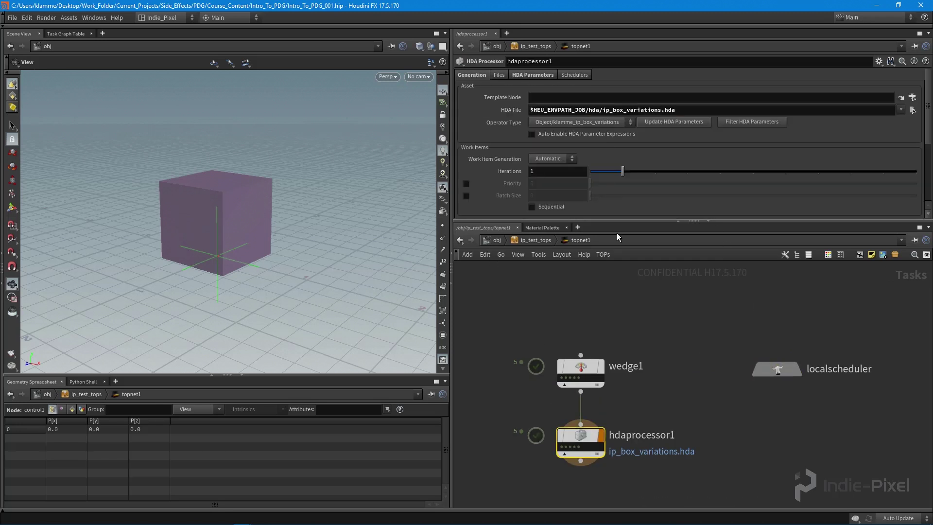
left_click_drag(586, 110, 529, 110)
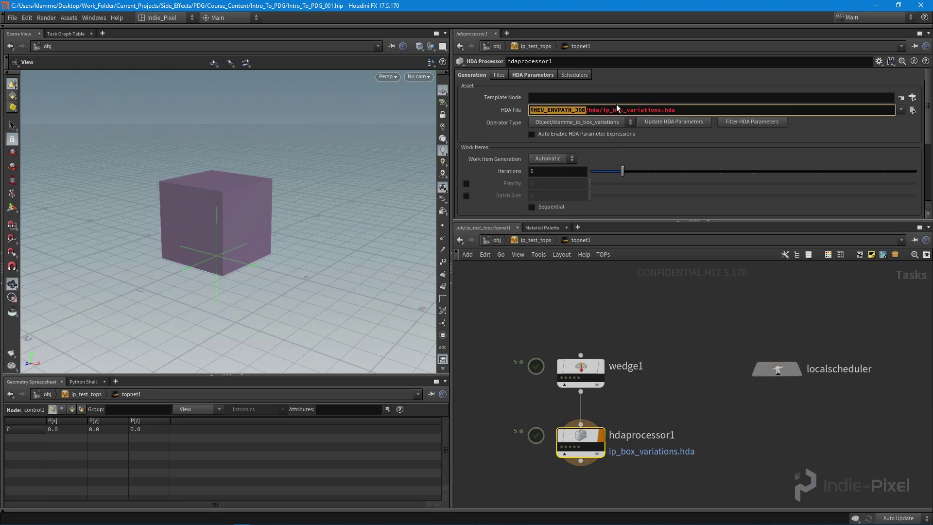
double_click(595, 111)
left_click_drag(685, 109, 603, 111)
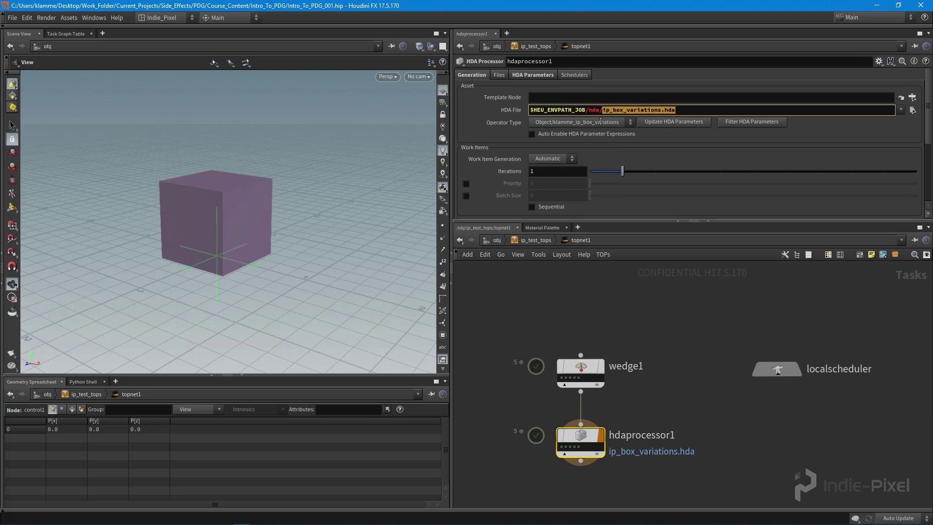
left_click(646, 292)
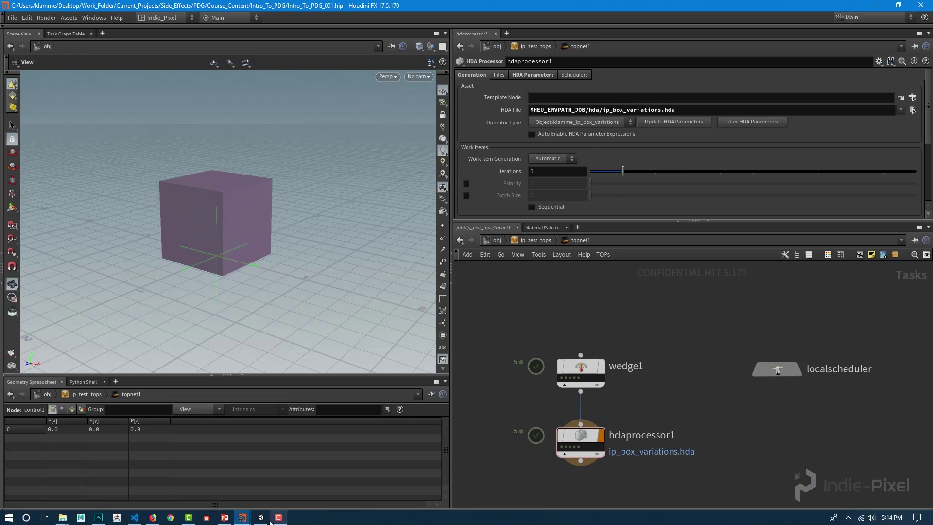
left_click(260, 518)
left_click(510, 43)
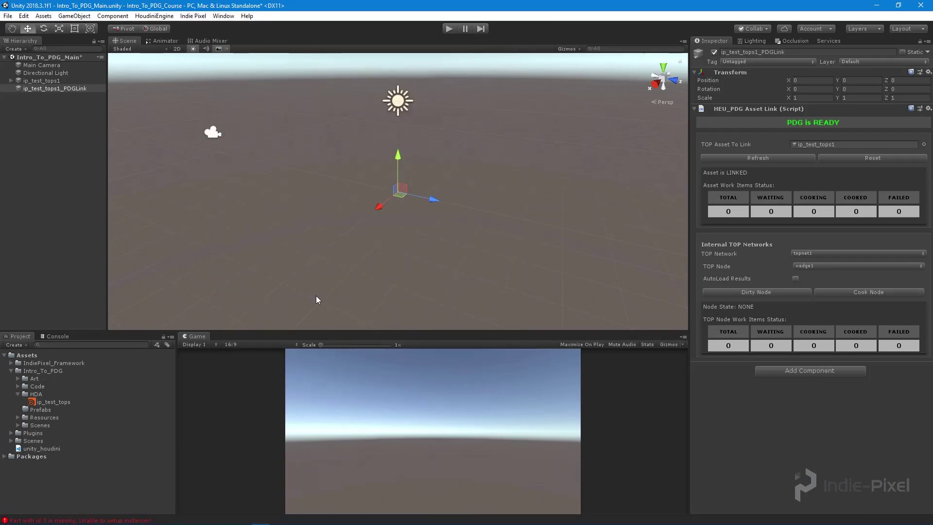
Set the PDG Asset Link's TOP node to hdaprocessor1, enable AutoLoad Results, and cook the node
left_click(821, 266)
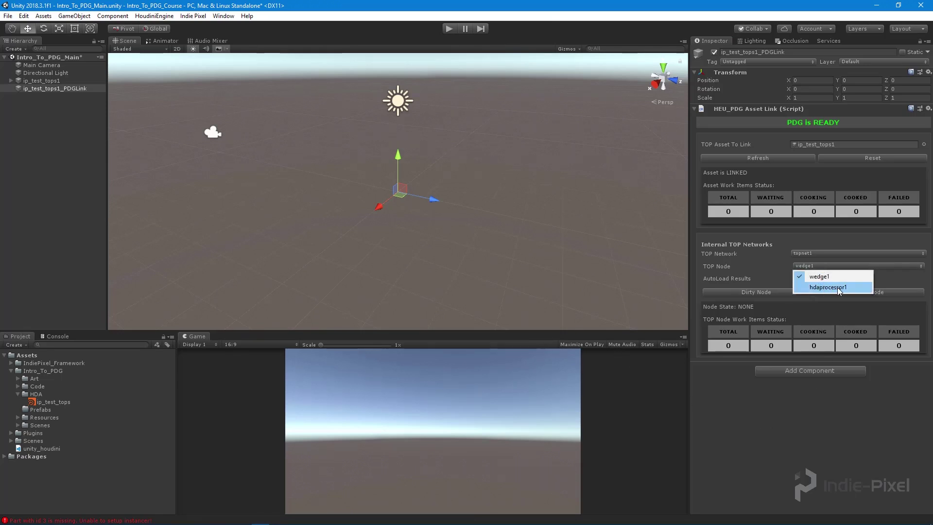
left_click(827, 287)
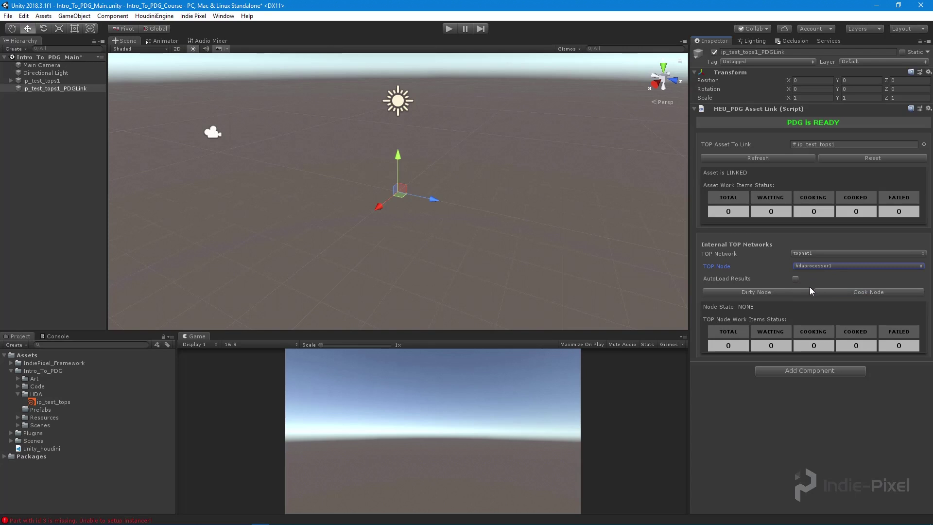
left_click(795, 279)
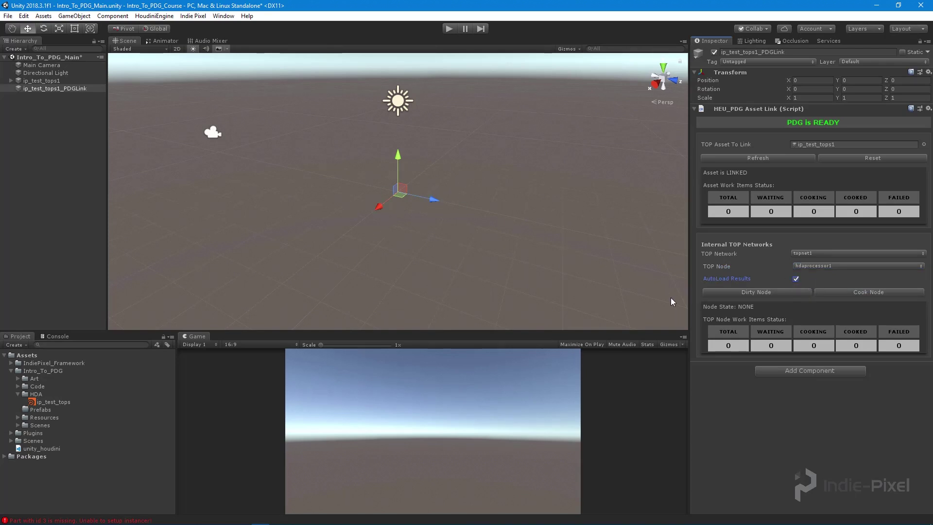
left_click(861, 291)
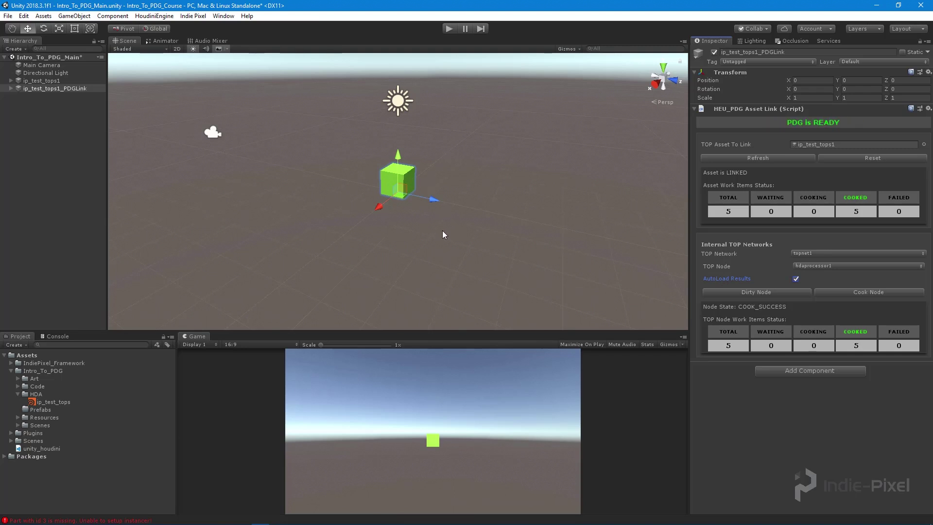
Spread the generated cubes under ip_test_tops1_PDGLink apart along the Z axis, placing the fourth child object at about -2.16
left_click_drag(442, 230, 406, 207, "alt")
left_click(10, 88)
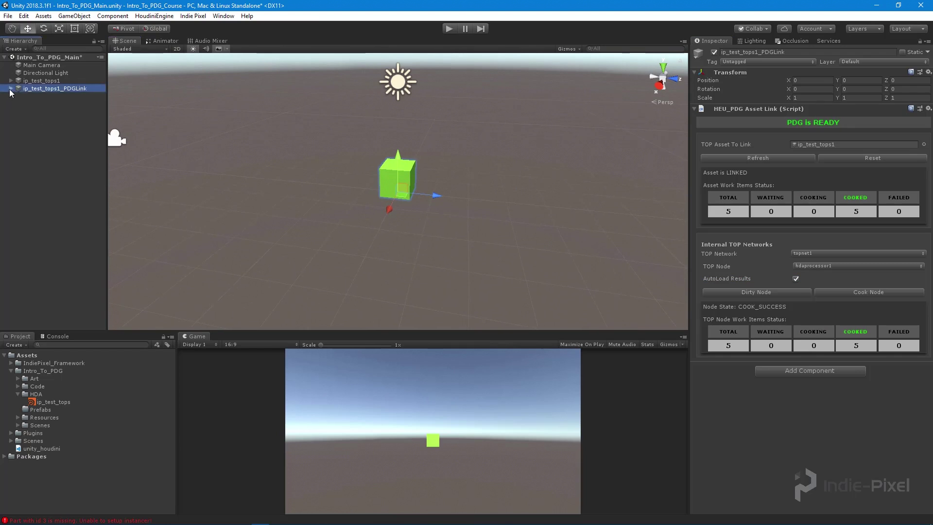
left_click(33, 95)
left_click_drag(416, 200, 531, 204)
left_click(80, 102)
left_click(73, 112)
left_click(63, 120)
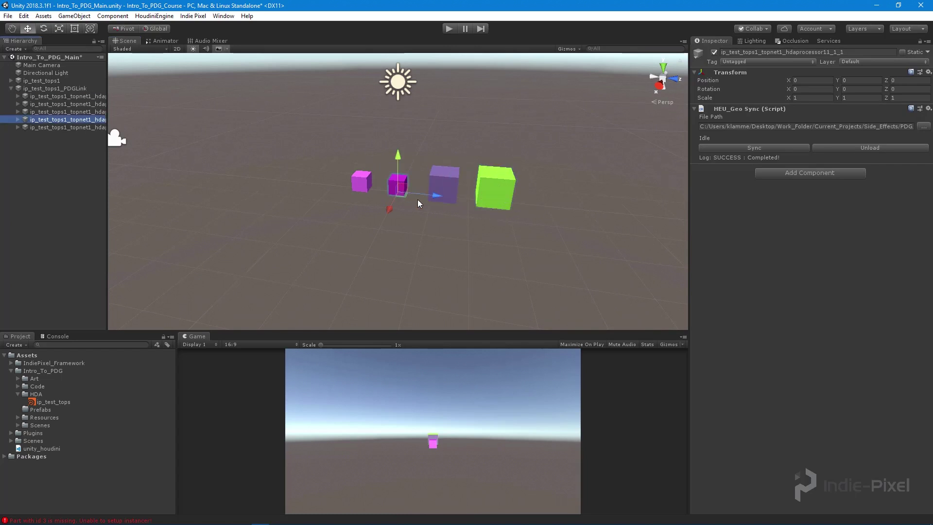
left_click_drag(419, 200, 348, 190)
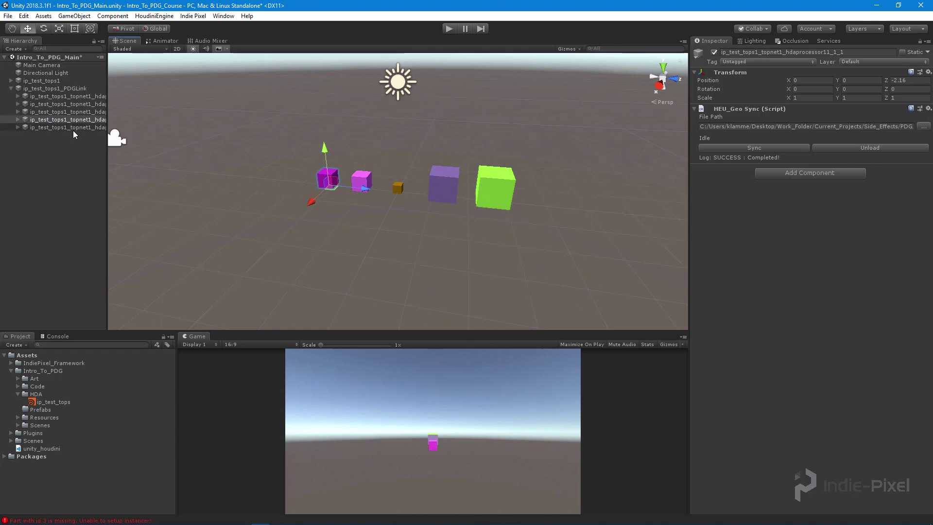
Shift the dark magenta cube's mesh_loadbgeo_0 to about -0.14 on Z and collapse its parent in the hierarchy
left_click(73, 128)
left_click(330, 188)
left_click(330, 188)
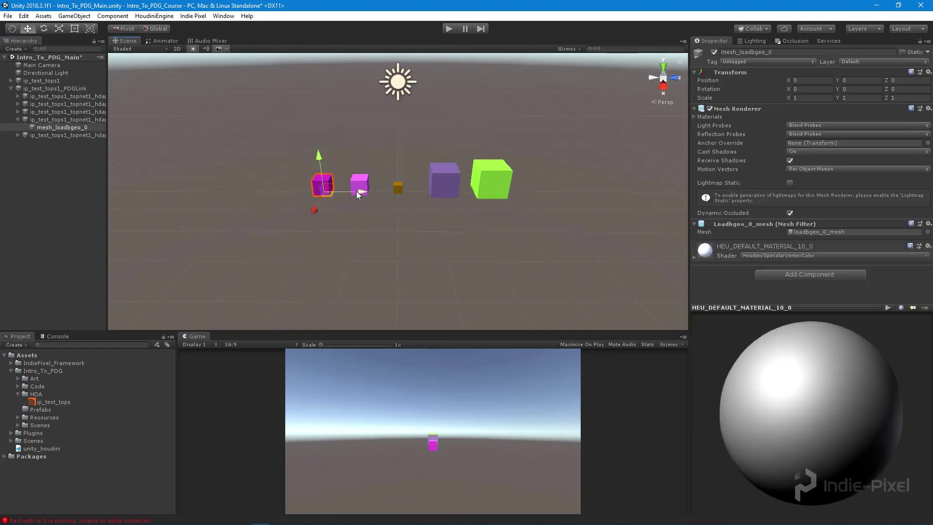
left_click(386, 232)
left_click_drag(386, 232, 282, 216, "alt")
left_click(18, 125)
left_click(17, 119)
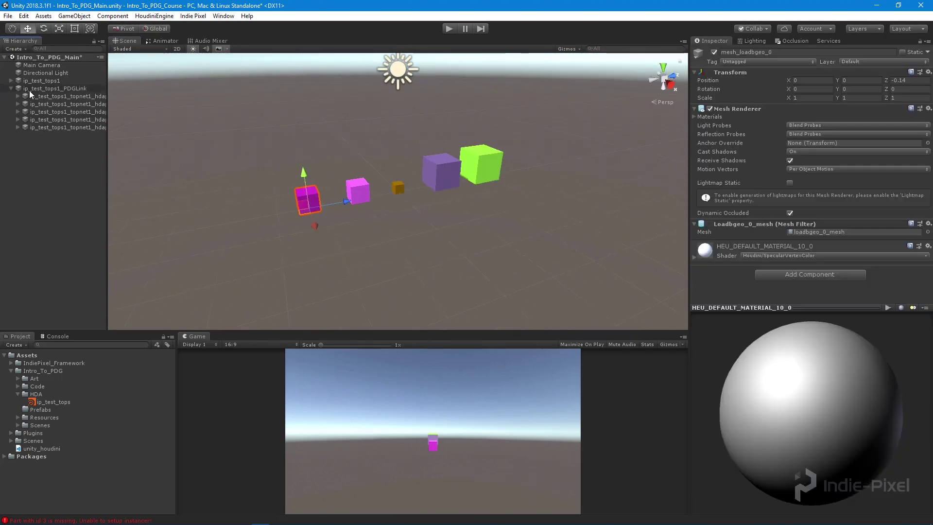
Examine the row of cubes with all their meshes selected, and return to the collapsed ip_test_tops1_PDGLink object
left_click(32, 89)
left_click(11, 88)
left_click_drag(345, 251, 379, 270, "alt")
left_click_drag(260, 140, 552, 220)
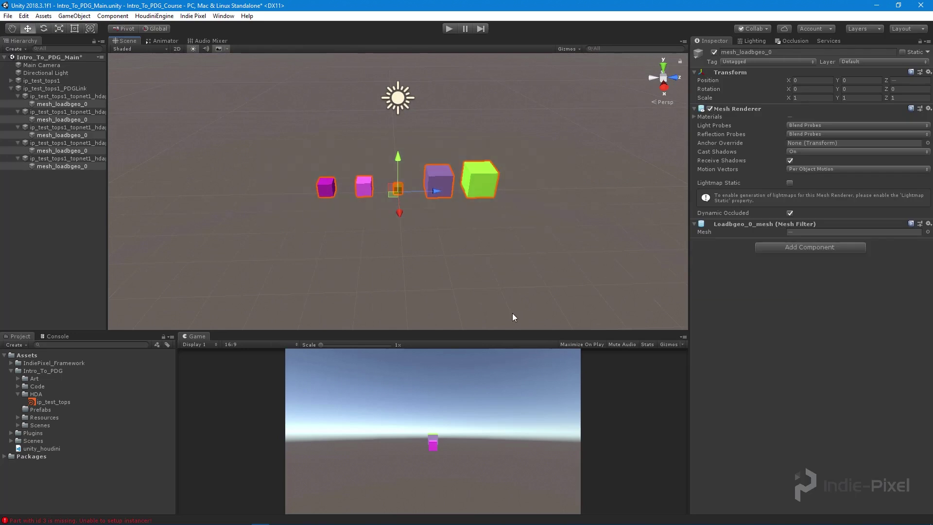
left_click_drag(512, 313, 398, 251, "alt")
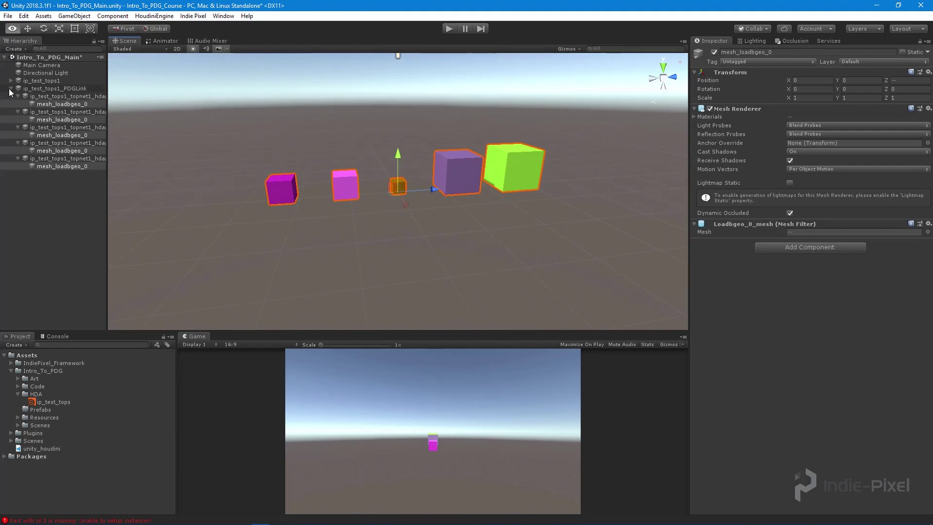
left_click(11, 88)
left_click(43, 88)
right_click_drag(411, 240, 386, 234, "alt")
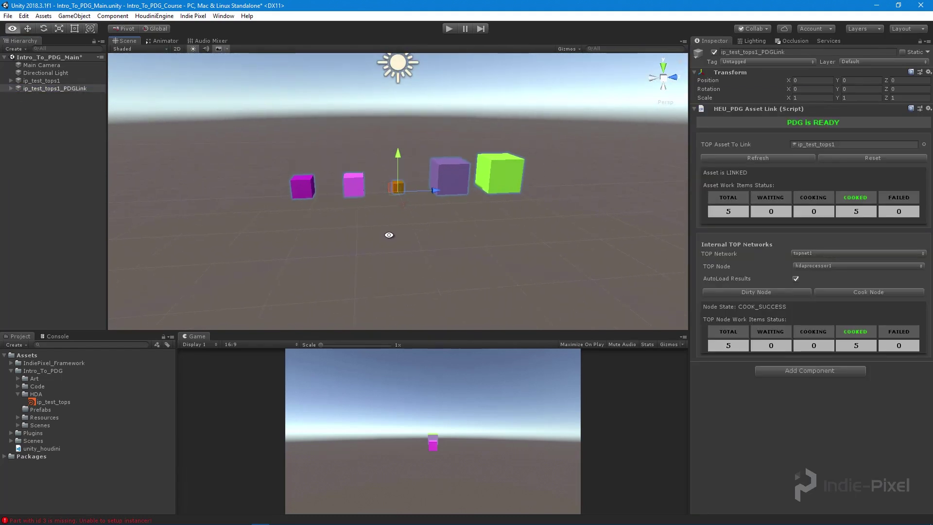
left_click_drag(385, 233, 497, 260, "alt")
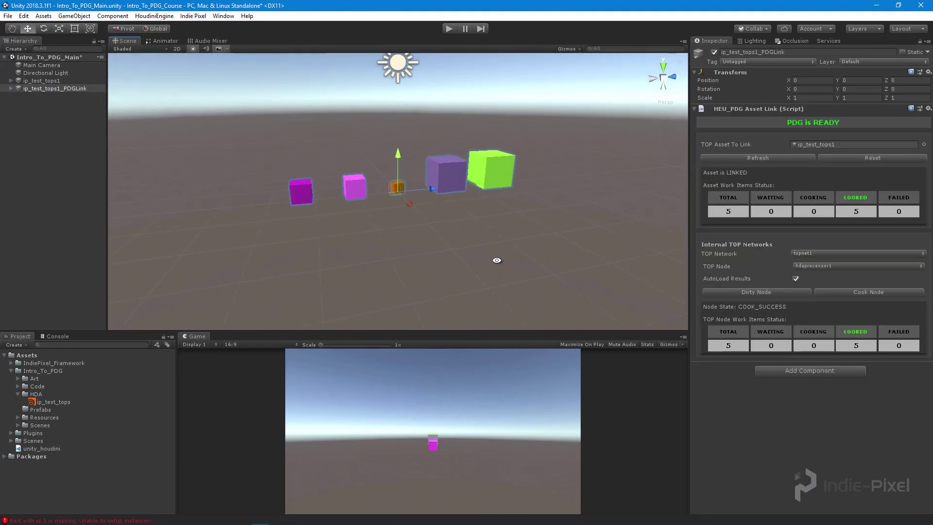